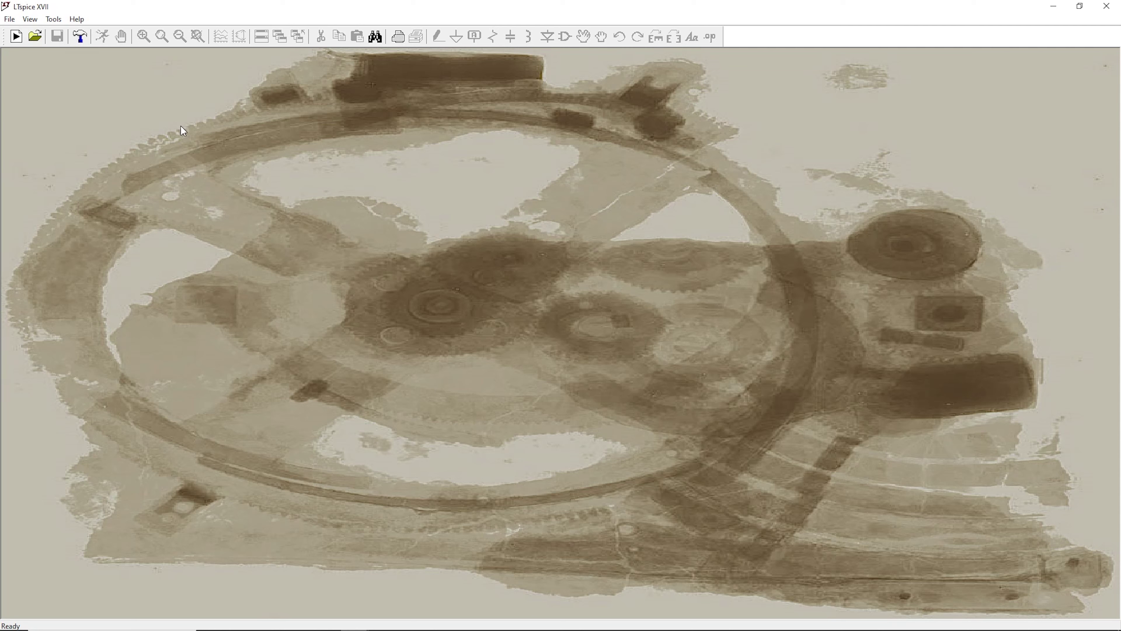
Create a new schematic and place a voltage source in its left half
{"action": "left_click", "coordinate": [9, 19]}
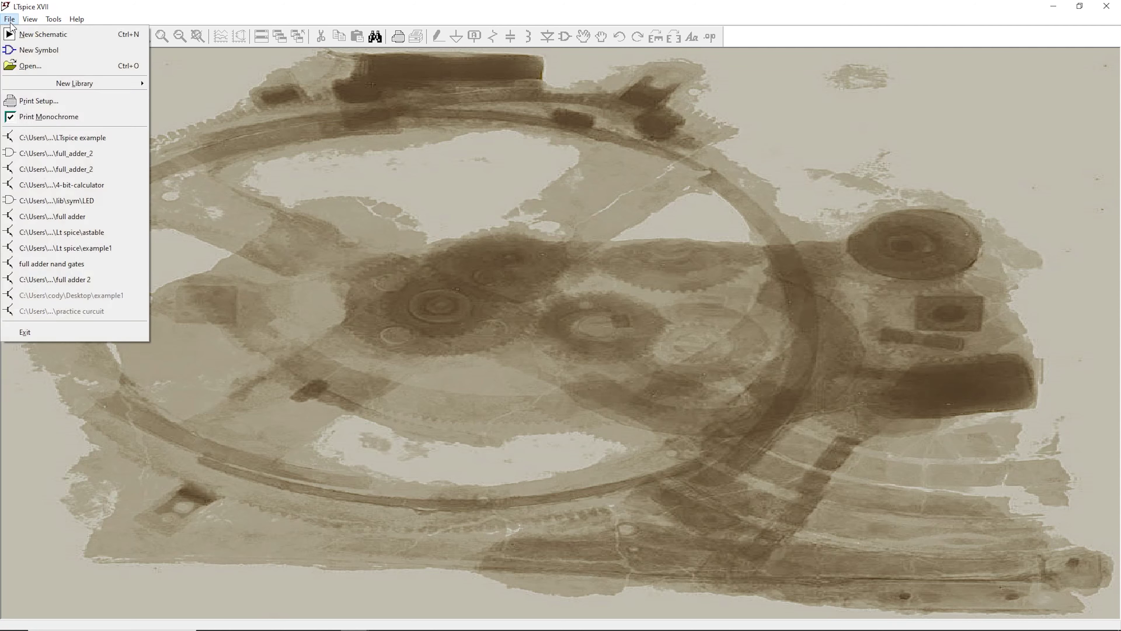
{"action": "left_click", "coordinate": [31, 38]}
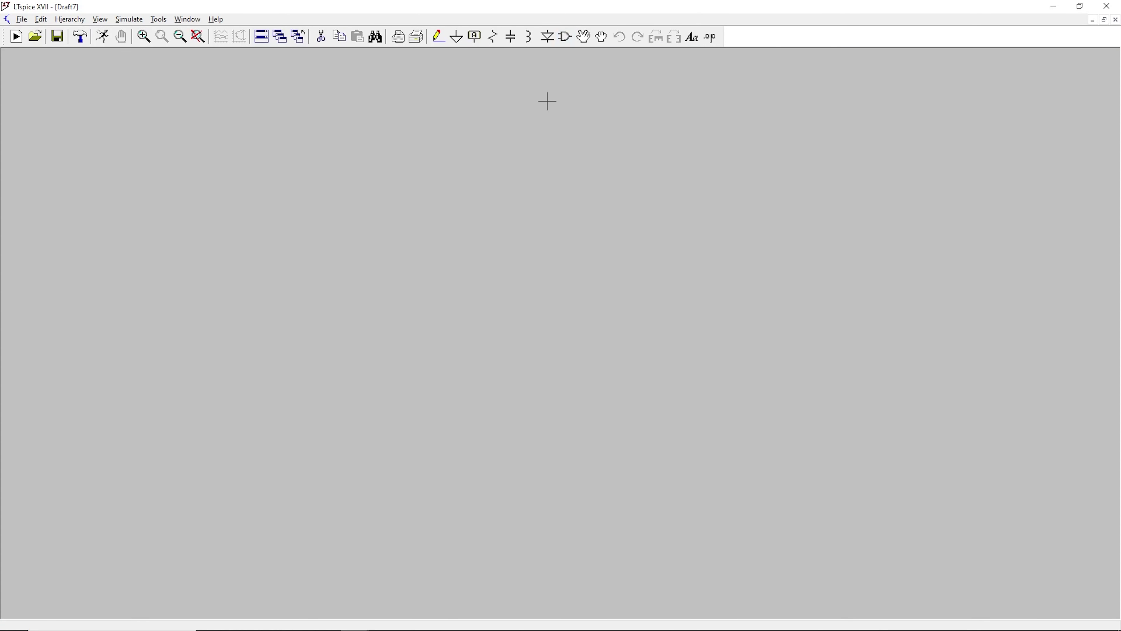
{"action": "left_click", "coordinate": [568, 41]}
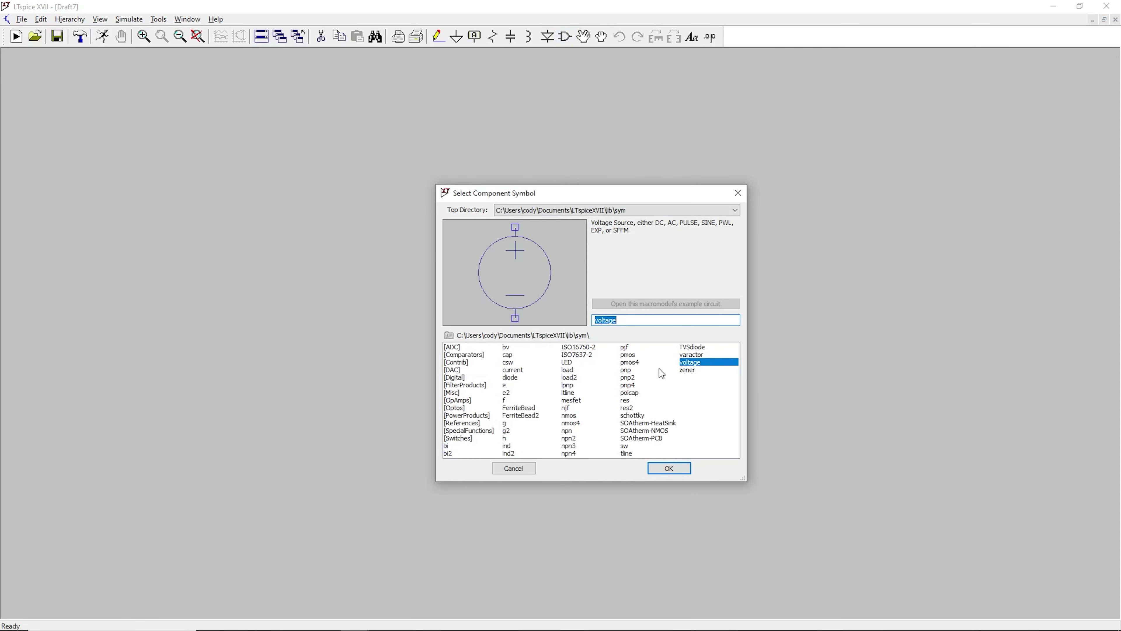
{"action": "left_click", "coordinate": [694, 366]}
{"action": "left_click", "coordinate": [668, 468]}
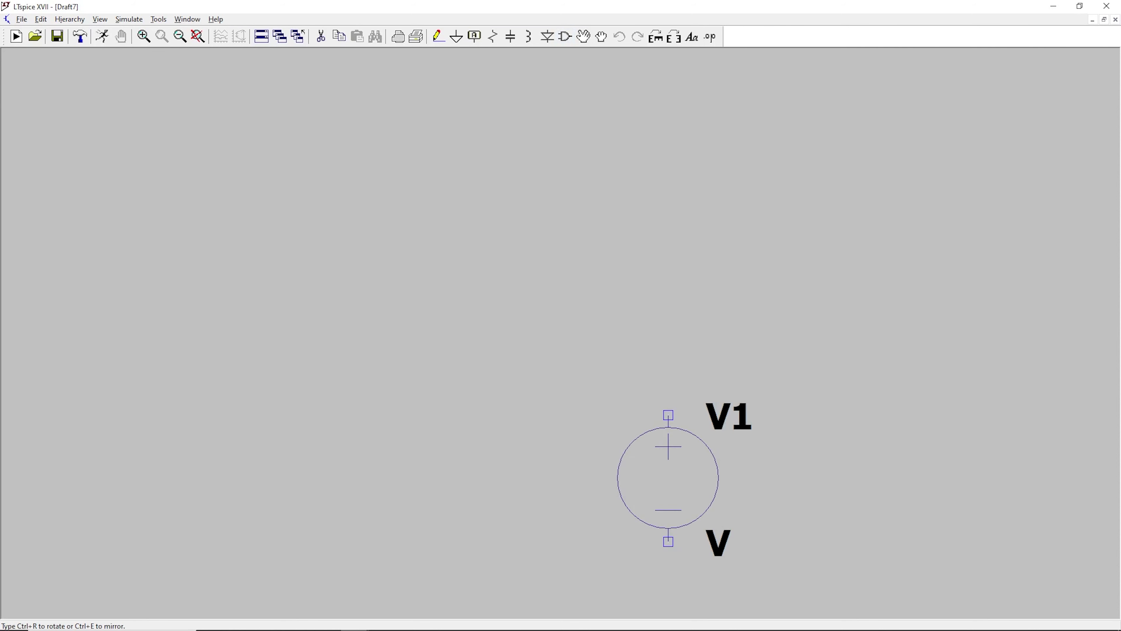
{"action": "scroll", "coordinate": [340, 326], "scroll_direction": "down", "scroll_amount": 1}
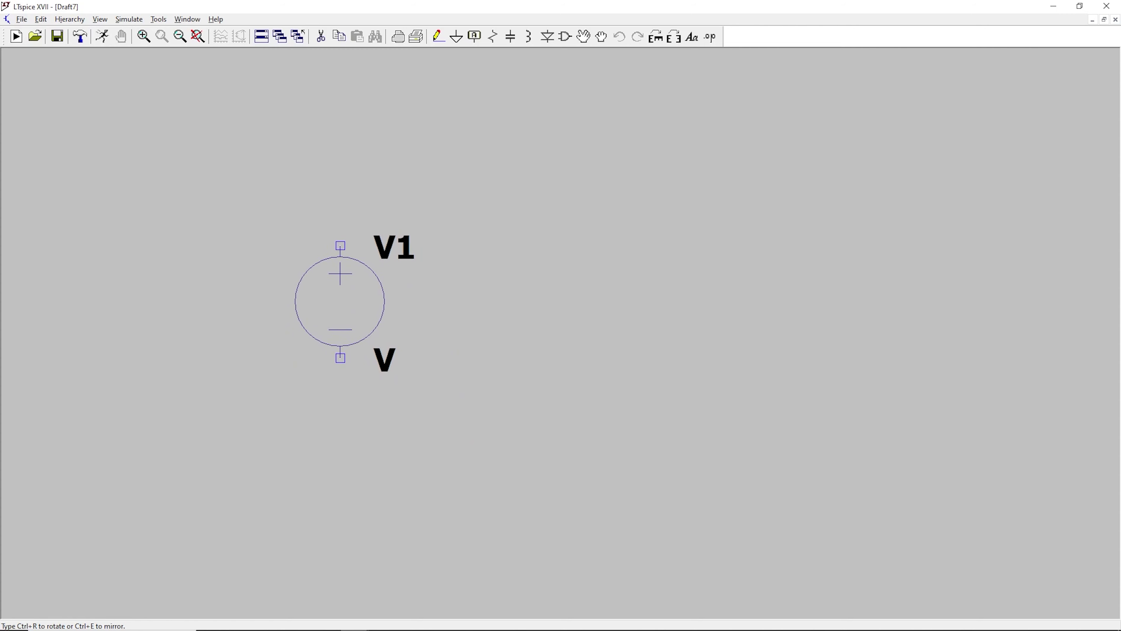
{"action": "left_click", "coordinate": [340, 302]}
{"action": "key", "text": "Escape"}
{"action": "scroll", "coordinate": [474, 315], "scroll_direction": "down", "scroll_amount": 1}
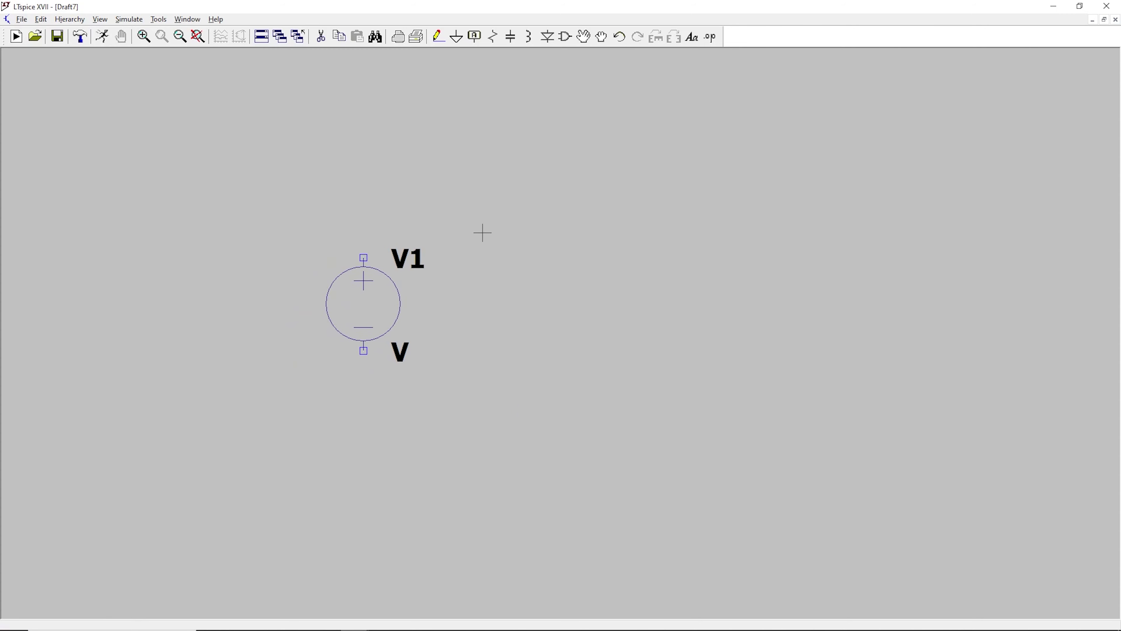
{"action": "scroll", "coordinate": [471, 193], "scroll_direction": "up", "scroll_amount": 1}
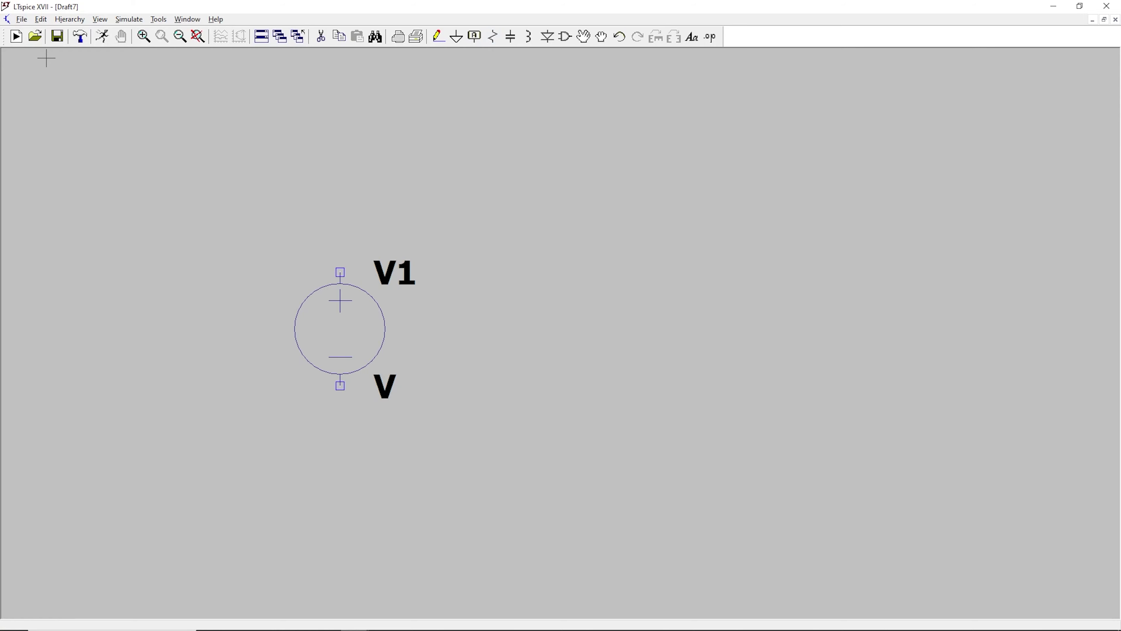
Place a resistor rotated to horizontal, above and to the right of the voltage source
{"action": "left_click", "coordinate": [42, 19]}
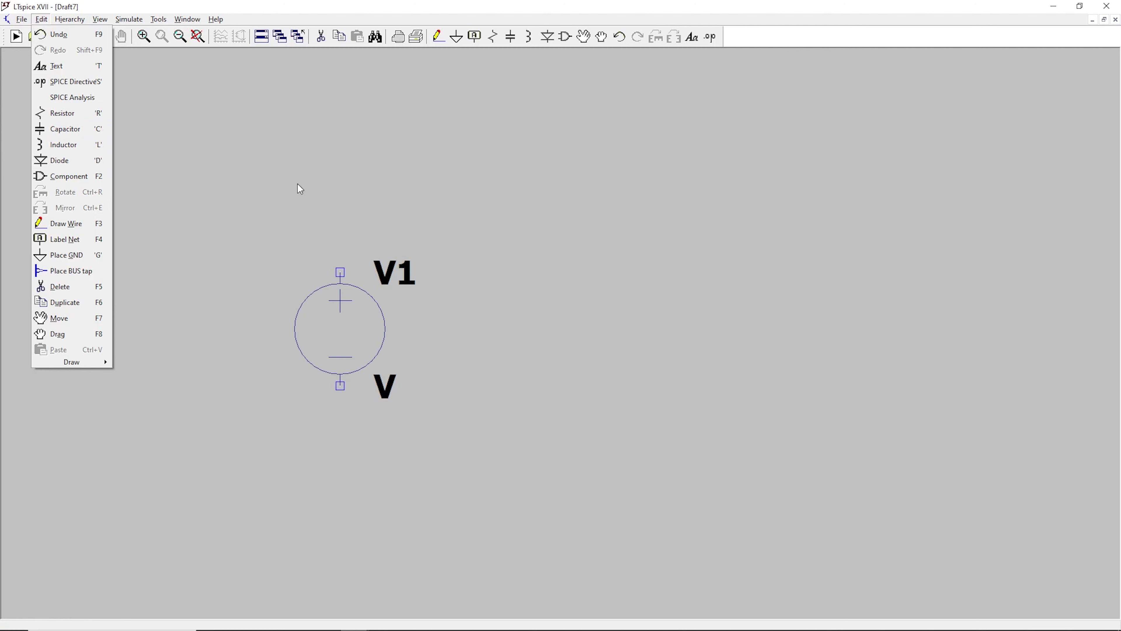
{"action": "left_click", "coordinate": [530, 150]}
{"action": "left_click", "coordinate": [494, 38]}
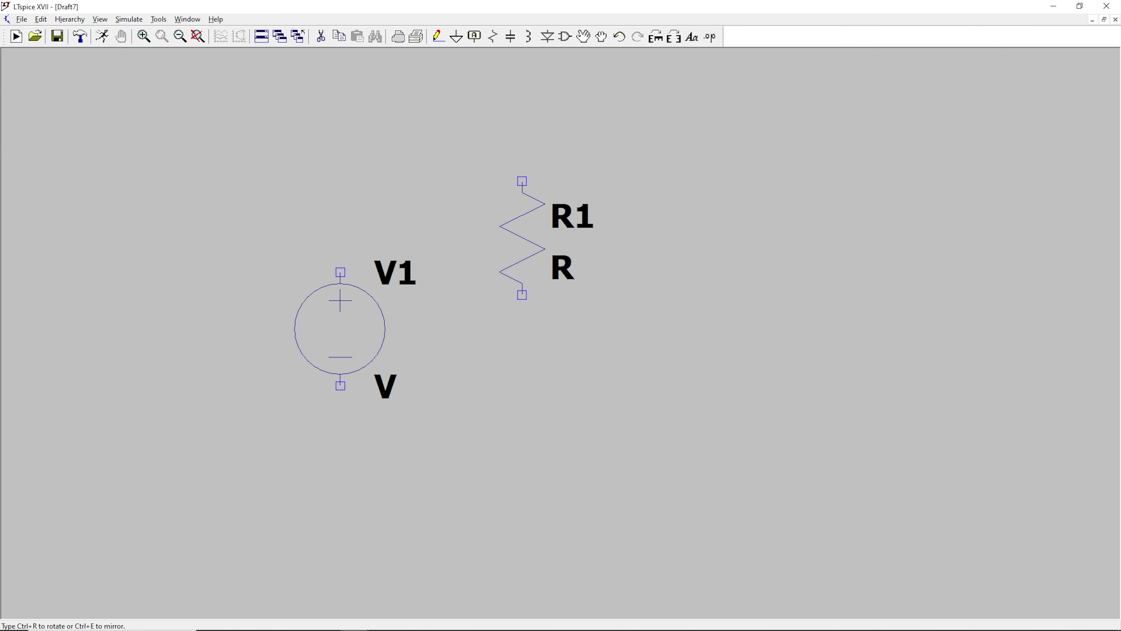
{"action": "key", "text": "ctrl+r"}
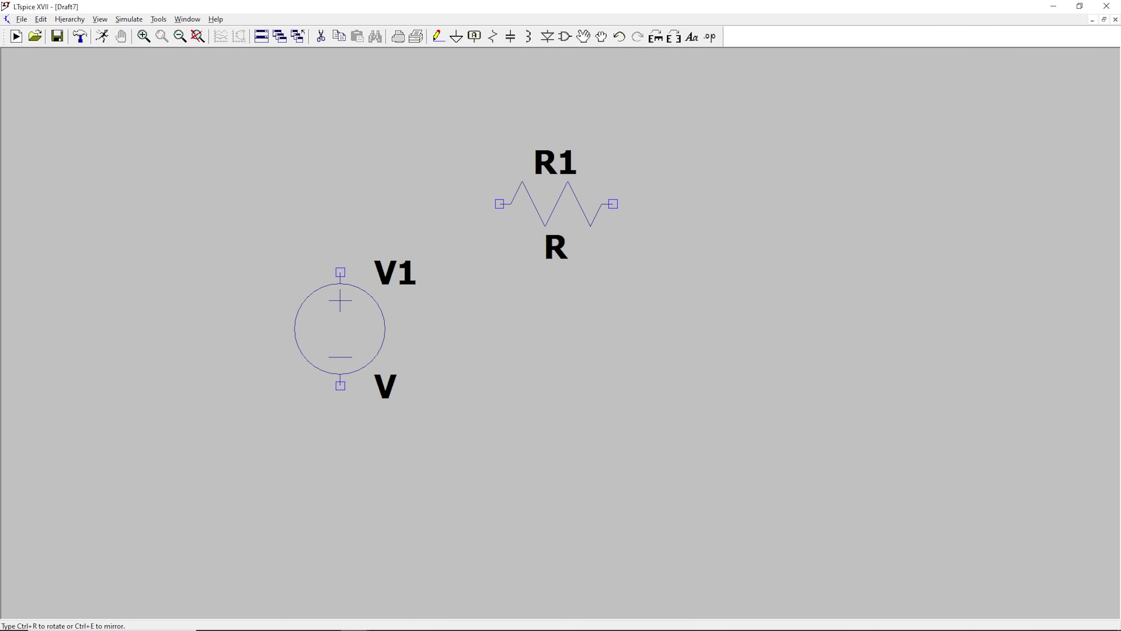
{"action": "left_click", "coordinate": [556, 204]}
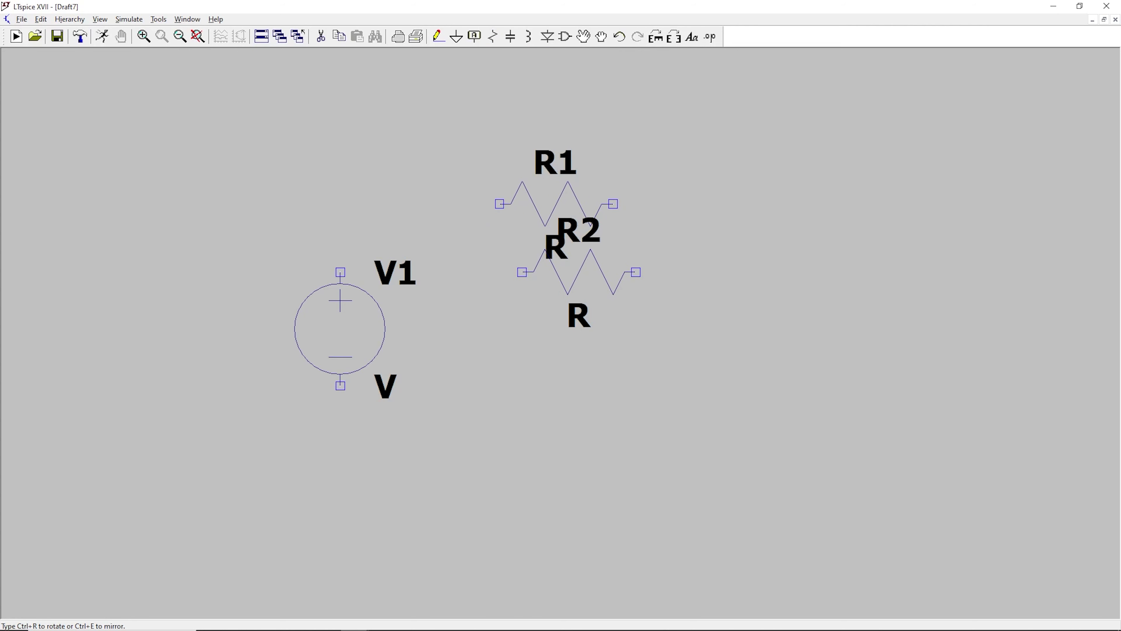
{"action": "key", "text": "Escape"}
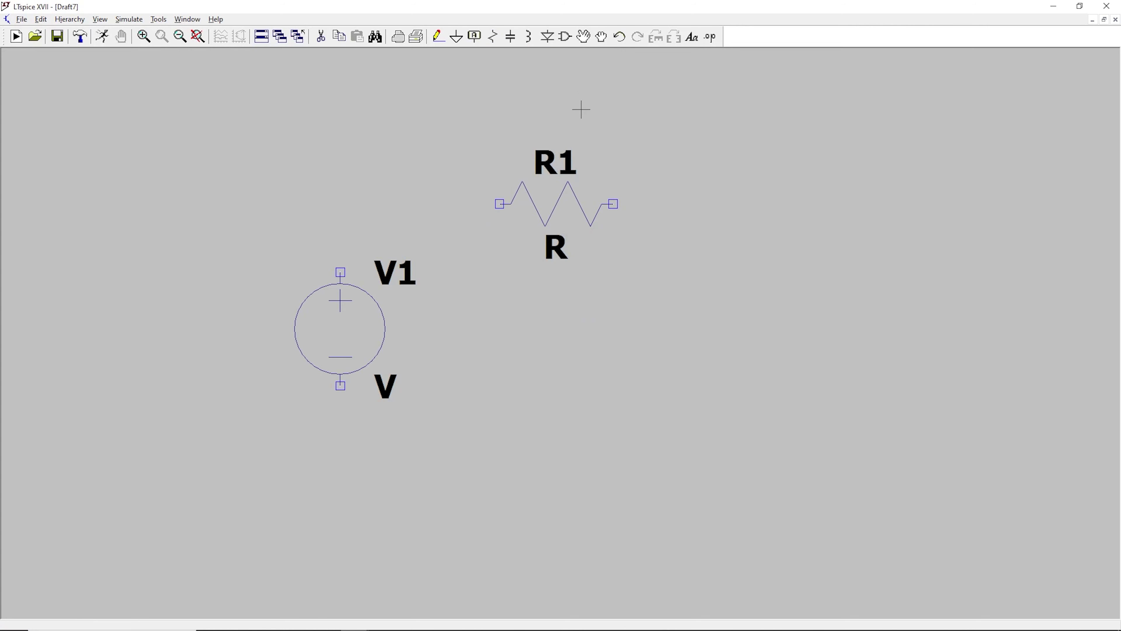
Place an LED component, anode up, to the right of the resistor and level with the voltage source
{"action": "left_click", "coordinate": [565, 37]}
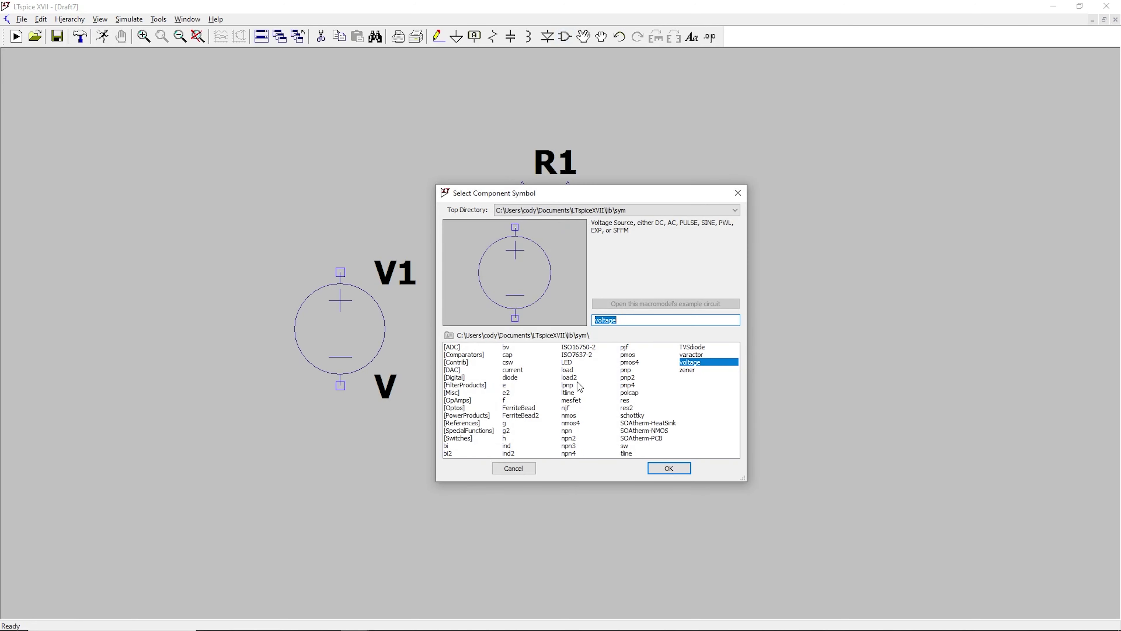
{"action": "left_click", "coordinate": [568, 362]}
{"action": "left_click", "coordinate": [662, 469]}
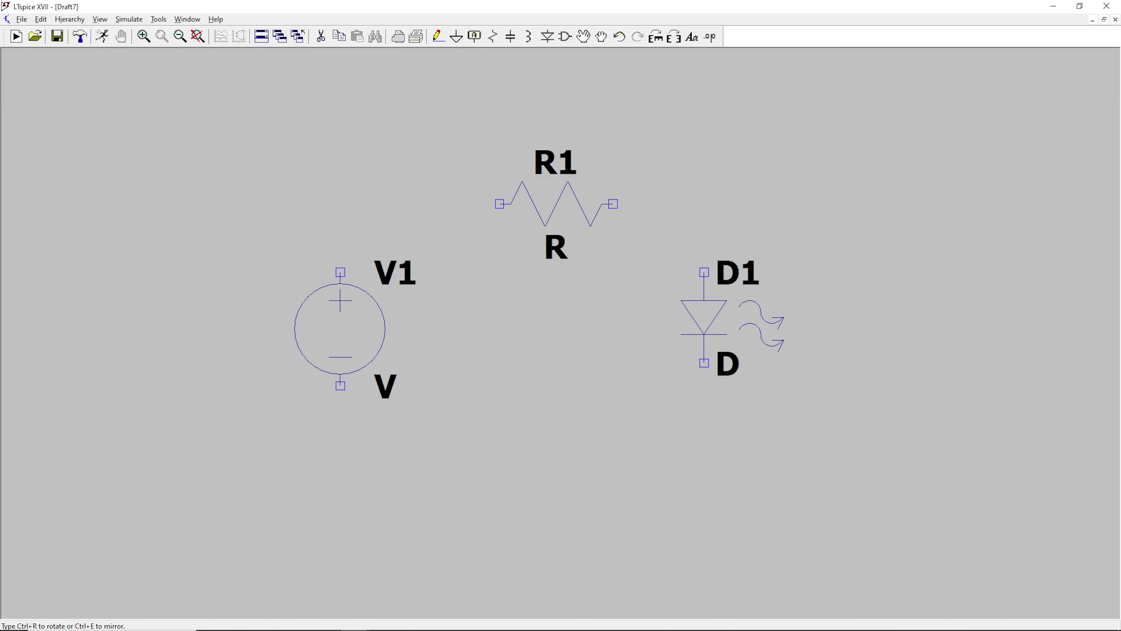
{"action": "left_click", "coordinate": [727, 317]}
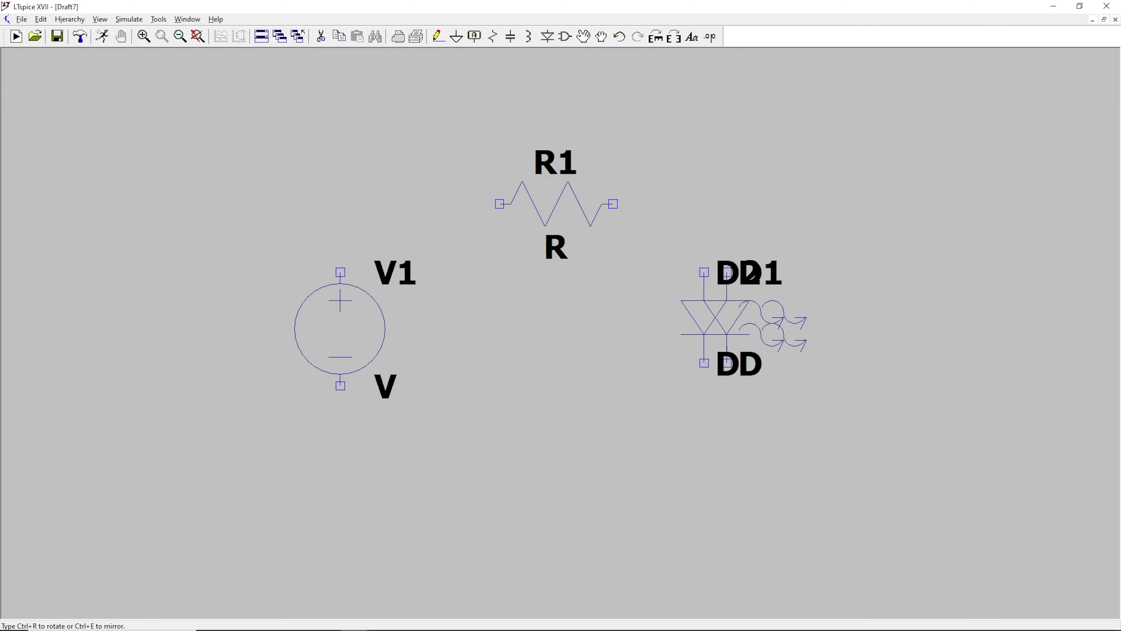
{"action": "key", "text": "Escape"}
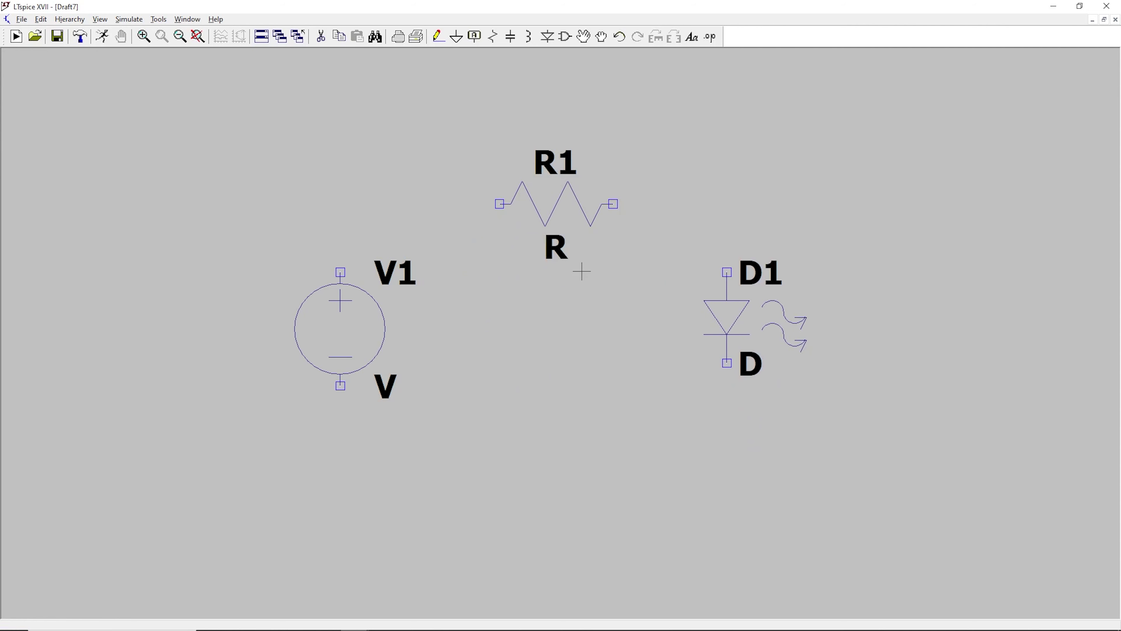
Place a ground symbol below the components, midway between the voltage source and the LED
{"action": "left_click", "coordinate": [456, 37]}
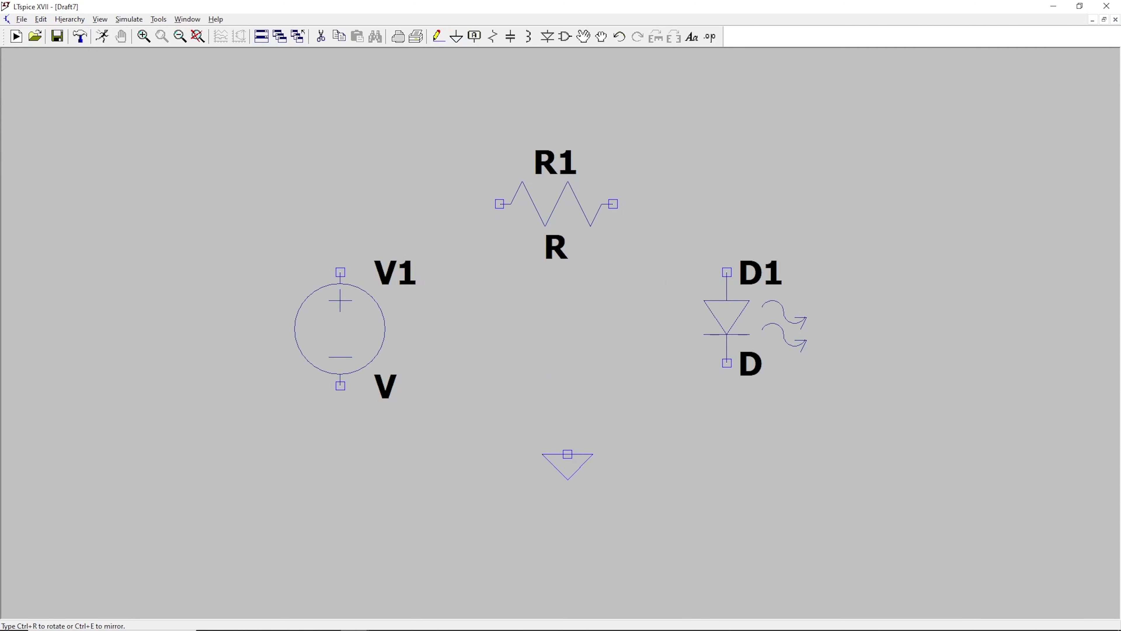
{"action": "left_click", "coordinate": [545, 500]}
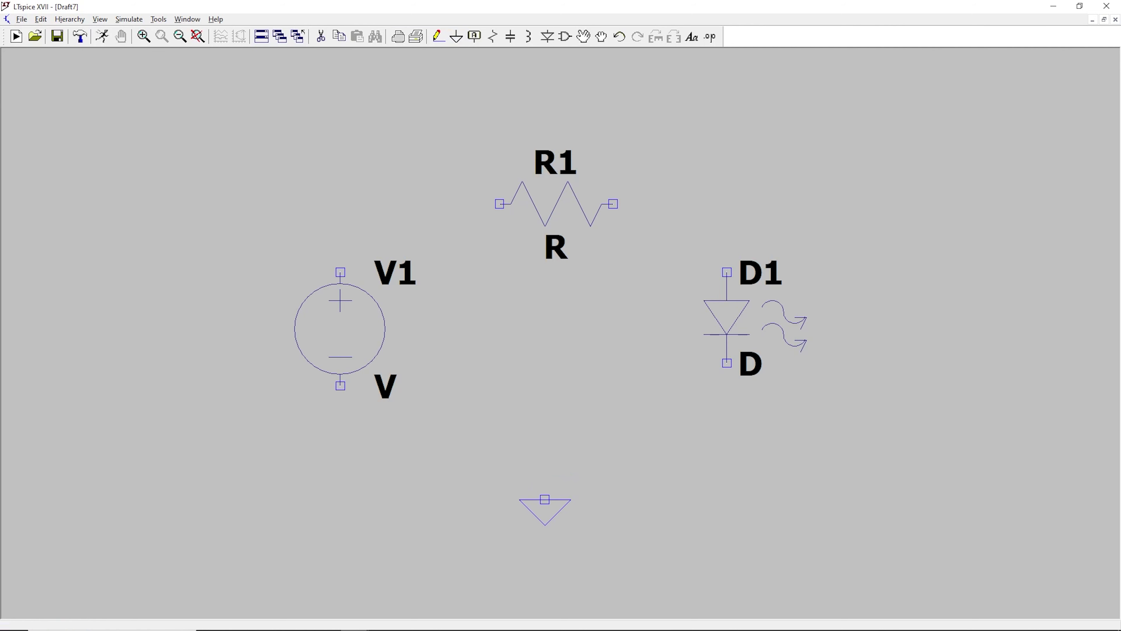
{"action": "key", "text": "Escape"}
Wire the source's positive terminal through the resistor and LED and back to its negative terminal as a rectangular loop
{"action": "left_click", "coordinate": [442, 44]}
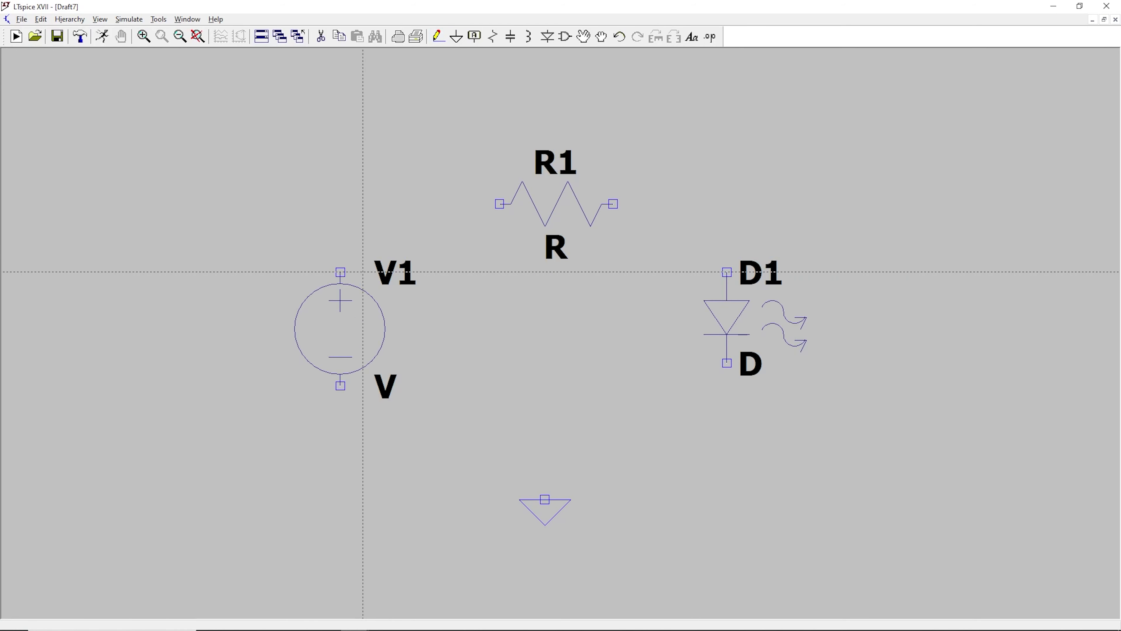
{"action": "left_click", "coordinate": [340, 272]}
{"action": "left_click", "coordinate": [339, 205]}
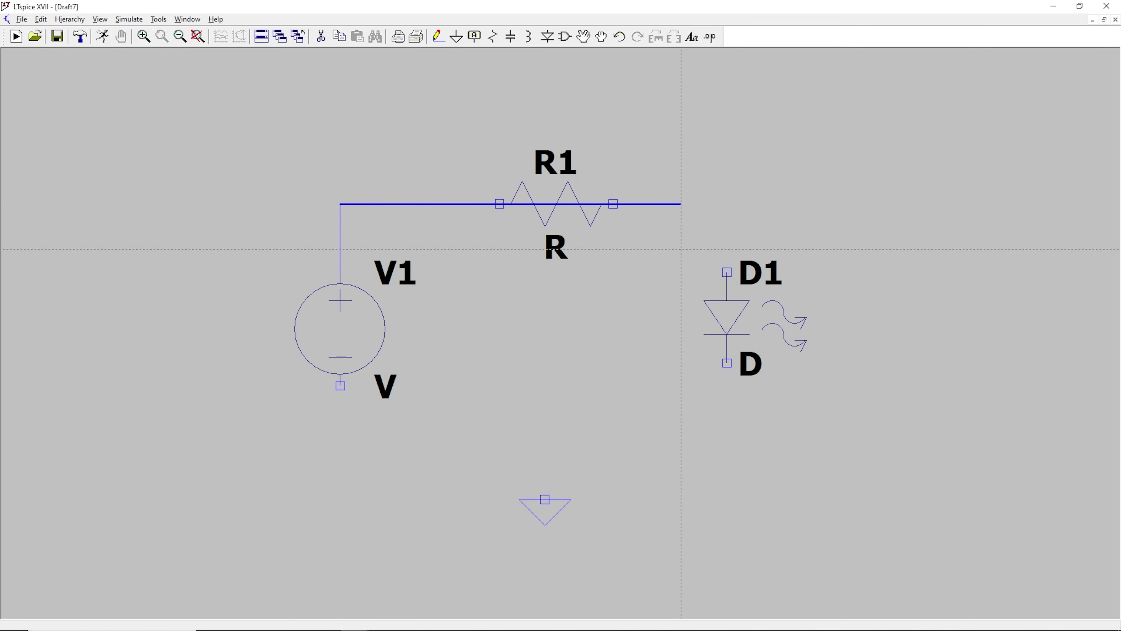
{"action": "left_click", "coordinate": [726, 226]}
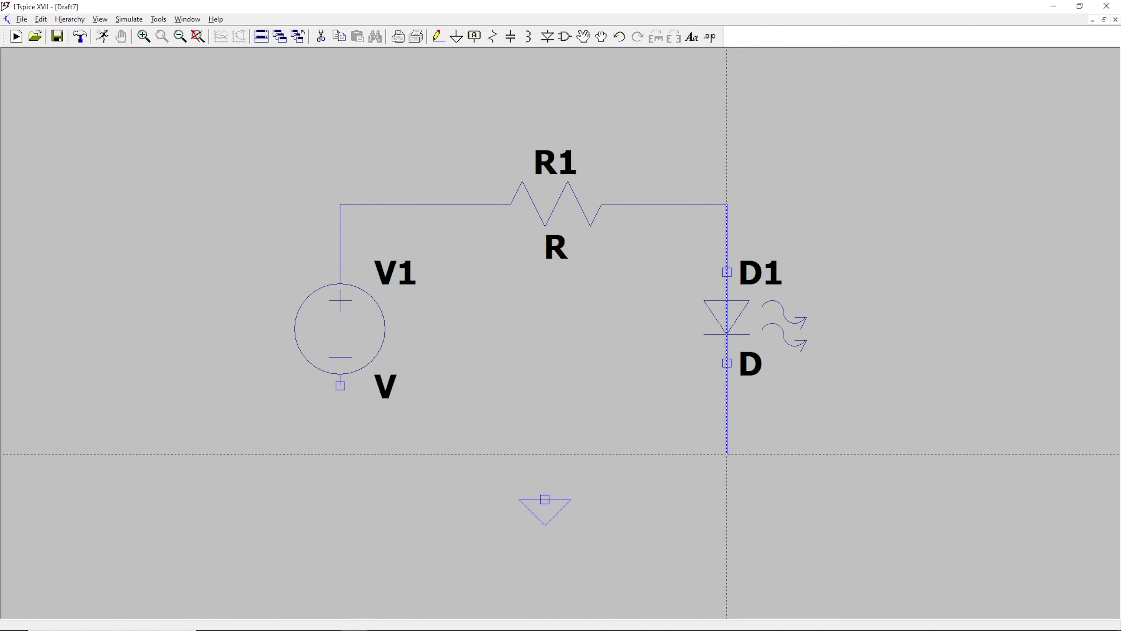
{"action": "left_click", "coordinate": [726, 477]}
{"action": "left_click", "coordinate": [340, 477]}
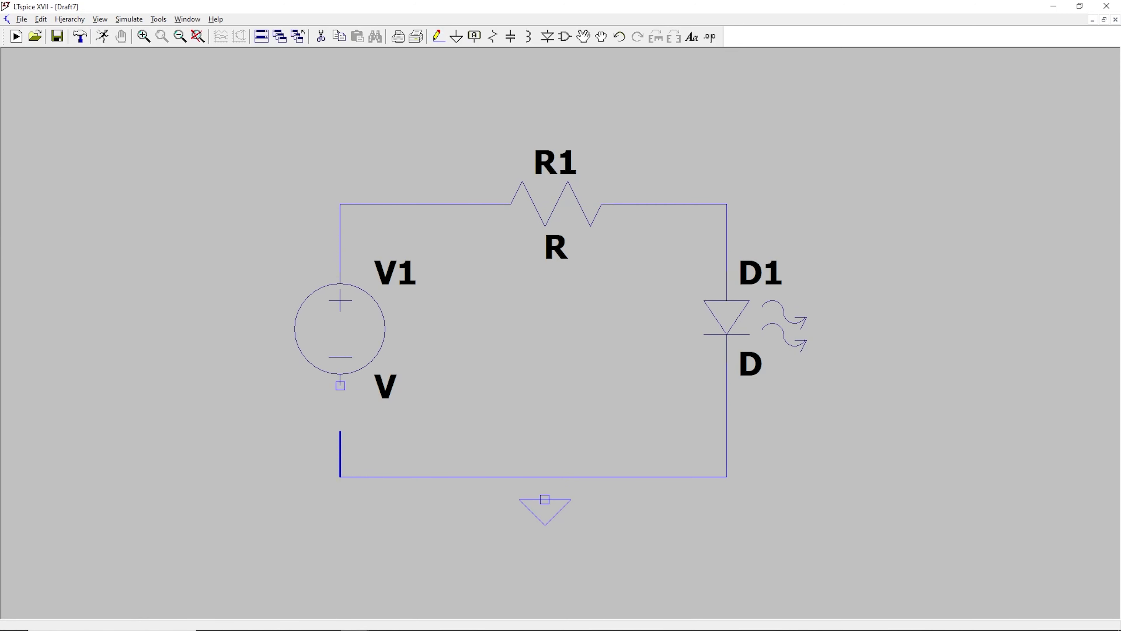
{"action": "left_click", "coordinate": [340, 385]}
{"action": "key", "text": "Escape"}
Wire the ground symbol up to the lower wire of the loop
{"action": "key", "text": "F3"}
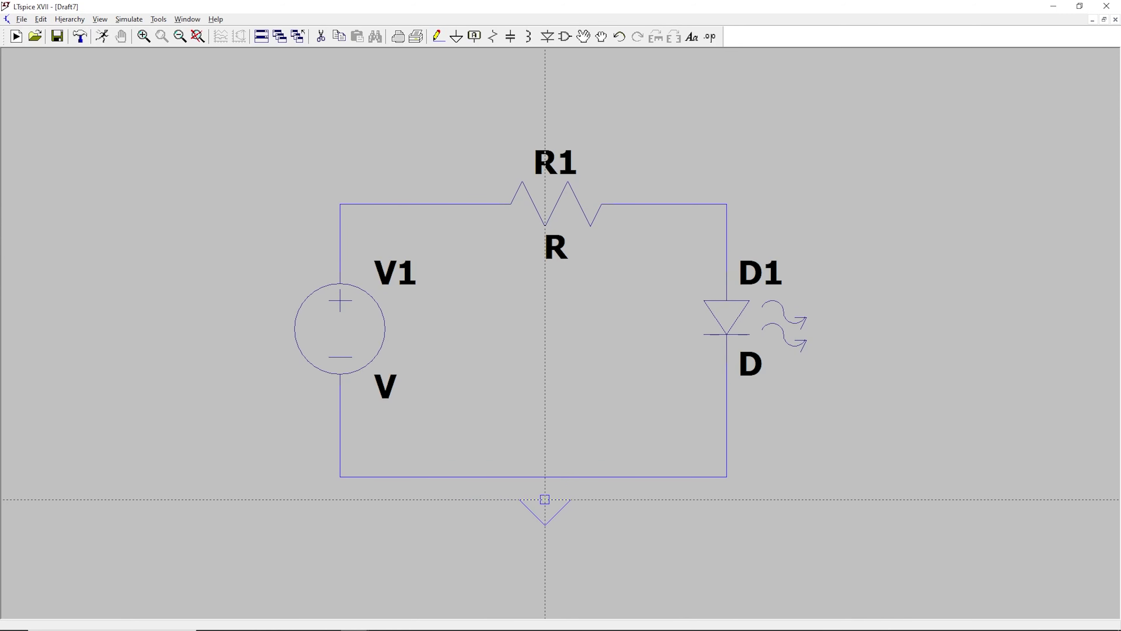
{"action": "left_click", "coordinate": [545, 499]}
{"action": "left_click", "coordinate": [545, 477]}
{"action": "key", "text": "Escape"}
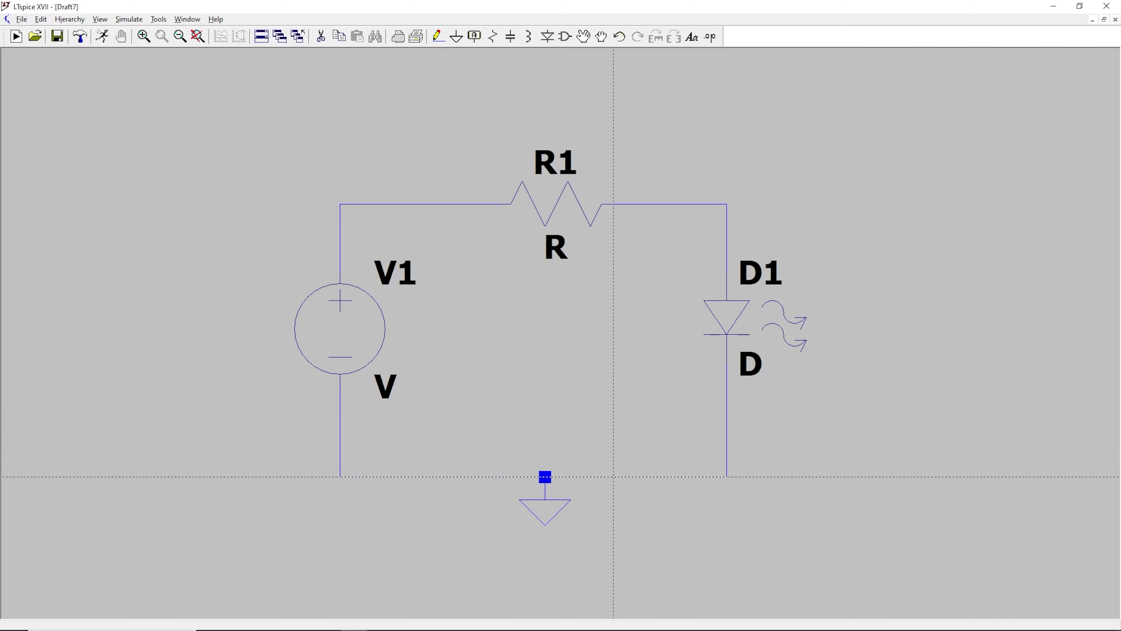
Set resistor R1 to 1K and the DC value of voltage source V1 to 5 V
{"action": "right_click", "coordinate": [557, 205]}
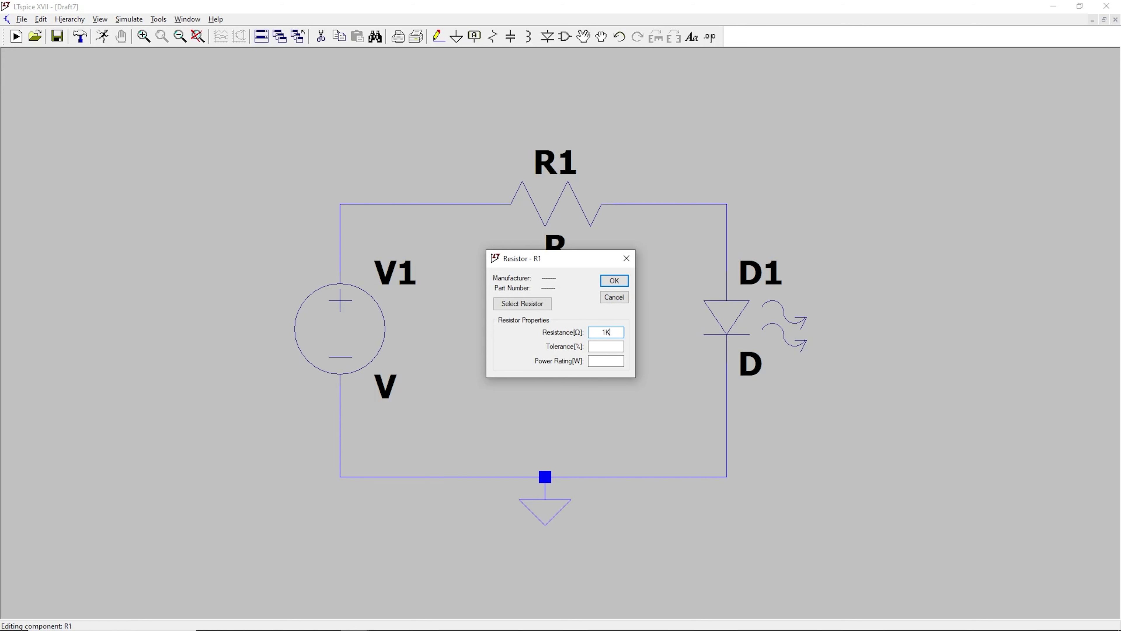
{"action": "left_click", "coordinate": [614, 280]}
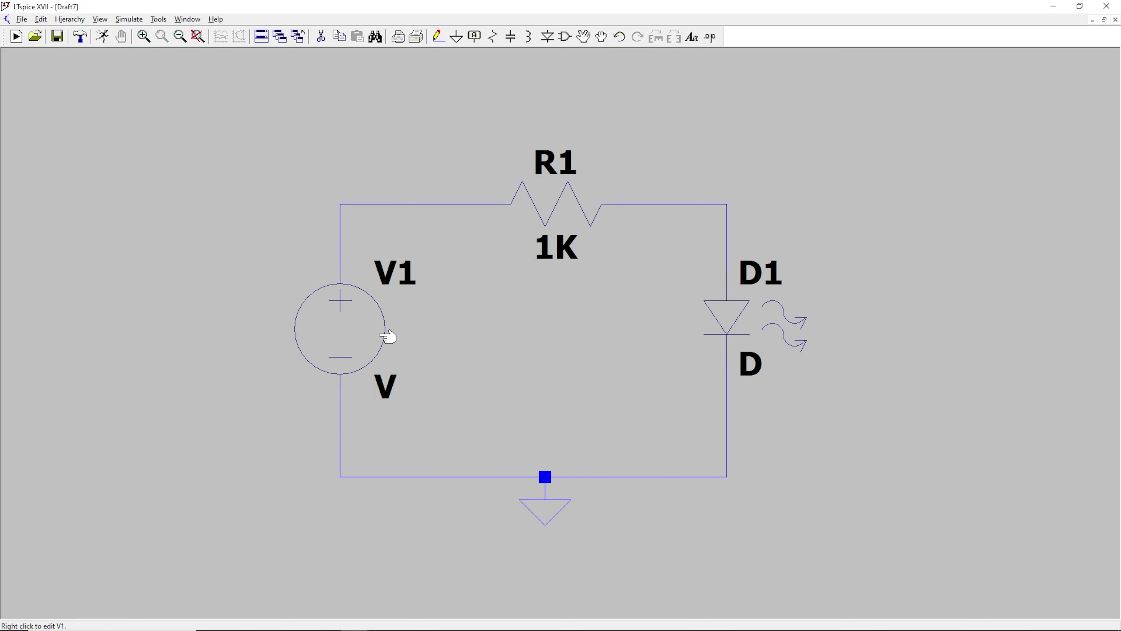
{"action": "right_click", "coordinate": [341, 324]}
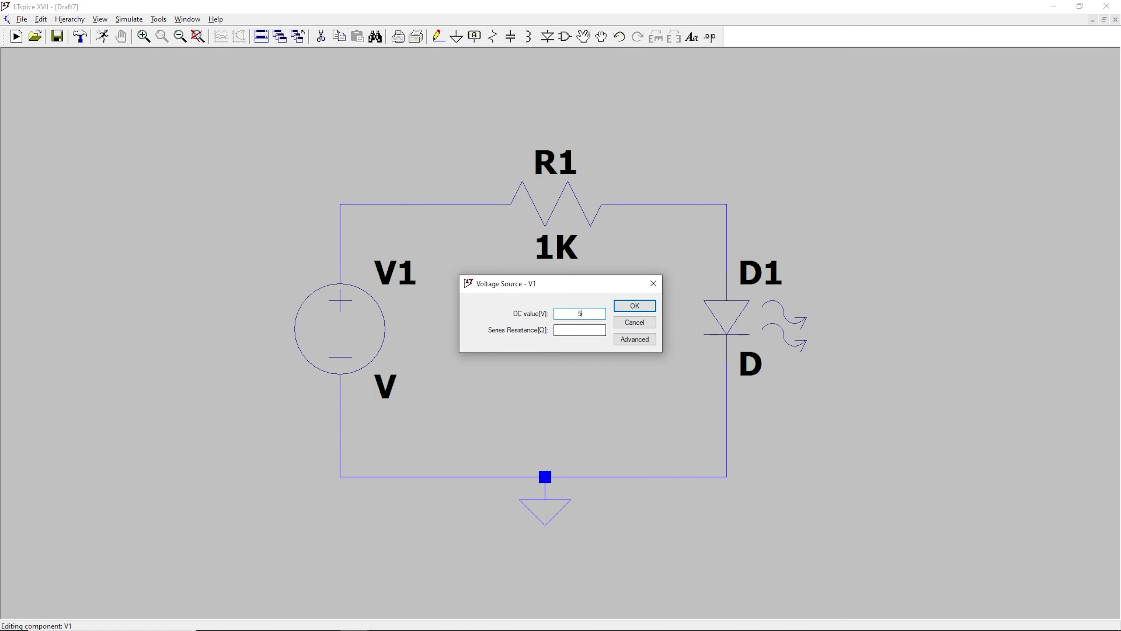
{"action": "left_click", "coordinate": [635, 306]}
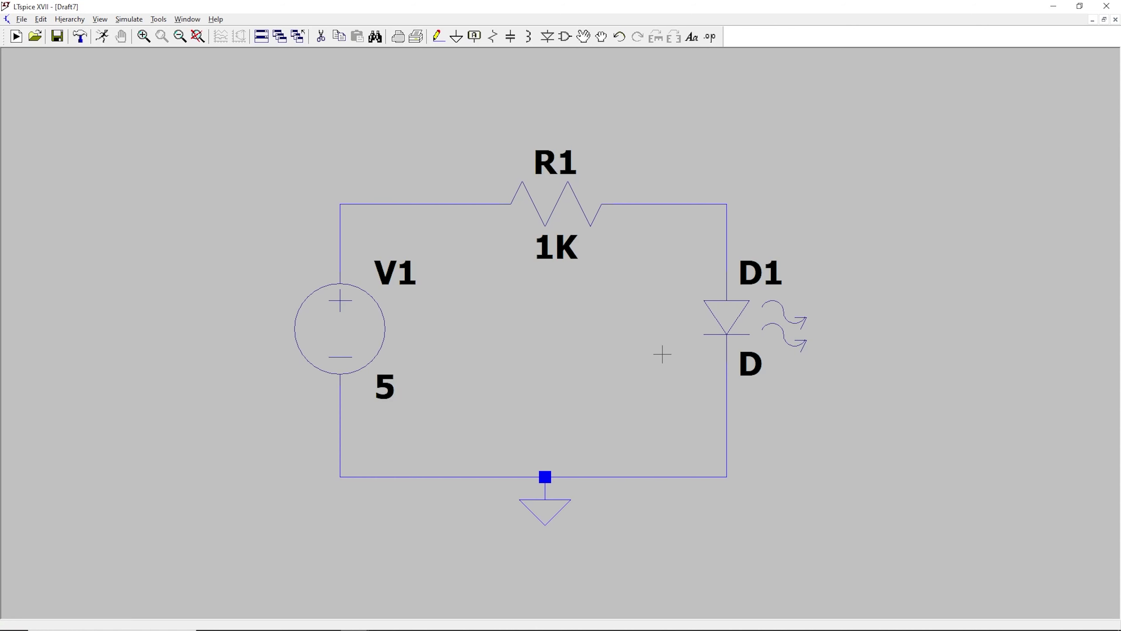
Run a DC operating point simulation with the directive ".op 1" placed below the circuit, and close the results window
{"action": "left_click", "coordinate": [103, 37]}
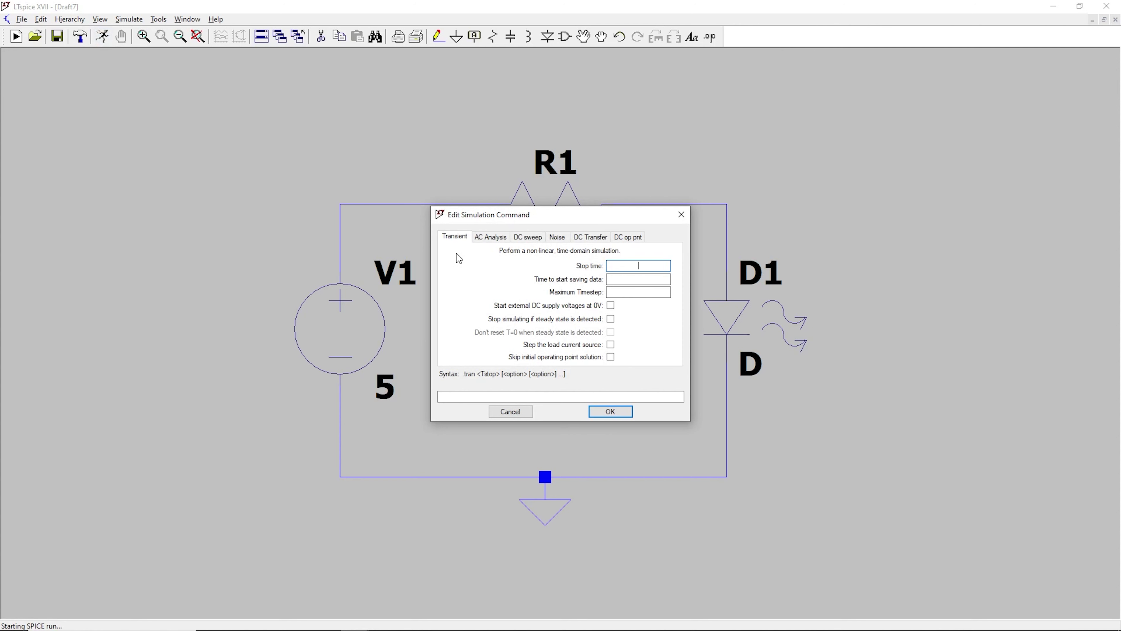
{"action": "left_click", "coordinate": [631, 237]}
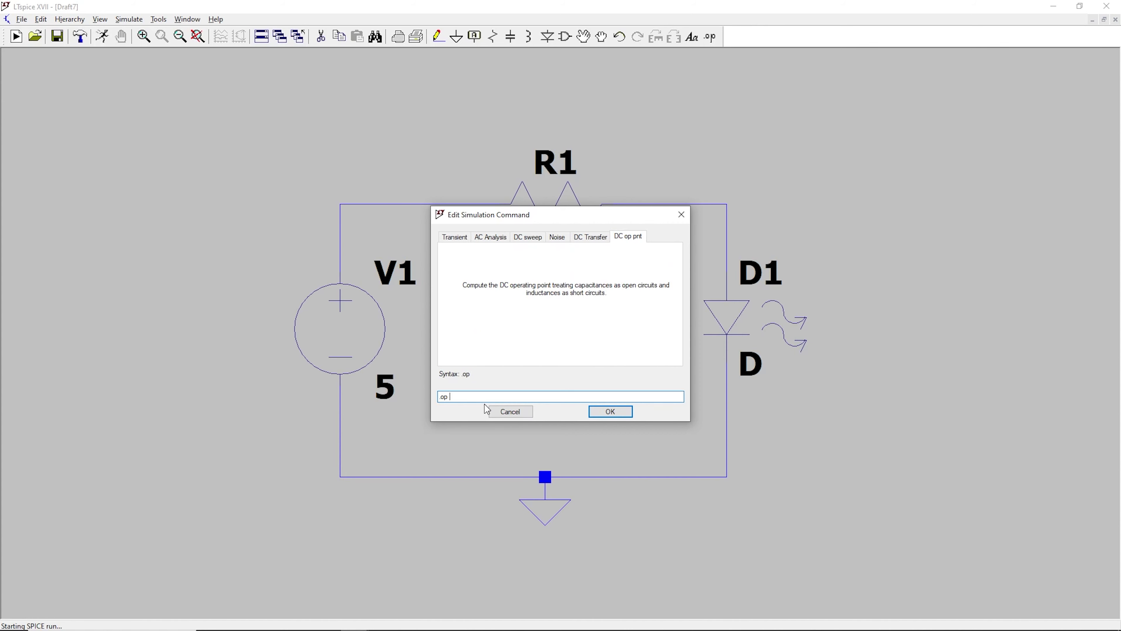
{"action": "left_click", "coordinate": [611, 411]}
{"action": "left_click", "coordinate": [338, 536]}
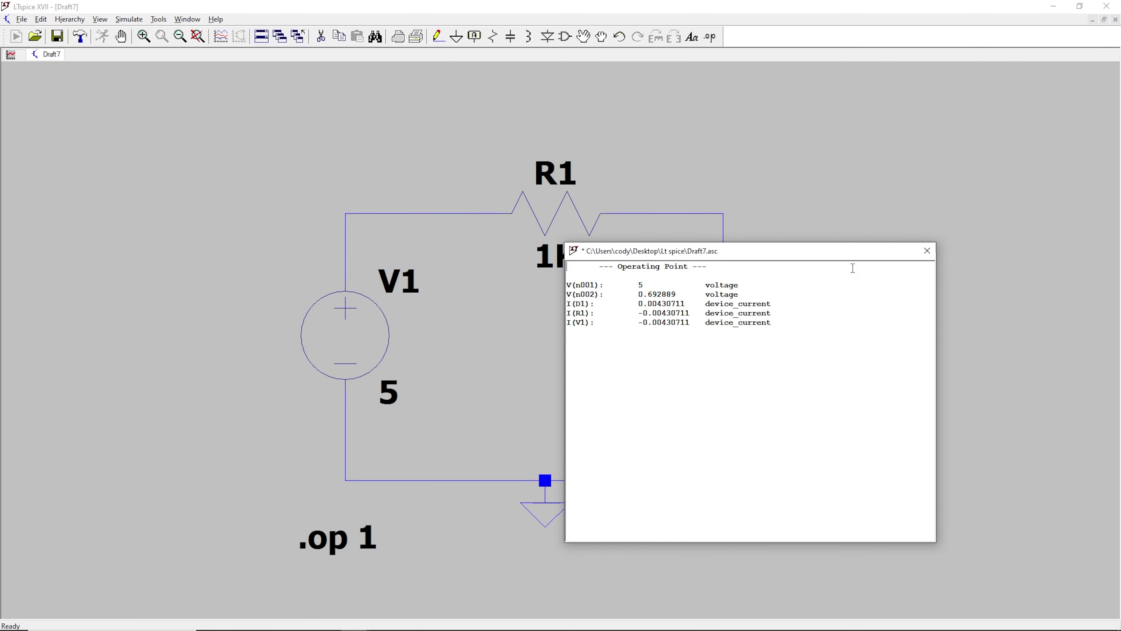
{"action": "left_click", "coordinate": [927, 251]}
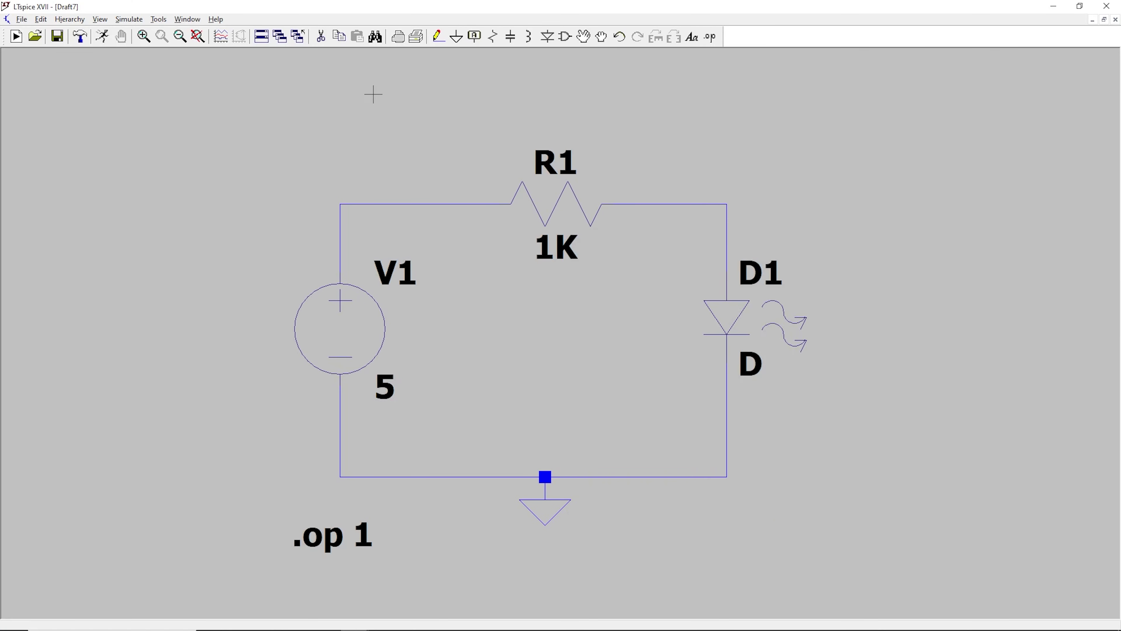
Probe the nodes on both sides of R1 and place an operating-point voltage label on the wire between R1 and the LED
{"action": "mouse_move", "coordinate": [370, 204]}
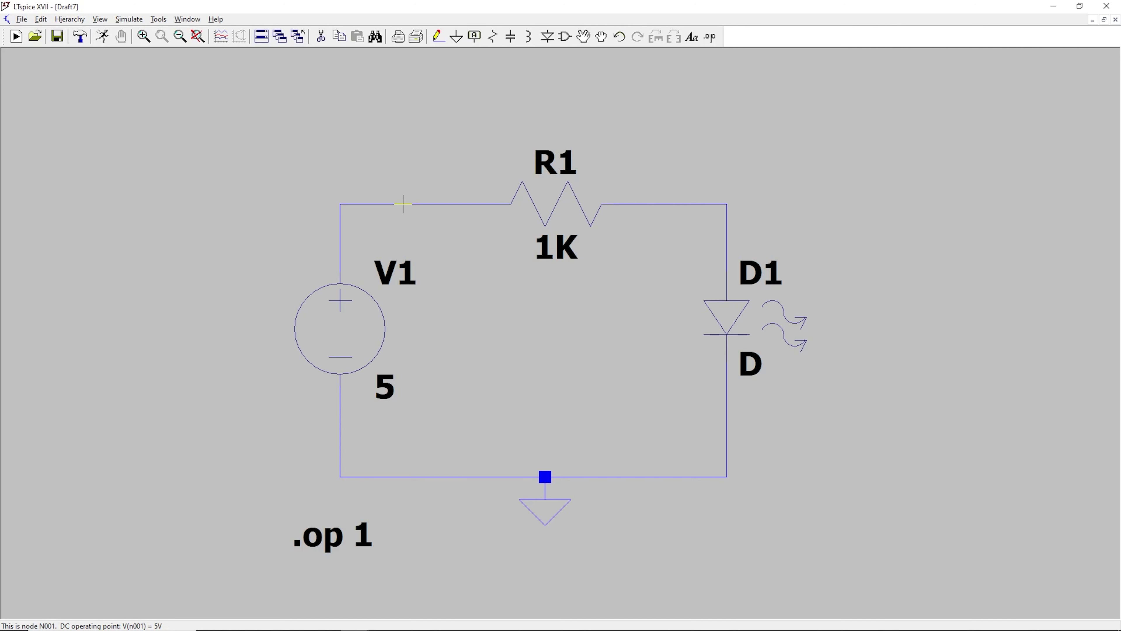
{"action": "mouse_move", "coordinate": [685, 203]}
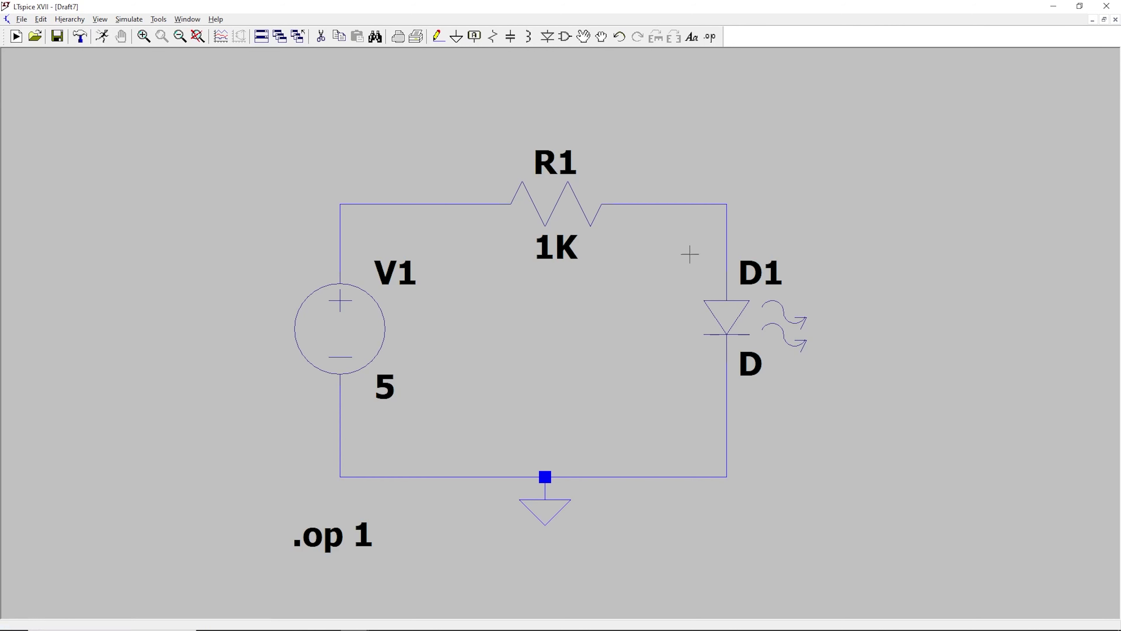
{"action": "left_click", "coordinate": [669, 204]}
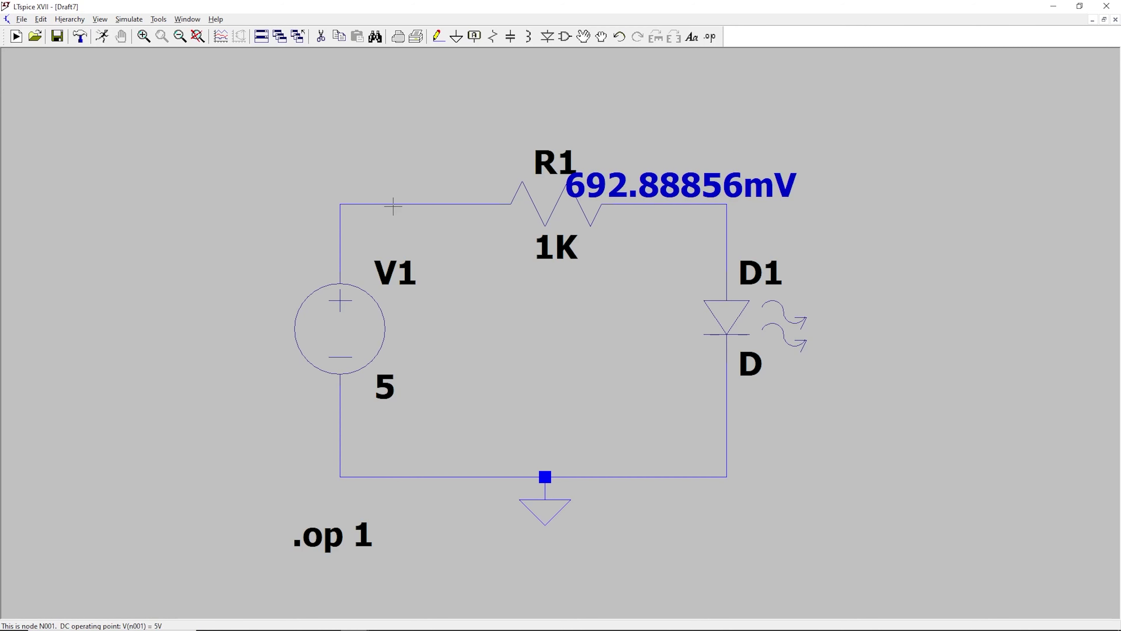
Place an operating-point label on the wire between V1 and R1 and set its displayed expression to I(R1)
{"action": "left_click", "coordinate": [414, 203]}
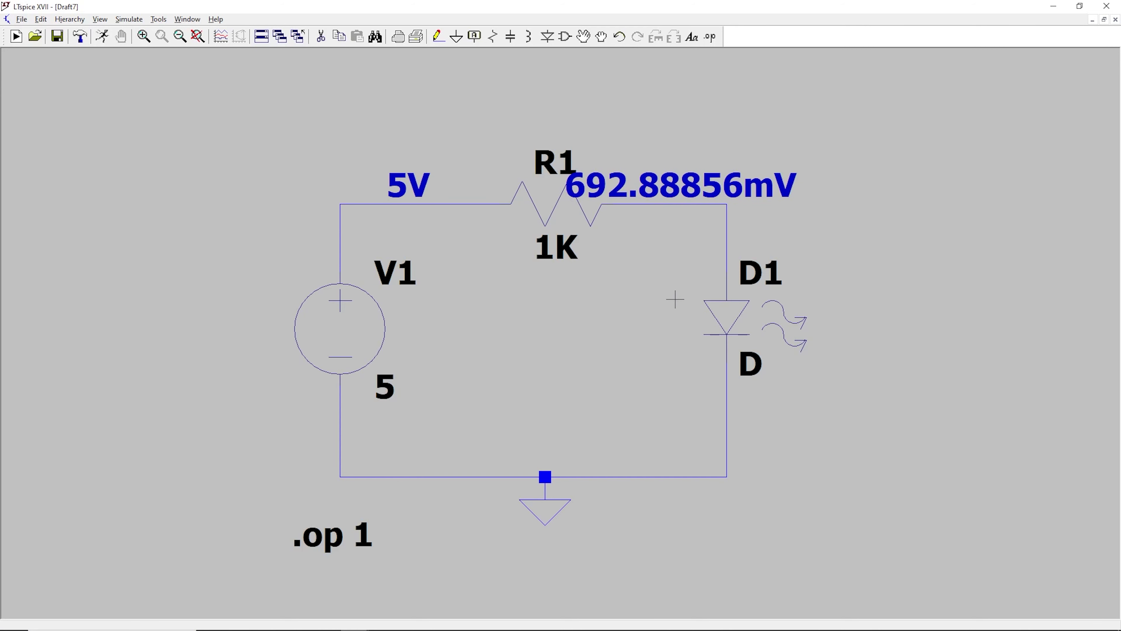
{"action": "right_click", "coordinate": [411, 183]}
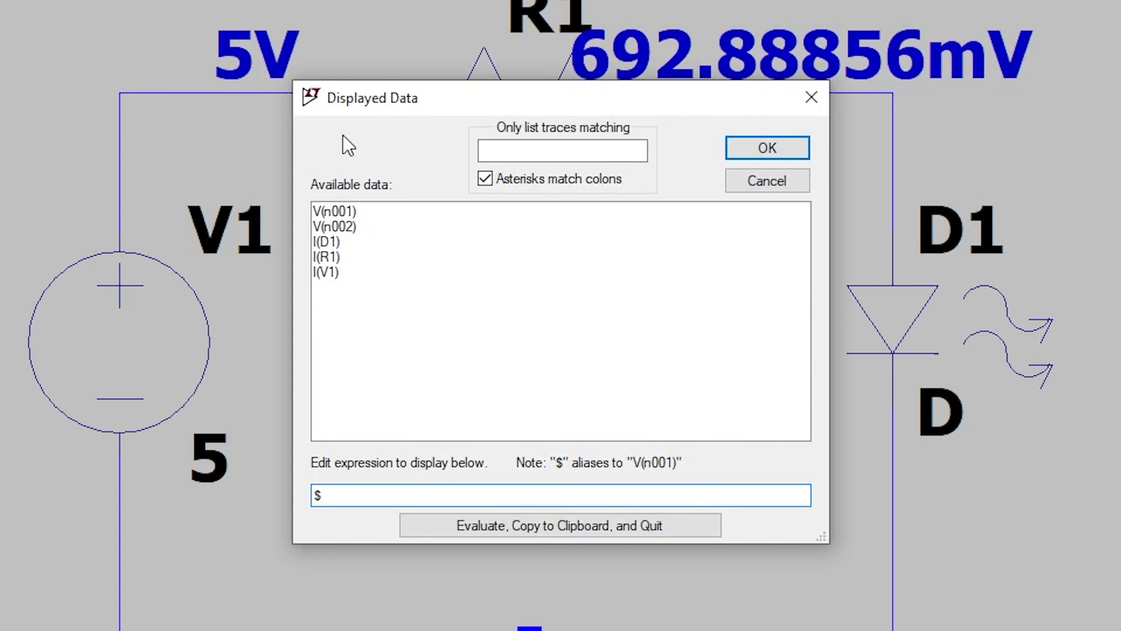
{"action": "double_click", "coordinate": [332, 258]}
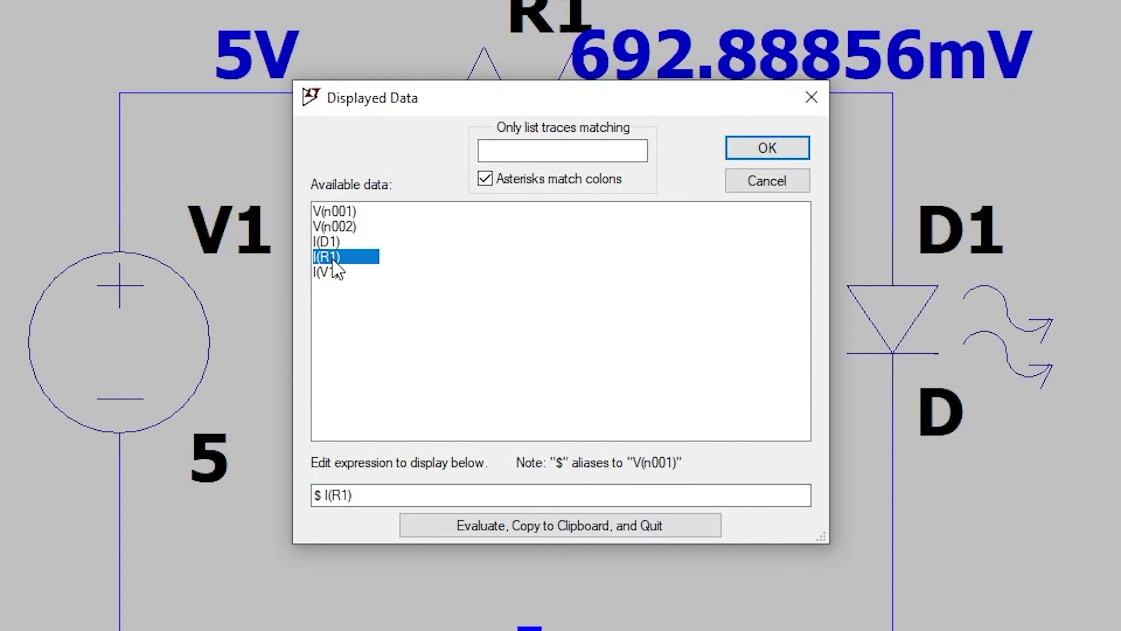
{"action": "left_click", "coordinate": [326, 495]}
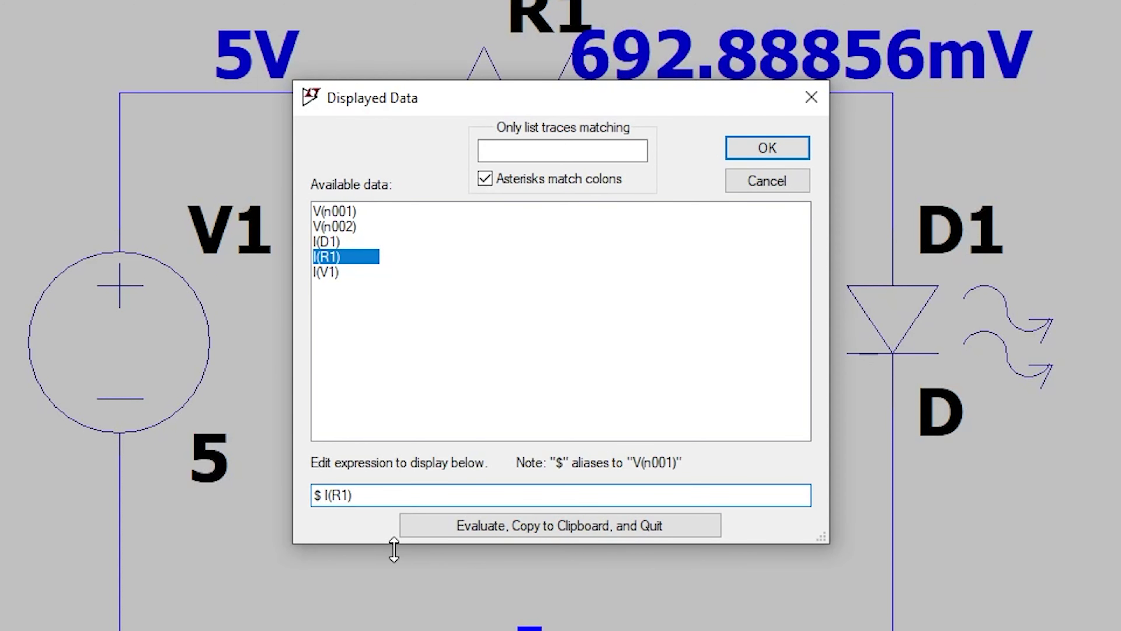
{"action": "key", "text": "BackSpace"}
{"action": "key", "text": "BackSpace"}
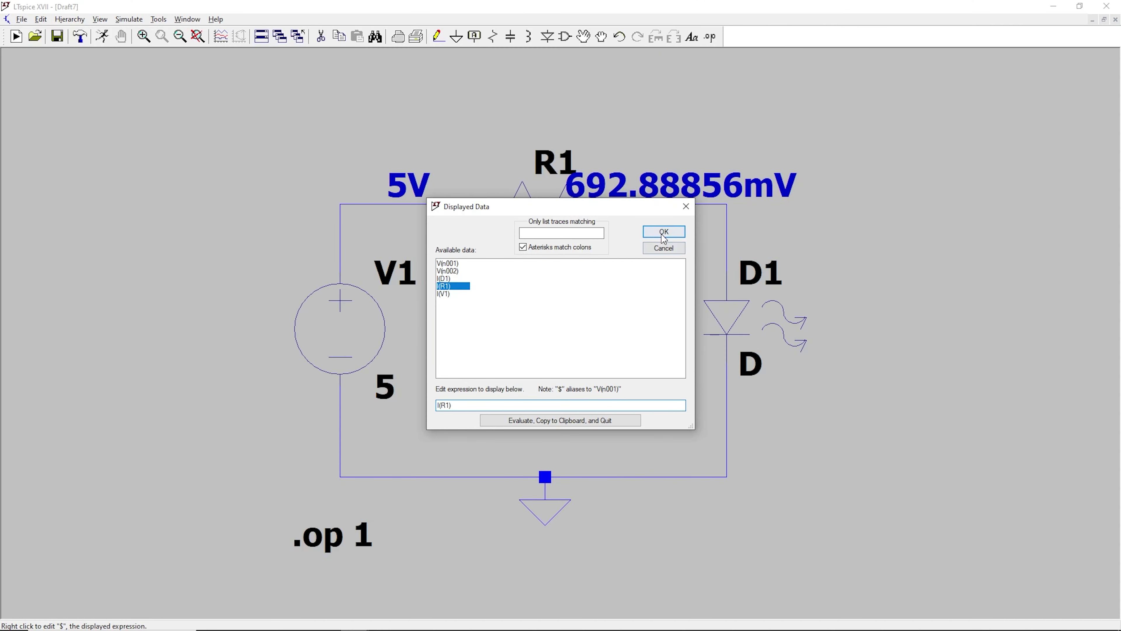
{"action": "left_click", "coordinate": [664, 236]}
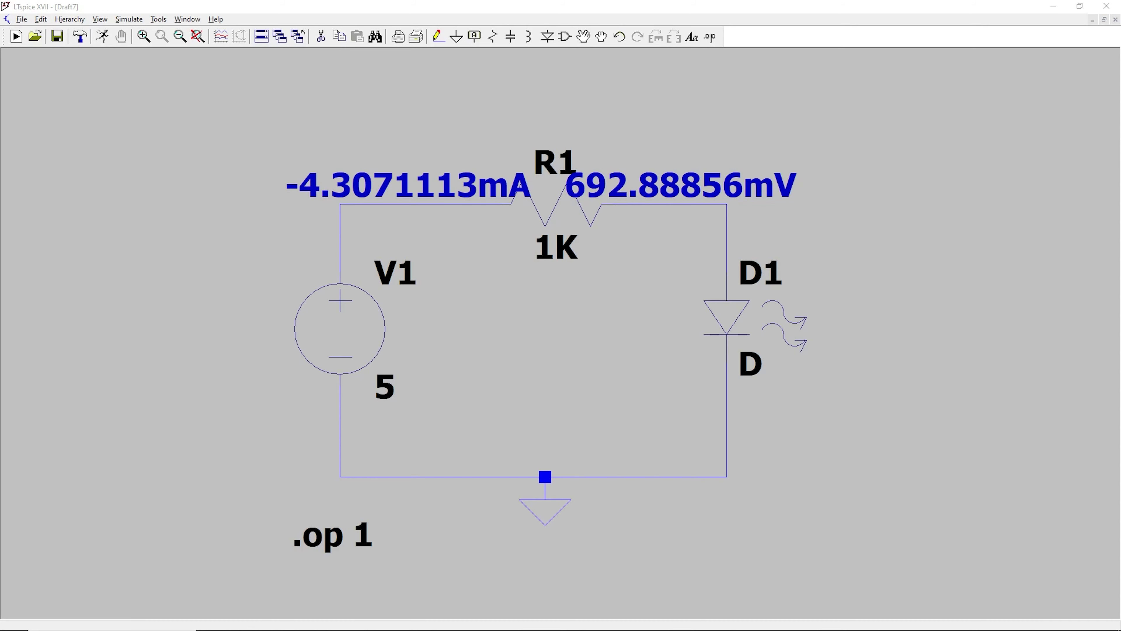
Set the displayed expression of the voltage label between R1 and the LED to round($*1000)/1000
{"action": "right_click", "coordinate": [653, 184]}
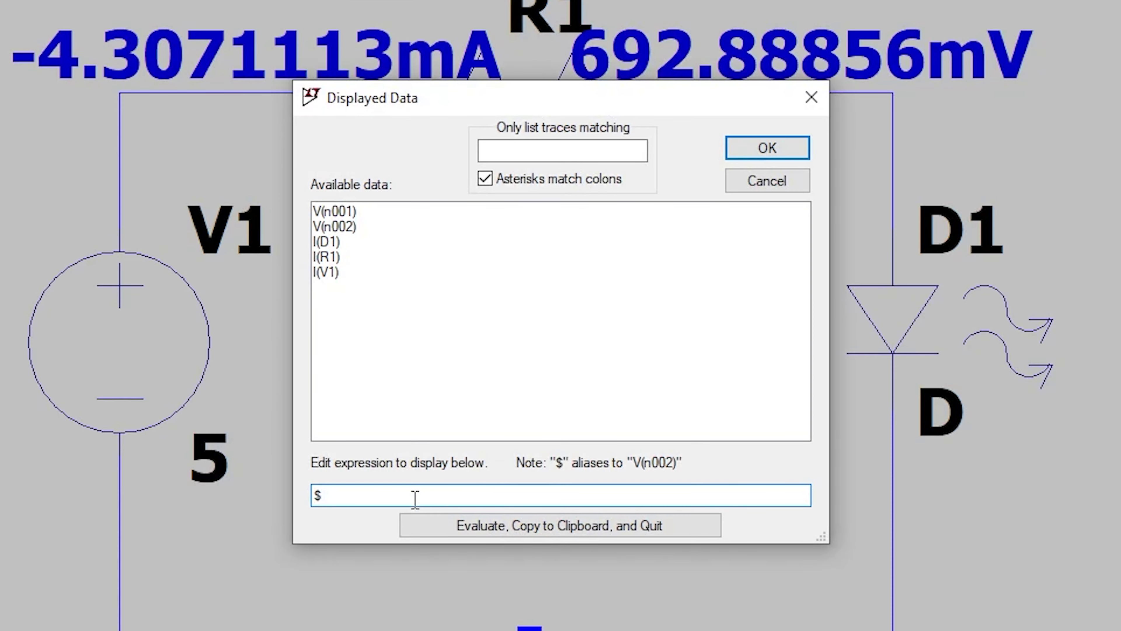
{"action": "double_click", "coordinate": [385, 493]}
{"action": "type", "text": "round($*1000)/1000"}
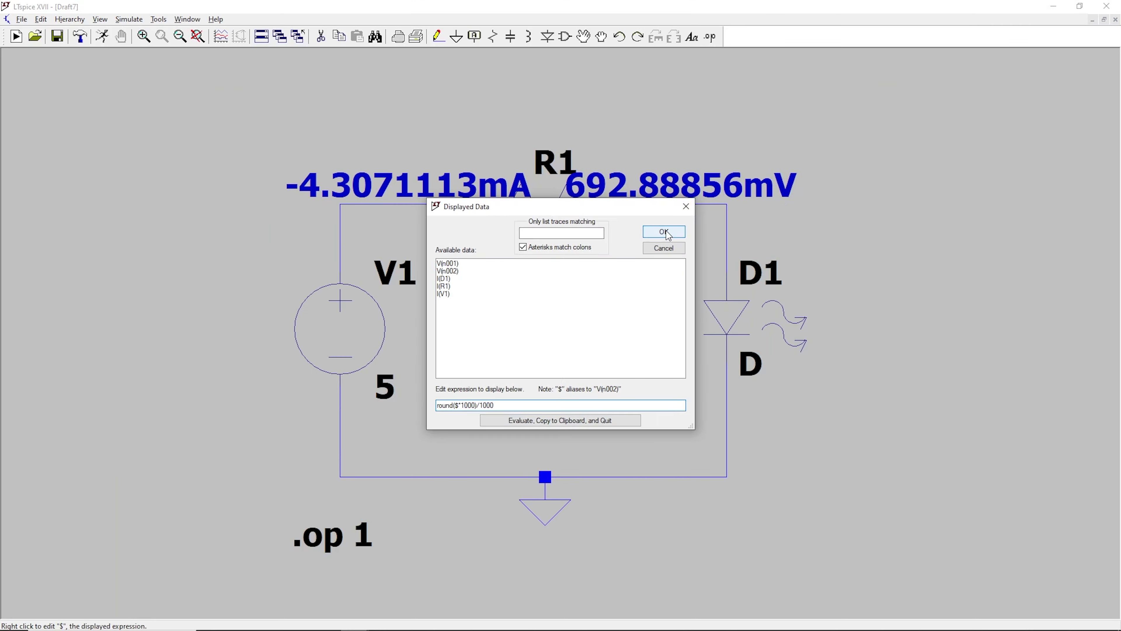
{"action": "left_click", "coordinate": [767, 148]}
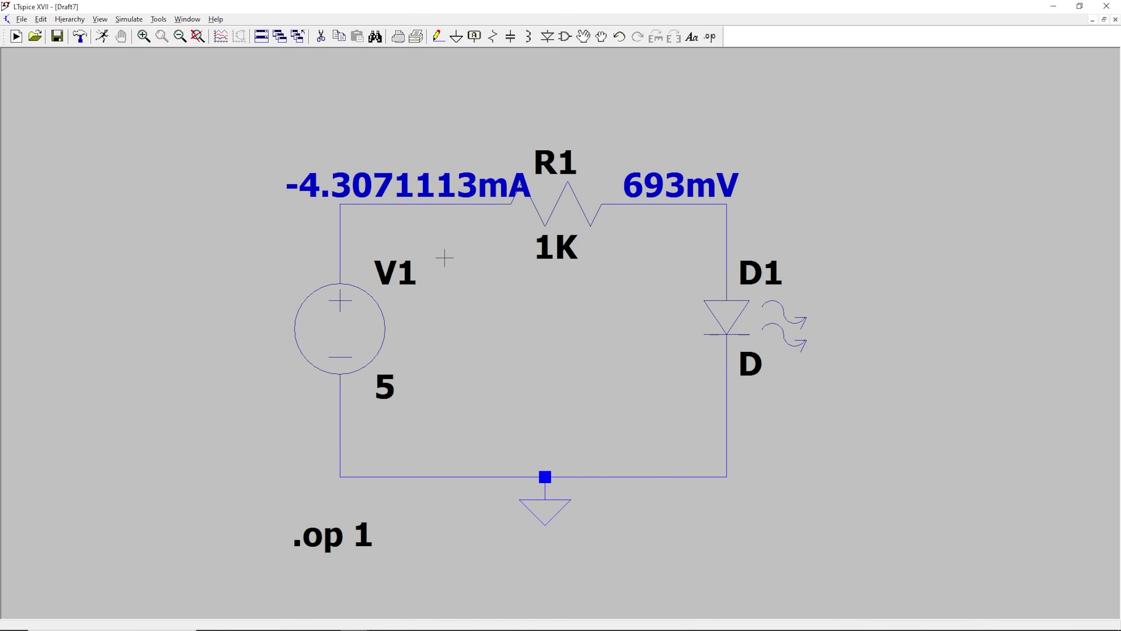
Set the R1 current label's expression to round(pow(10,3-round(log10(abs(I(R1)))))*I(R1))/pow(10,3-round(log10(abs(I(R1)))))
{"action": "right_click", "coordinate": [417, 187]}
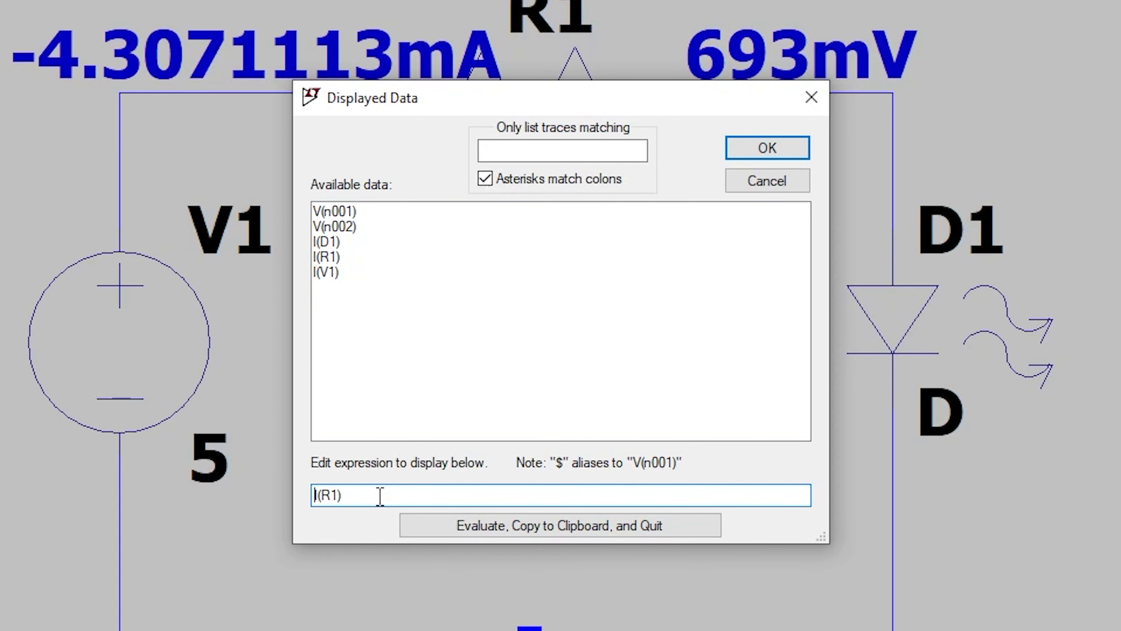
{"action": "double_click", "coordinate": [380, 496]}
{"action": "type", "text": "round(pow(10,3-round(log10(abs(I(R1)))))*I(R1))/pow(10,3-round(log10(abs(I(R1)))))"}
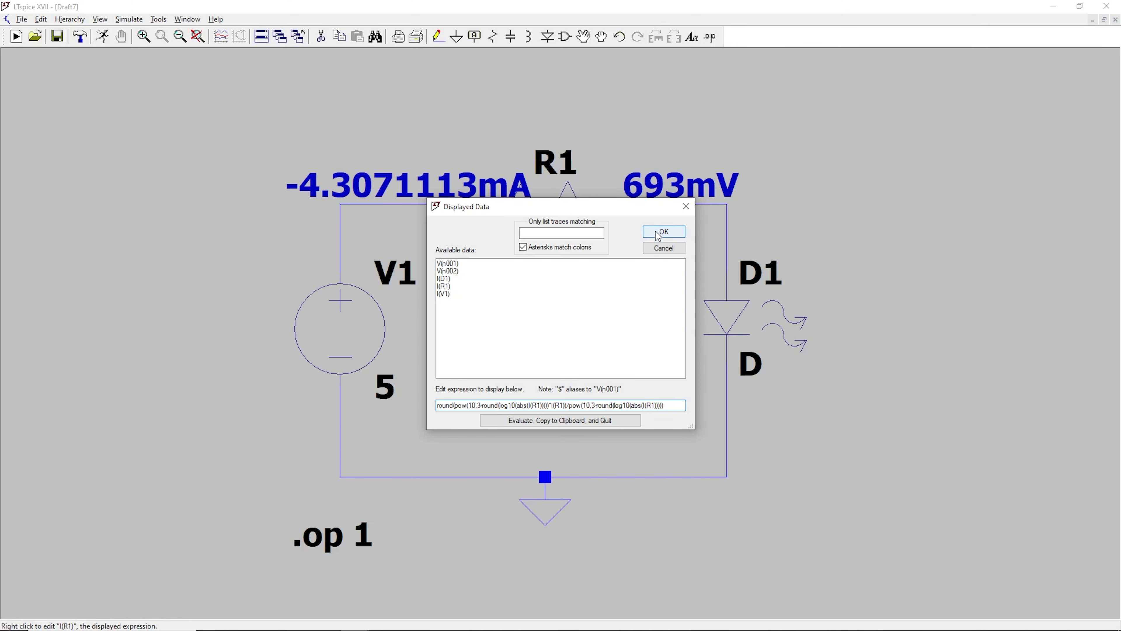
{"action": "left_click", "coordinate": [768, 148]}
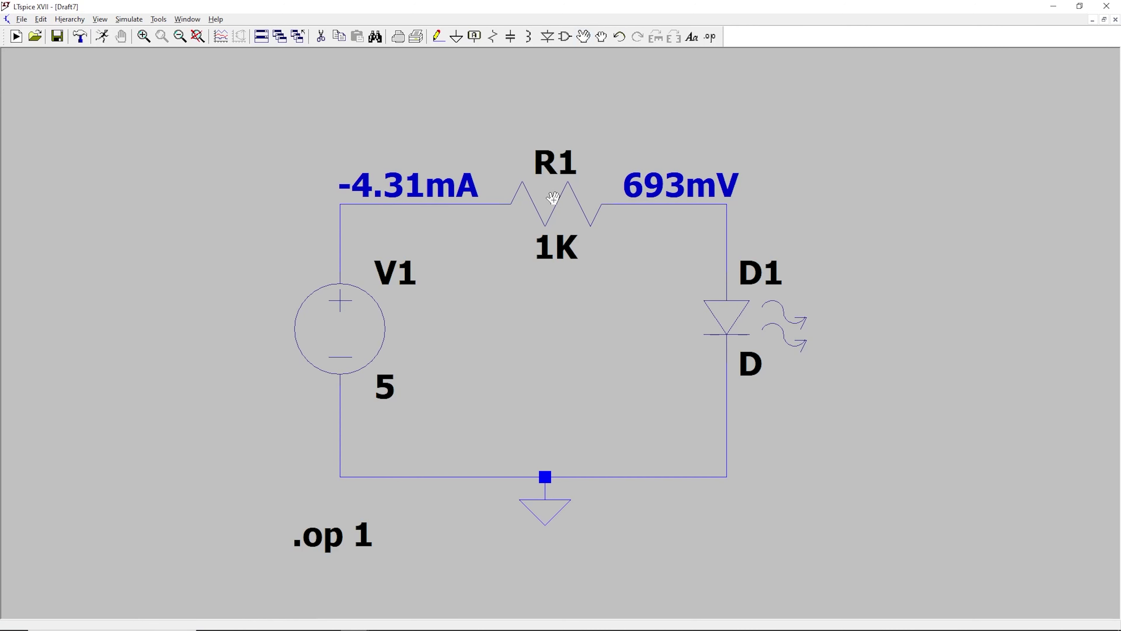
Rotate resistor R1 by 180 degrees in place, and rerun the operating point simulation, closing its results window
{"action": "left_click_drag", "start_coordinate": [592, 328], "coordinate": [518, 121]}
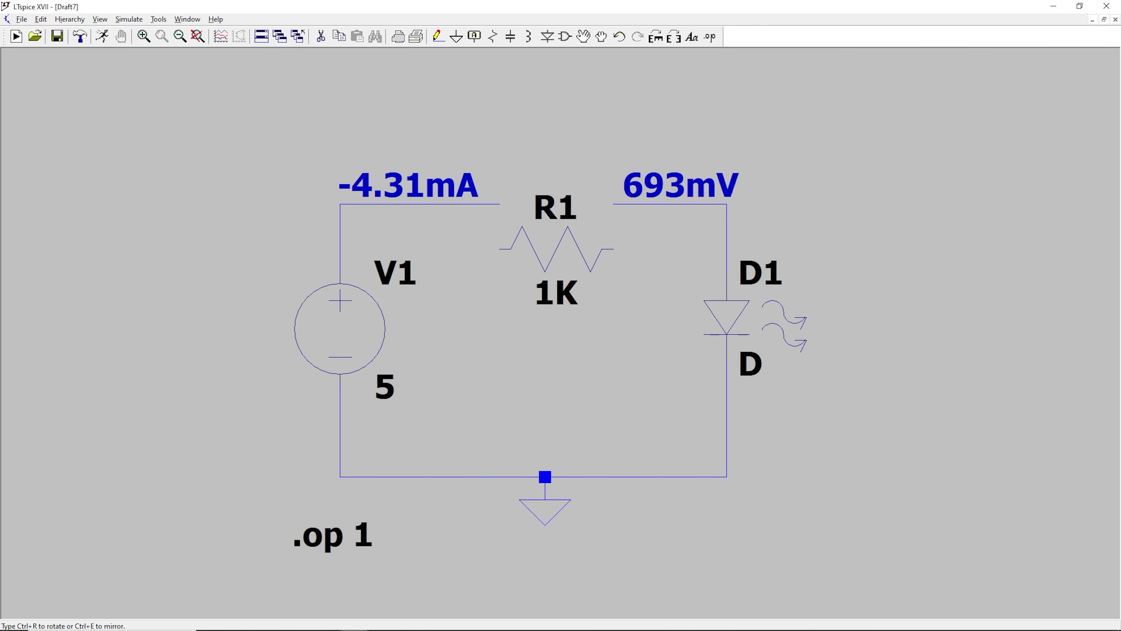
{"action": "key", "text": "ctrl+r"}
{"action": "key", "text": "ctrl+r"}
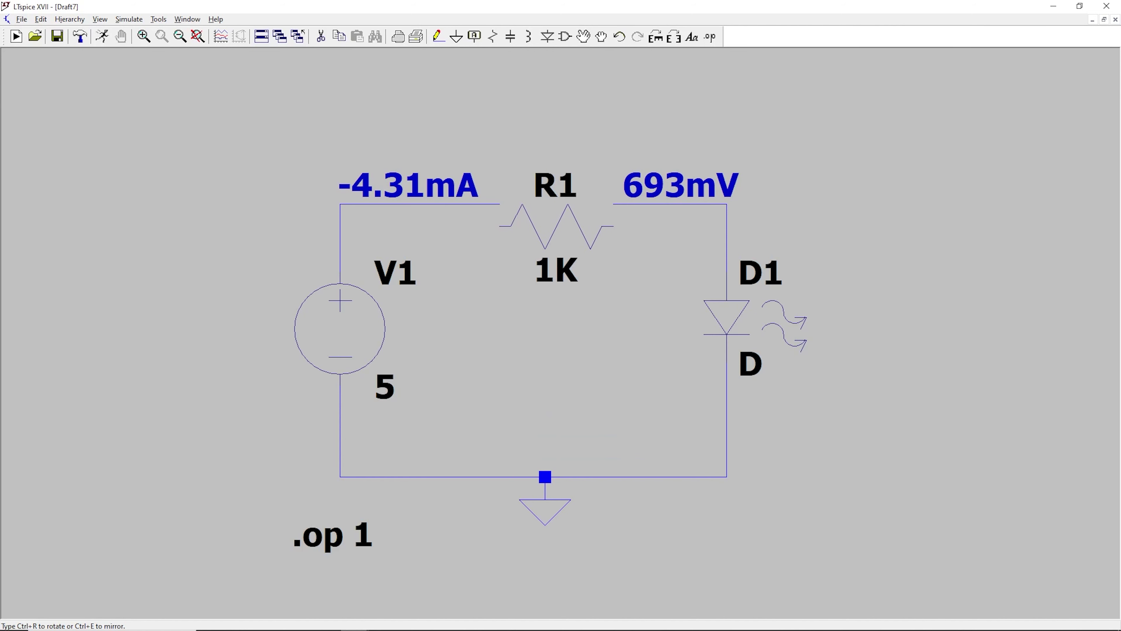
{"action": "left_click", "coordinate": [550, 188]}
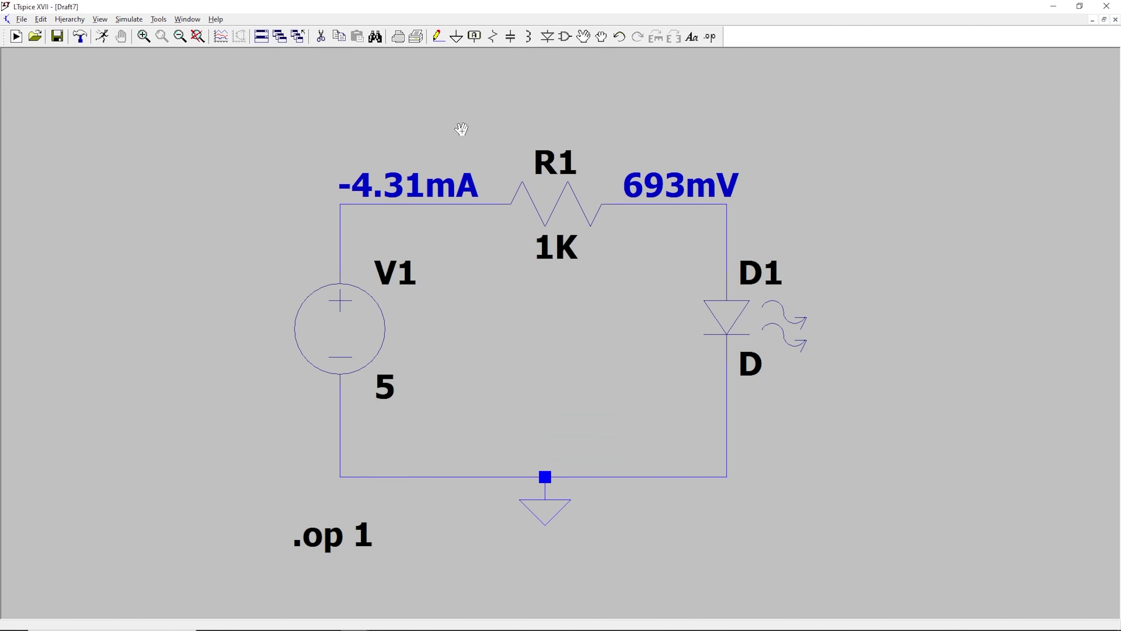
{"action": "left_click", "coordinate": [102, 37]}
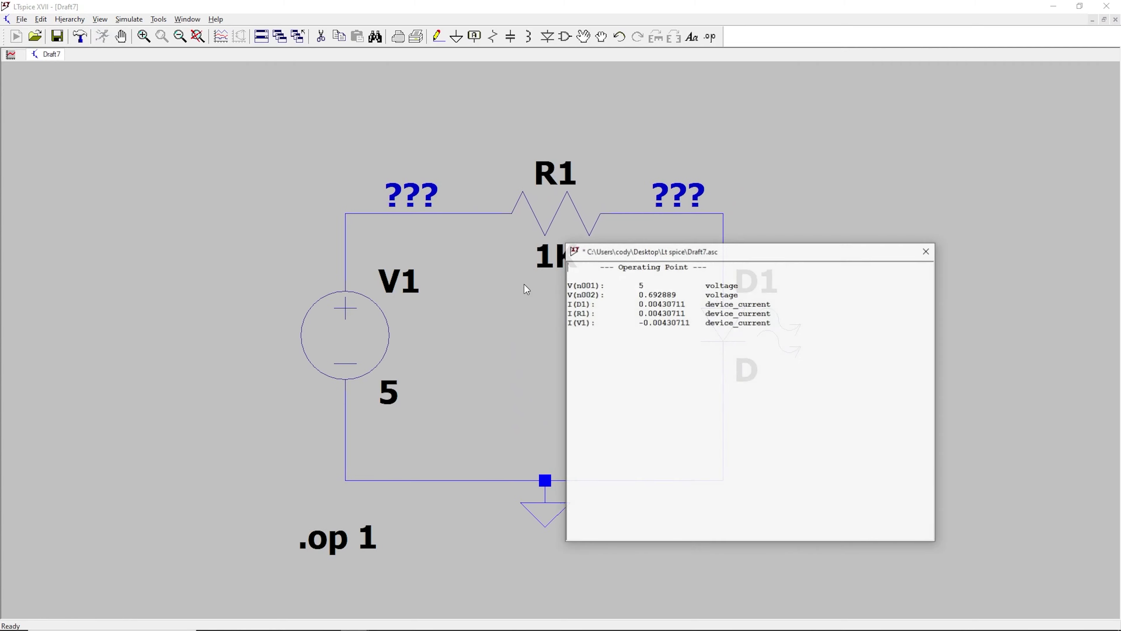
{"action": "left_click", "coordinate": [926, 250]}
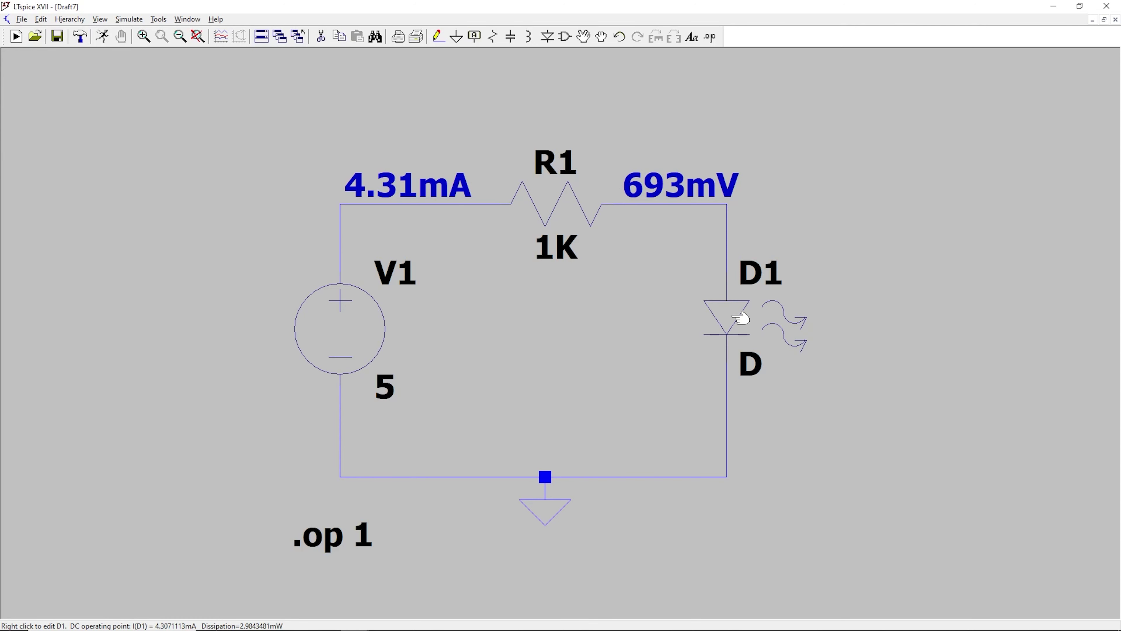
Assign the Fairchild QTLP690C LED model to D1, and rerun the operating point simulation, closing its results window
{"action": "right_click", "coordinate": [741, 318]}
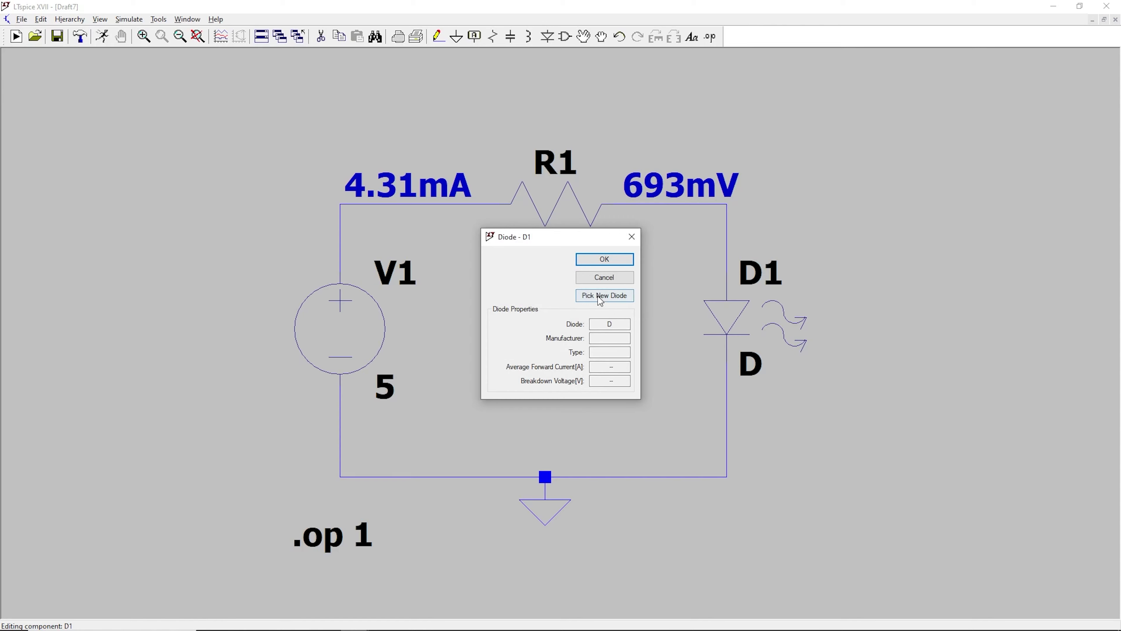
{"action": "left_click", "coordinate": [602, 295]}
{"action": "left_click_drag", "start_coordinate": [848, 417], "coordinate": [847, 508]}
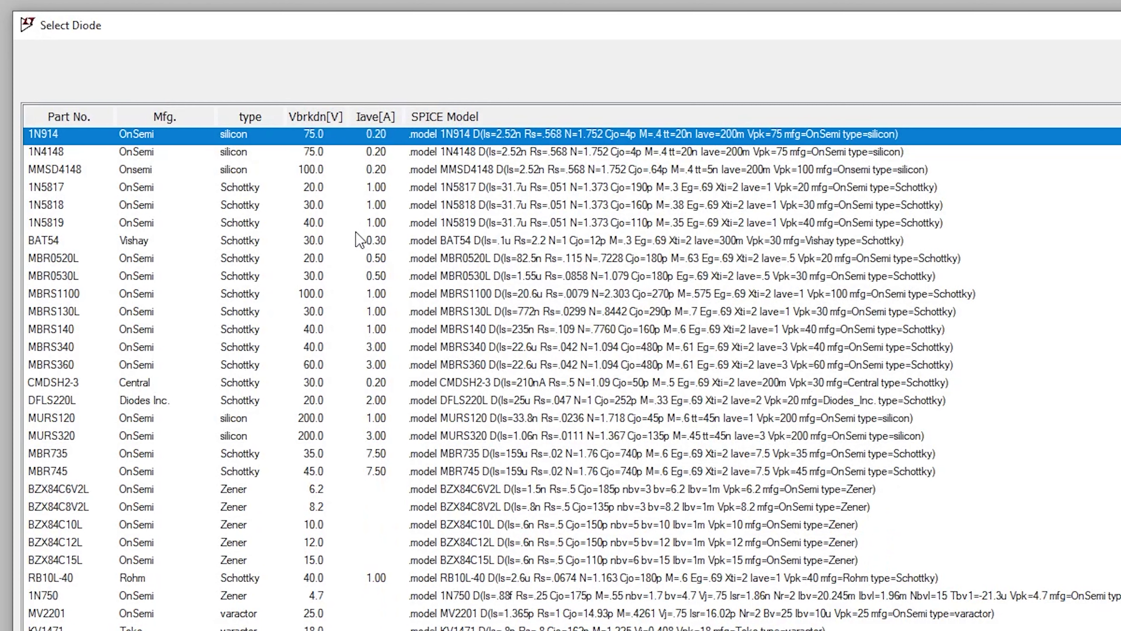
{"action": "scroll", "coordinate": [355, 234], "scroll_direction": "down", "scroll_amount": 3}
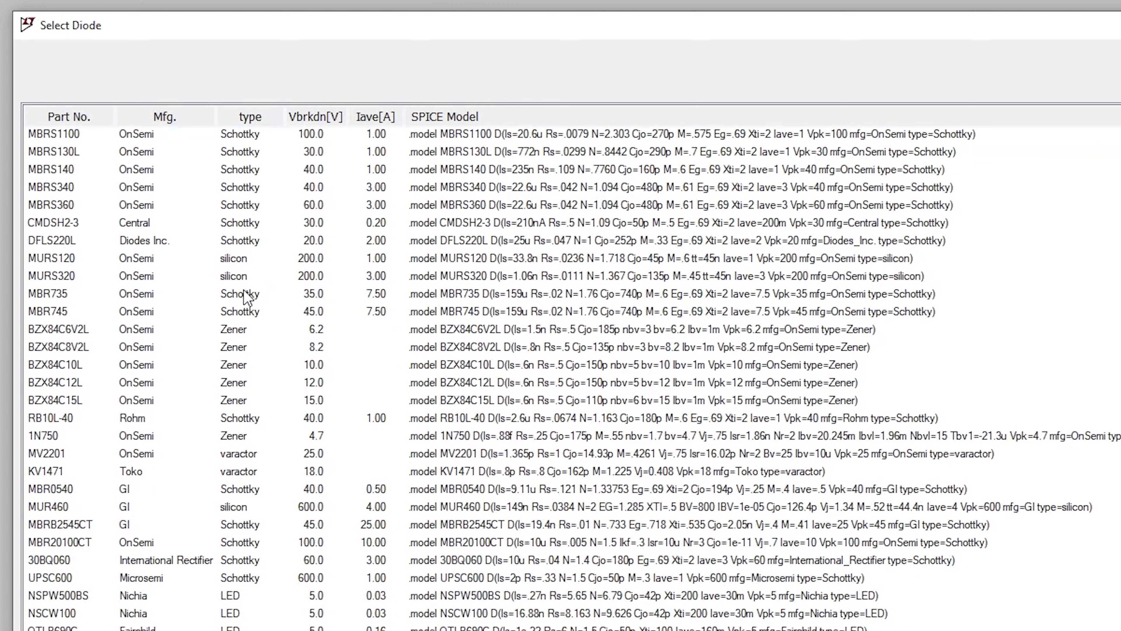
{"action": "scroll", "coordinate": [248, 298], "scroll_direction": "down", "scroll_amount": 6}
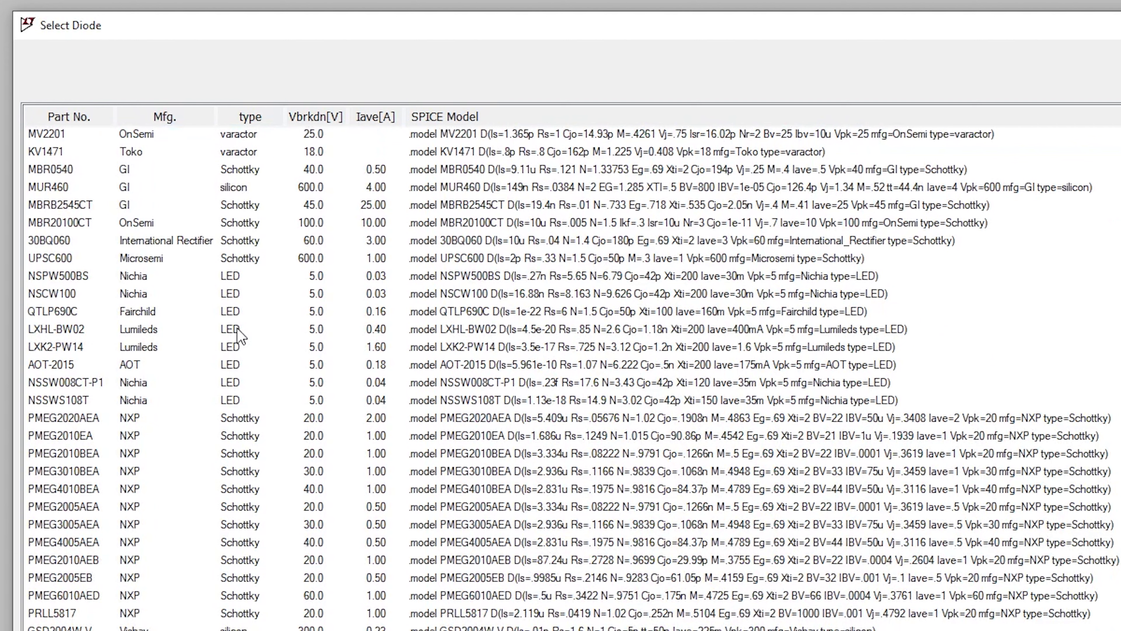
{"action": "left_click", "coordinate": [116, 314]}
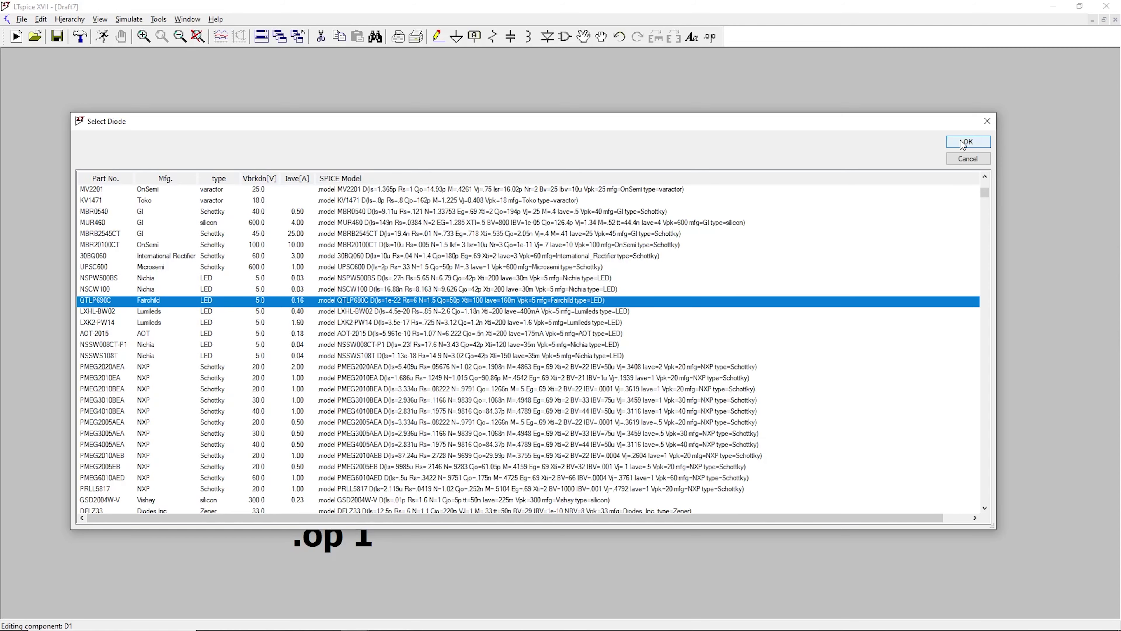
{"action": "left_click", "coordinate": [963, 144]}
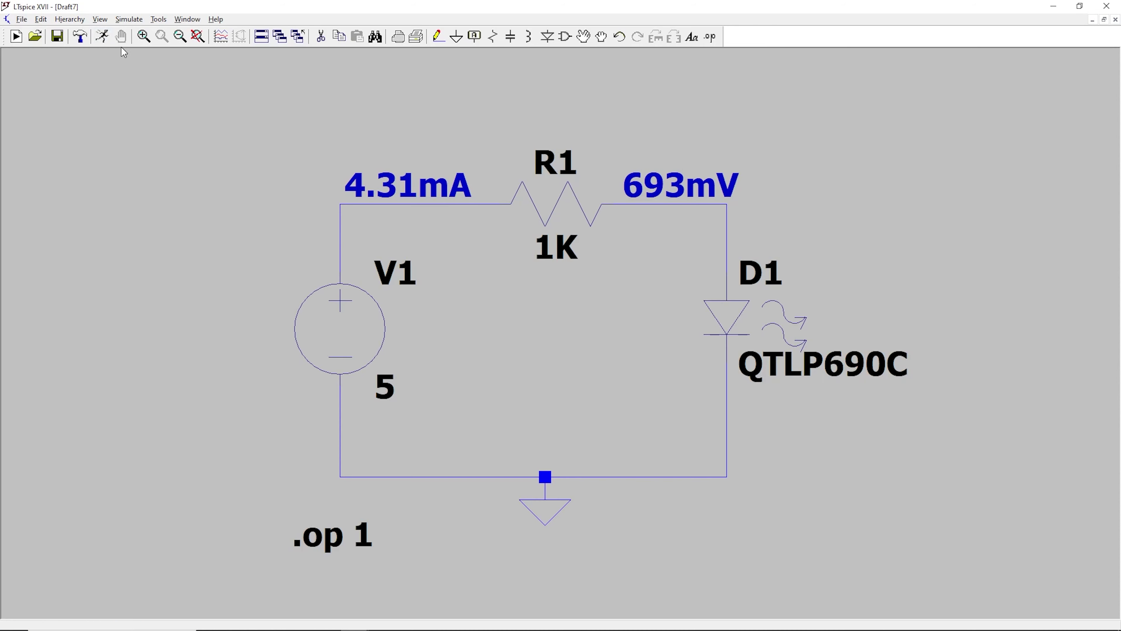
{"action": "left_click", "coordinate": [102, 36]}
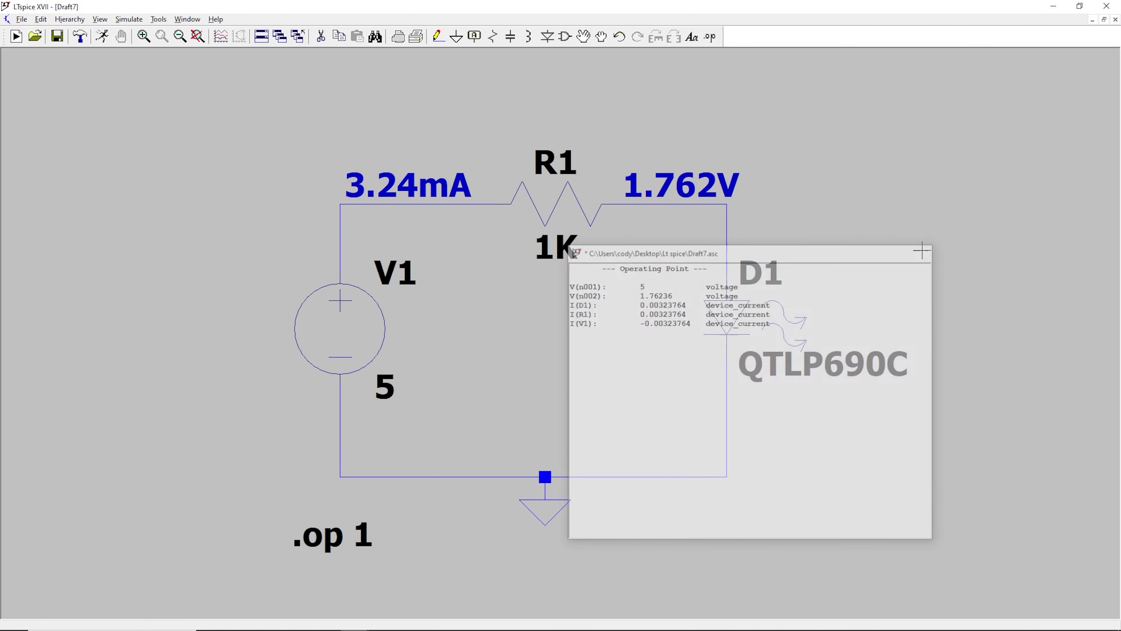
{"action": "left_click", "coordinate": [921, 251]}
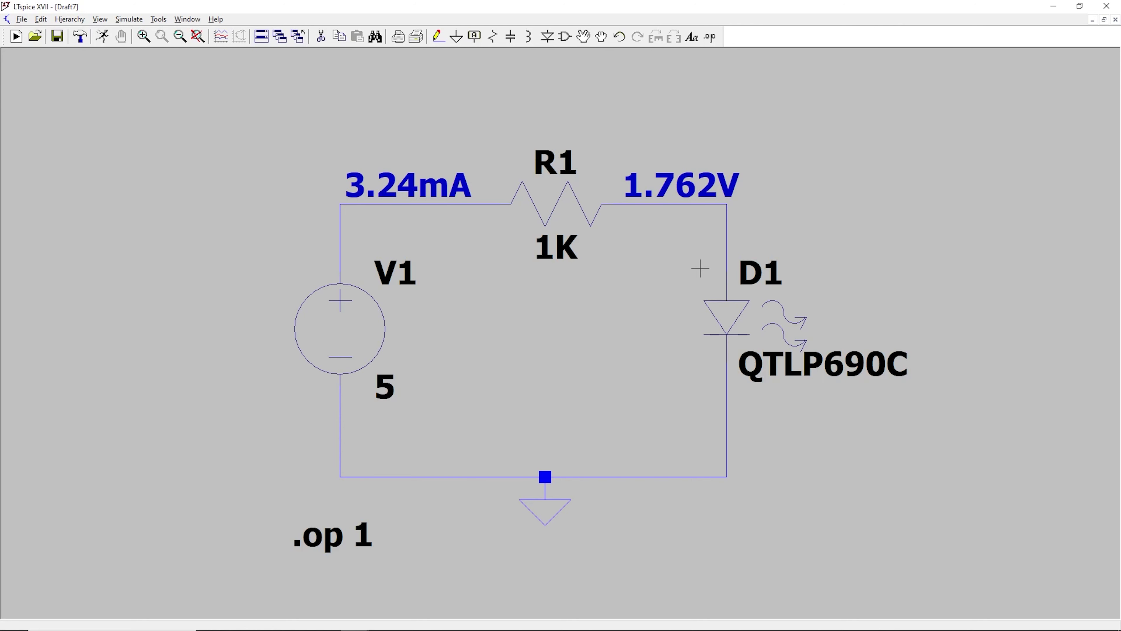
Place D1's library model below the circuit as the SPICE directive ".model QTLP690C D(Is=1e-22 Rs=6 N=1.5 Cjo=50p Xti=100 Iave=160m Vpk=5 mfg=Fairchild type=LED)"
{"action": "right_click", "coordinate": [725, 315]}
{"action": "left_click", "coordinate": [606, 295]}
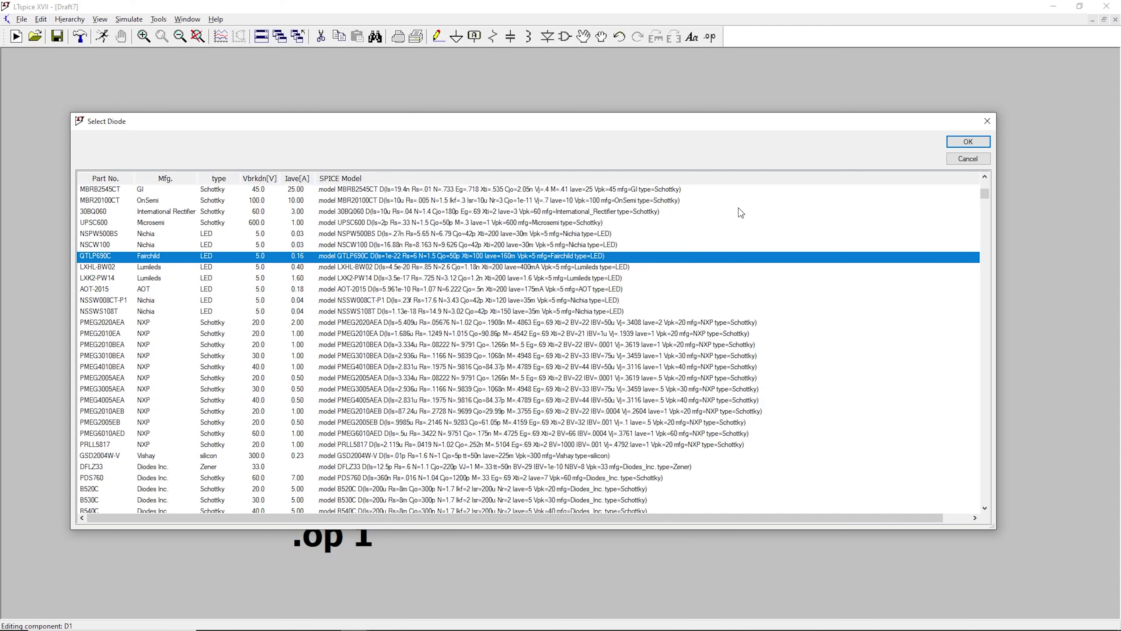
{"action": "left_click", "coordinate": [968, 141]}
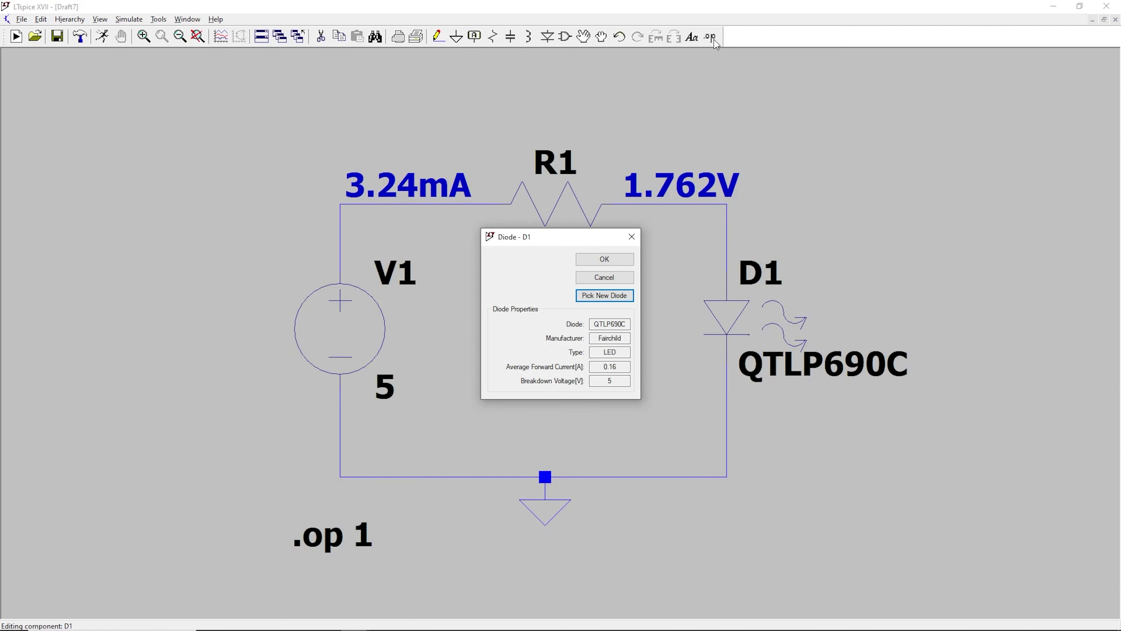
{"action": "key", "text": "Escape"}
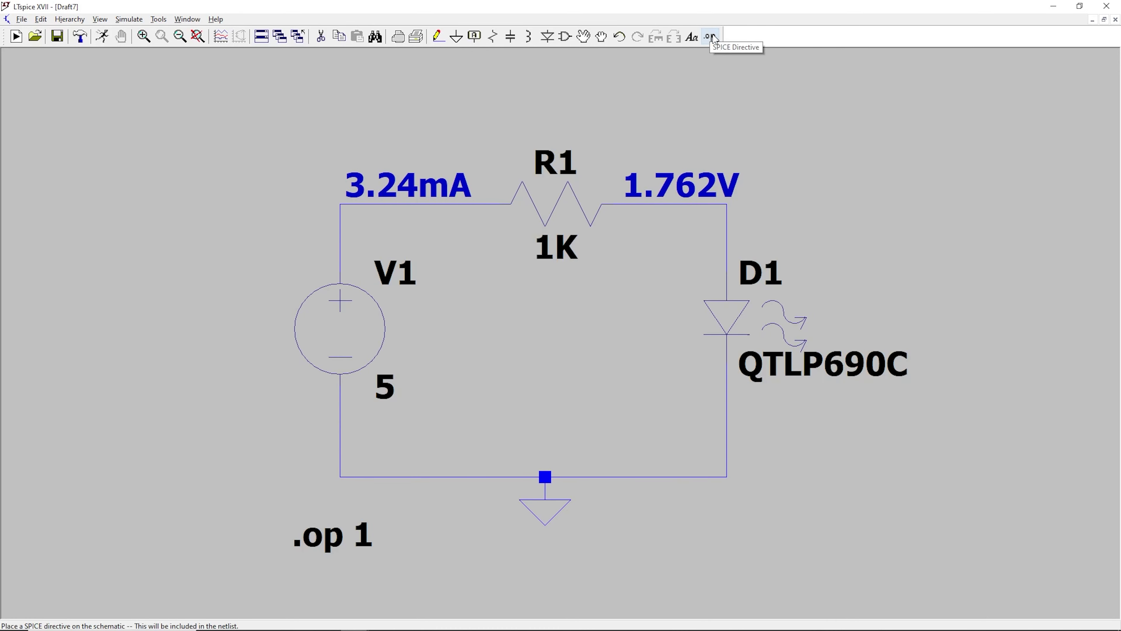
{"action": "left_click", "coordinate": [711, 38]}
{"action": "type", "text": "690C D(Is=1e-22 Rs=6 N=1.5 Cjo=50p Xti=100 Iave=160m Vpk=5 mfg=Fairchild type=LED)"}
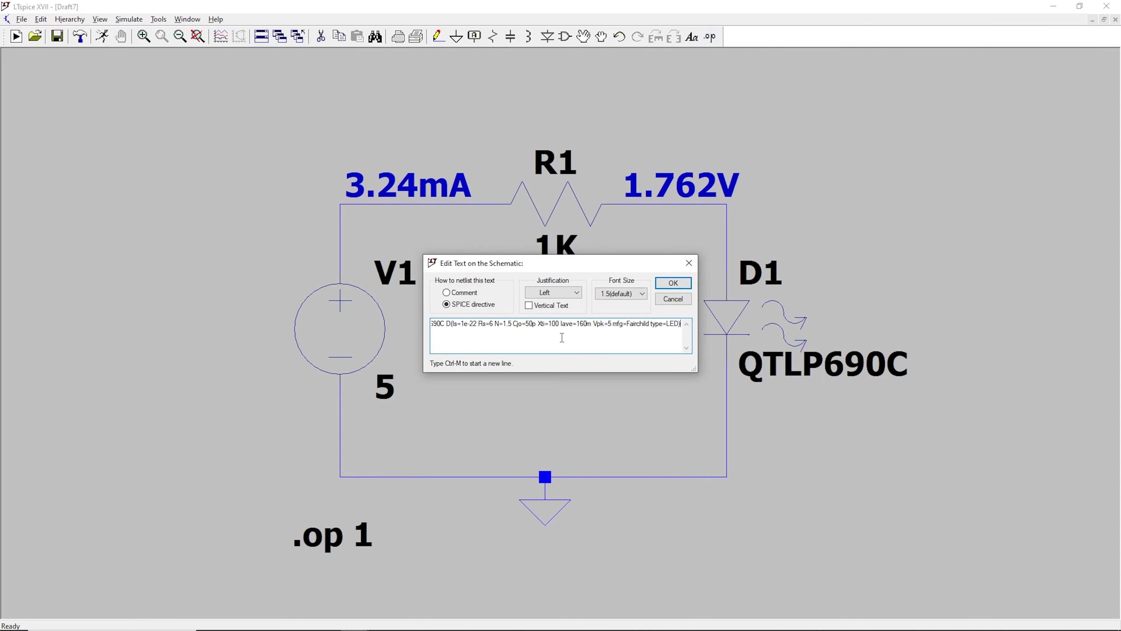
{"action": "left_click", "coordinate": [673, 282]}
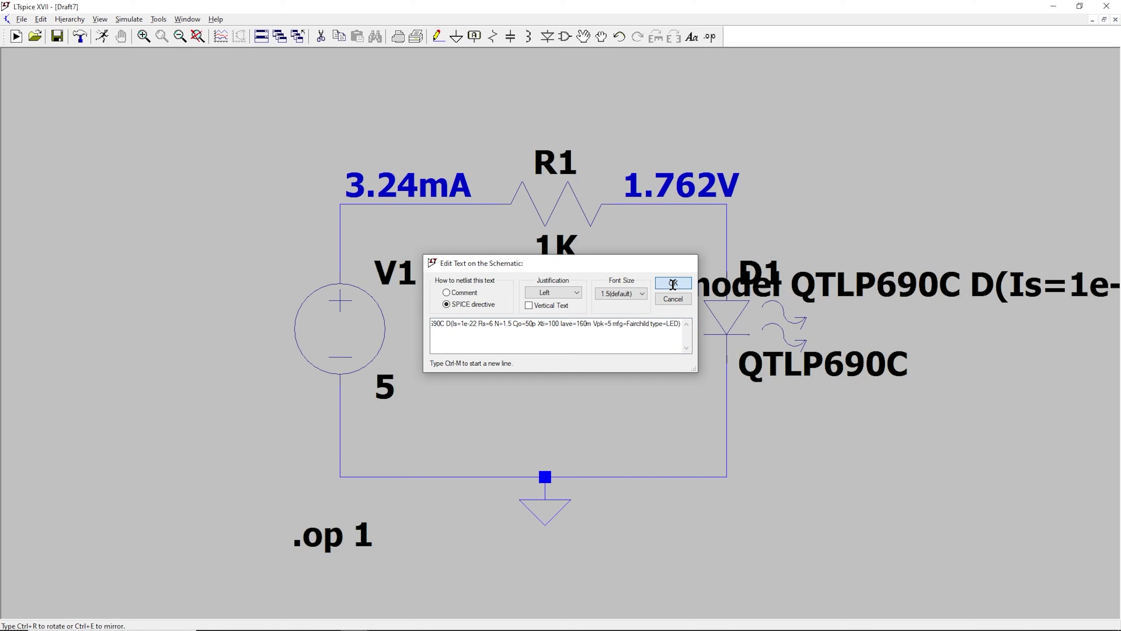
{"action": "scroll", "coordinate": [520, 399], "scroll_direction": "down", "scroll_amount": 2}
{"action": "left_click", "coordinate": [325, 497]}
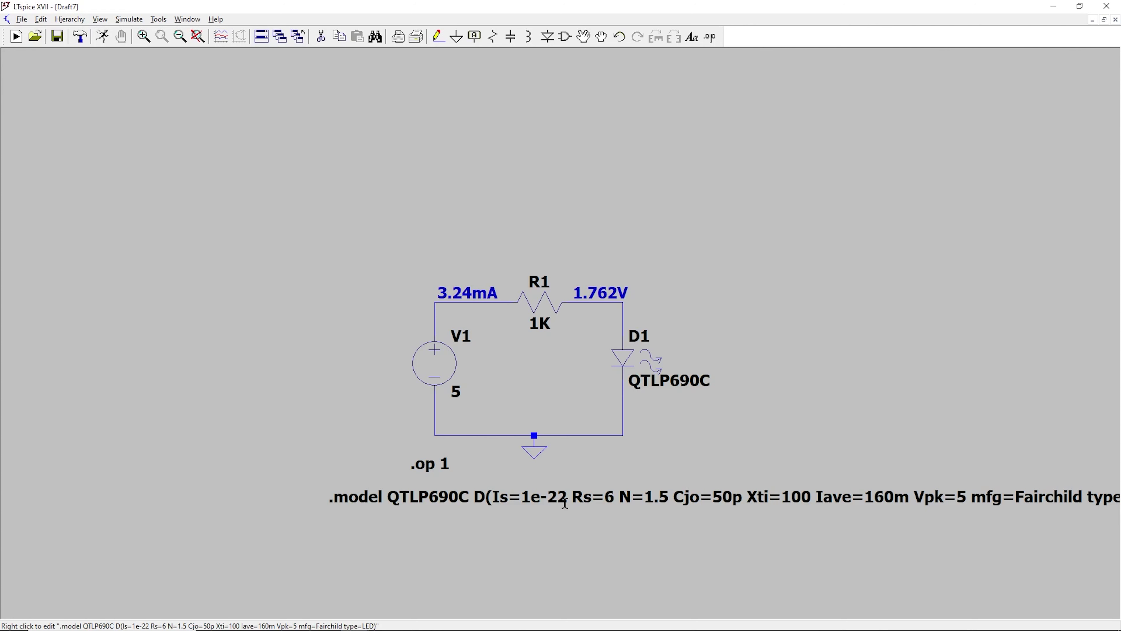
{"action": "key", "text": "space"}
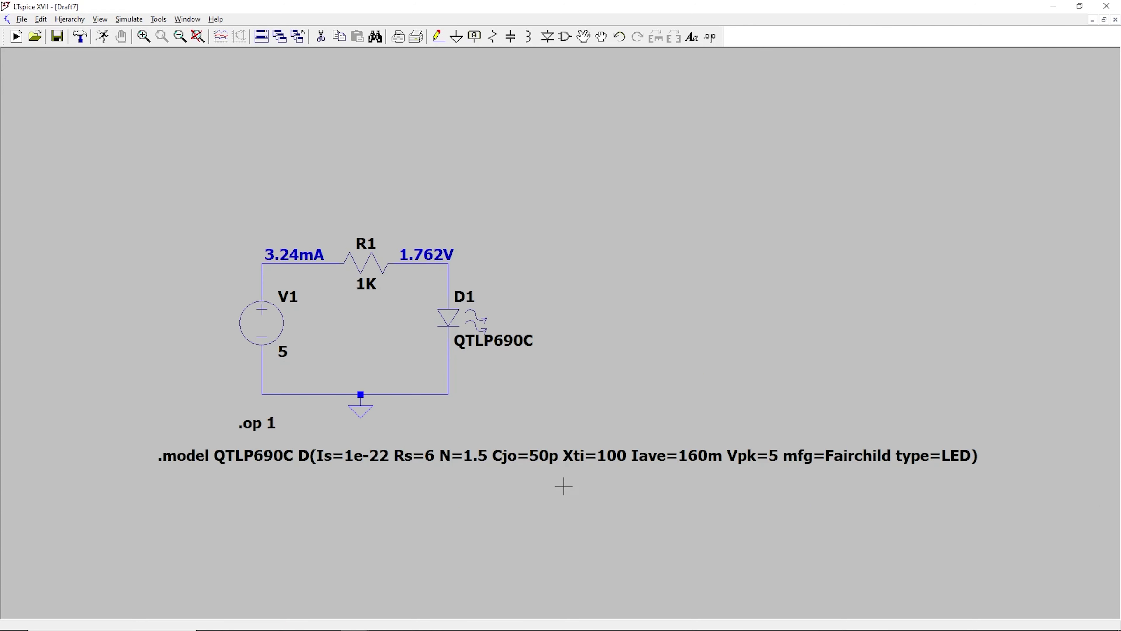
Place a comment beside the LED explaining the model parameters, from "Three important LED parameters" to "Type Type of diode"
{"action": "left_click", "coordinate": [692, 37]}
{"action": "type", "text": "Three important LED parameters Is Saturation current Rs Series resistance N Emission coefficient  Very little effect on model Xti Saturation current temperature exponent Cjo Zero-bias p-n capacitance  Do not change the model Iave Average current rating Vpk Peak voltage rating Mfg Manufacturer Type Type of diode"}
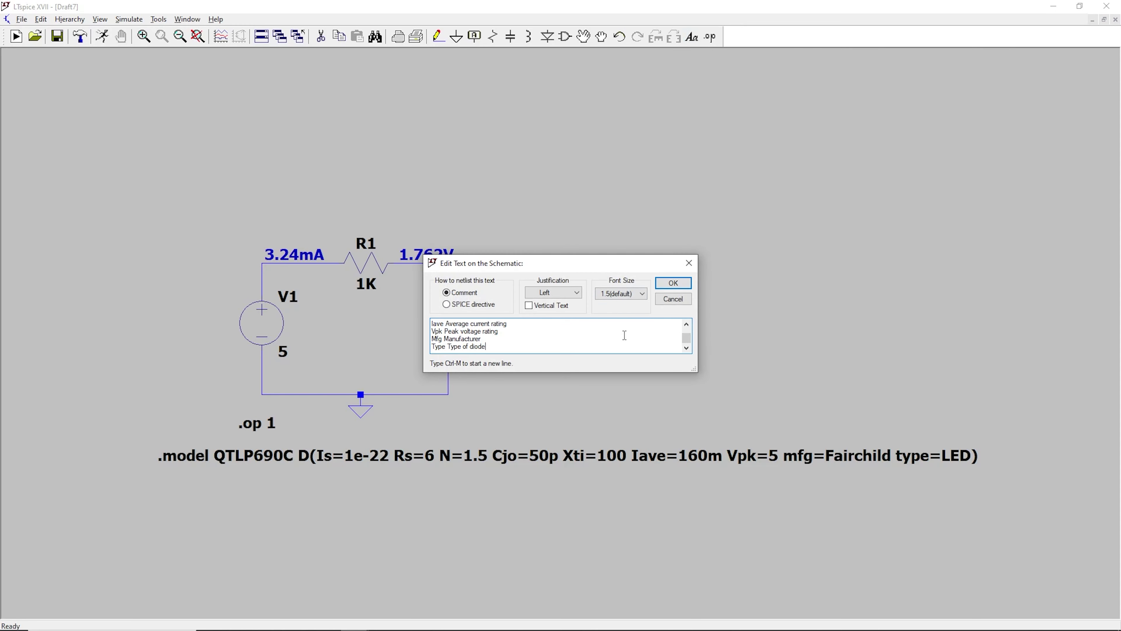
{"action": "left_click", "coordinate": [673, 282]}
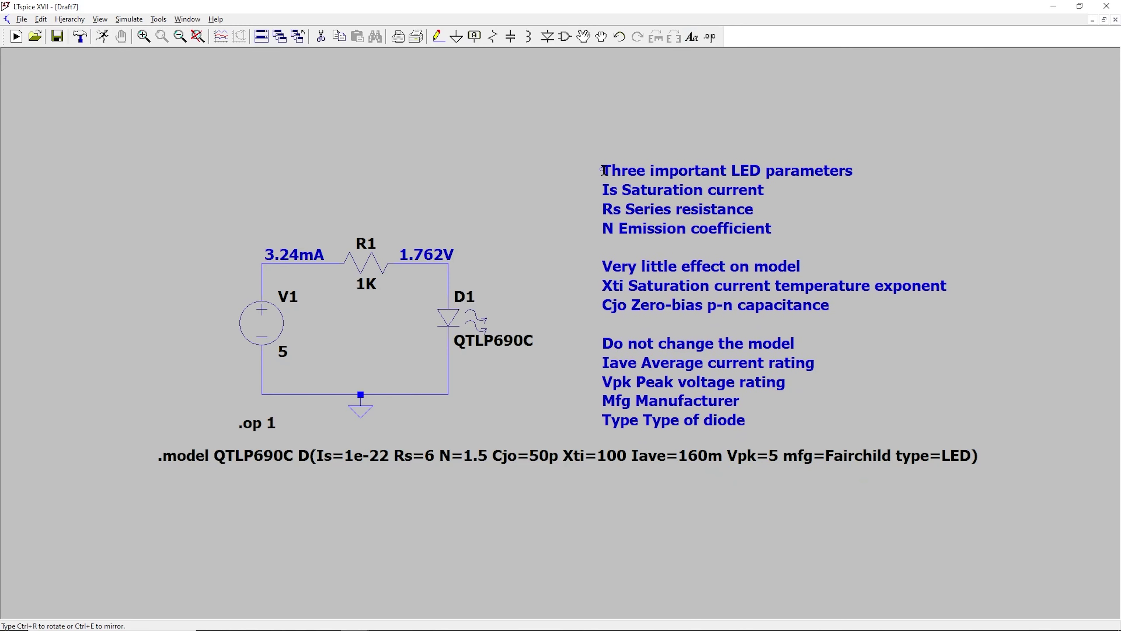
{"action": "left_click", "coordinate": [591, 165]}
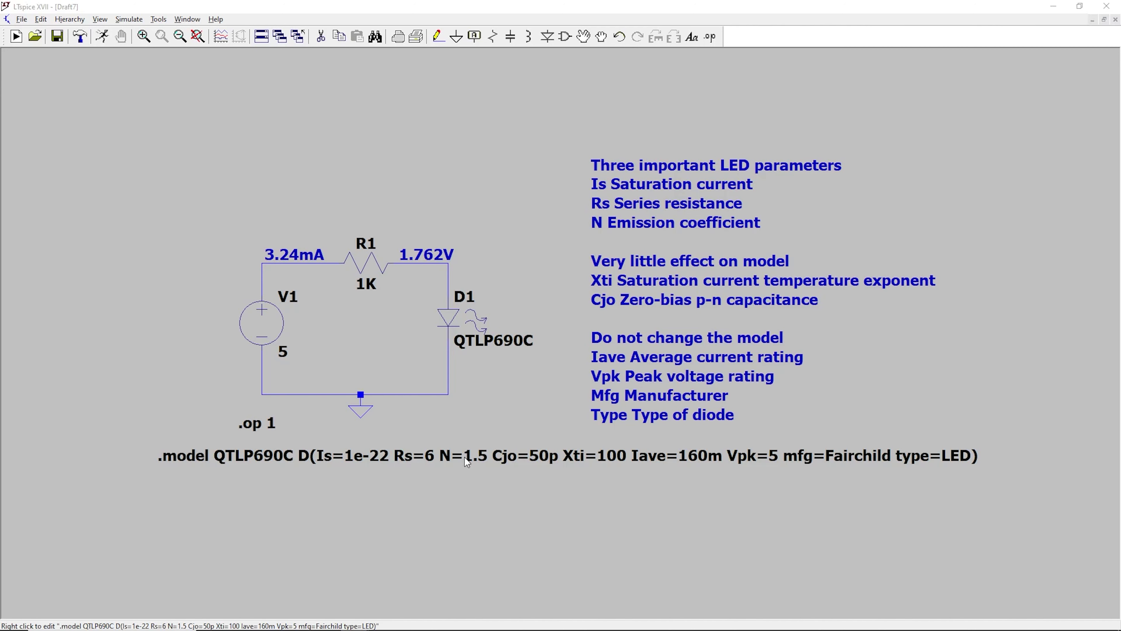
Remove the Cjo, Xti, Iave, Vpk and mfg parameters from the QTLP690C model directive, keeping Is, Rs, N and type=LED
{"action": "right_click", "coordinate": [451, 456]}
{"action": "left_click", "coordinate": [553, 325]}
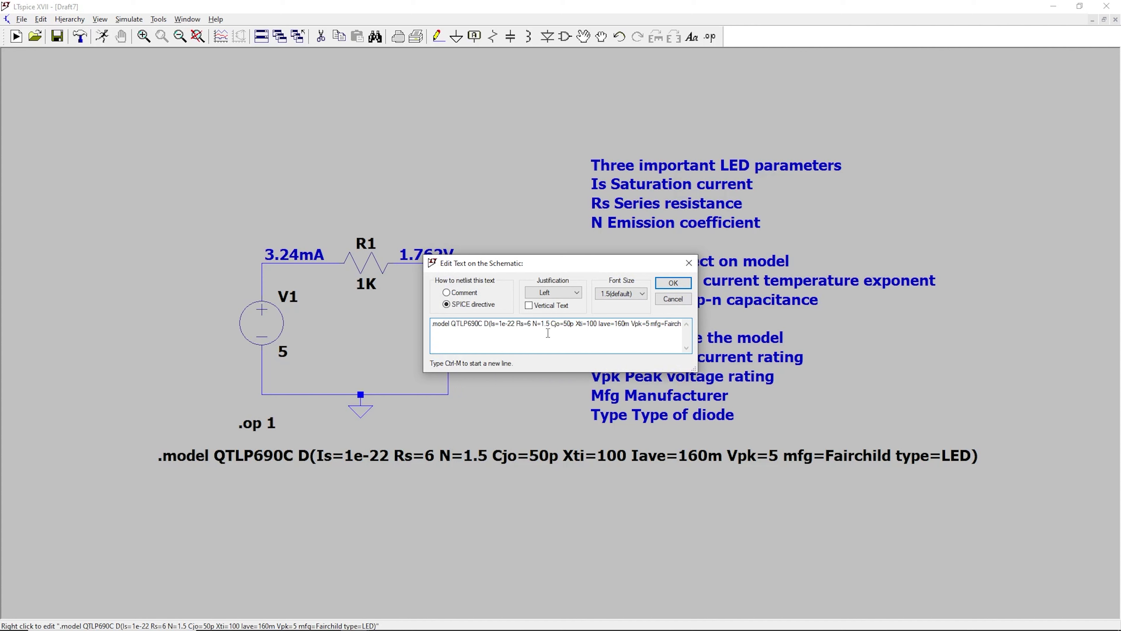
{"action": "left_click_drag", "start_coordinate": [551, 322], "coordinate": [648, 325]}
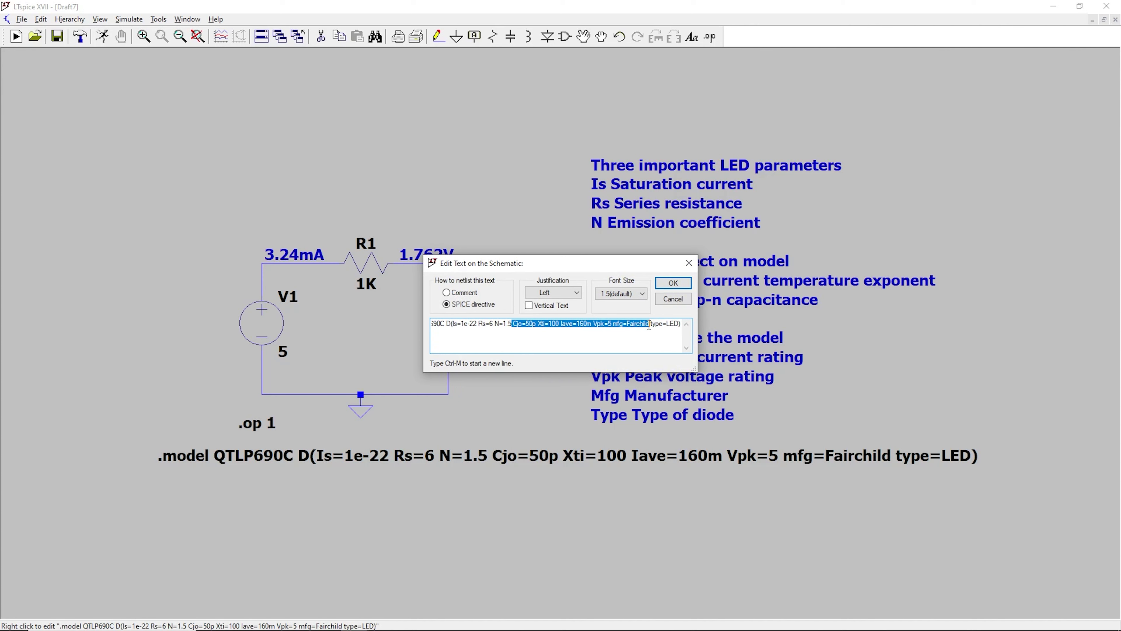
{"action": "key", "text": "Delete"}
{"action": "left_click", "coordinate": [673, 282]}
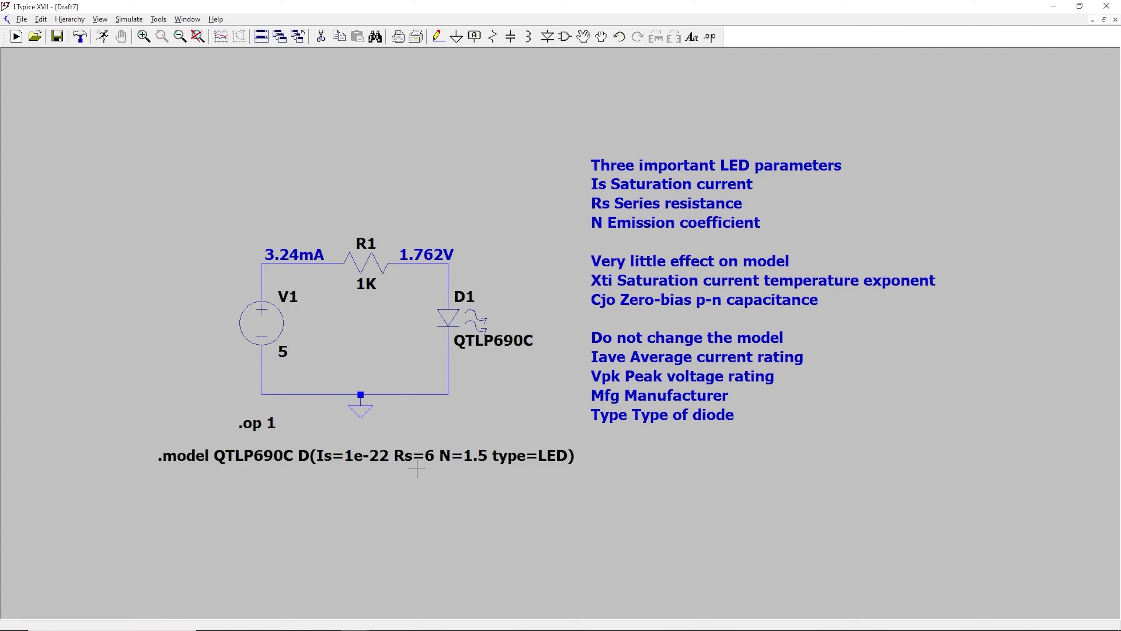
Rename the model in the SPICE directive below the circuit to yellow_LED
{"action": "right_click", "coordinate": [267, 457]}
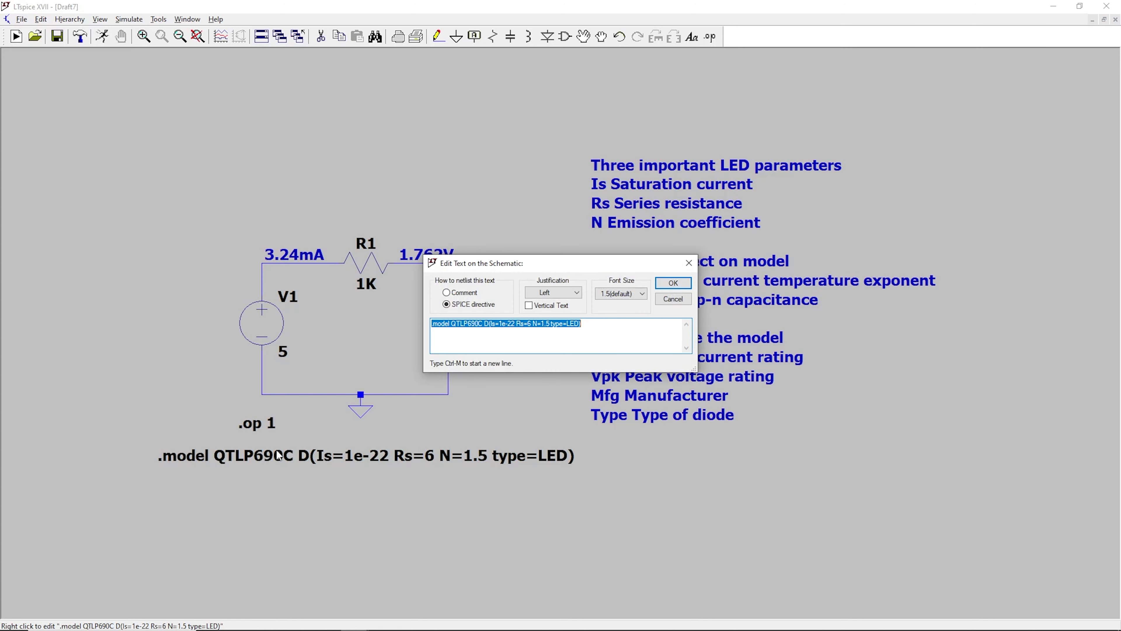
{"action": "left_click", "coordinate": [485, 325]}
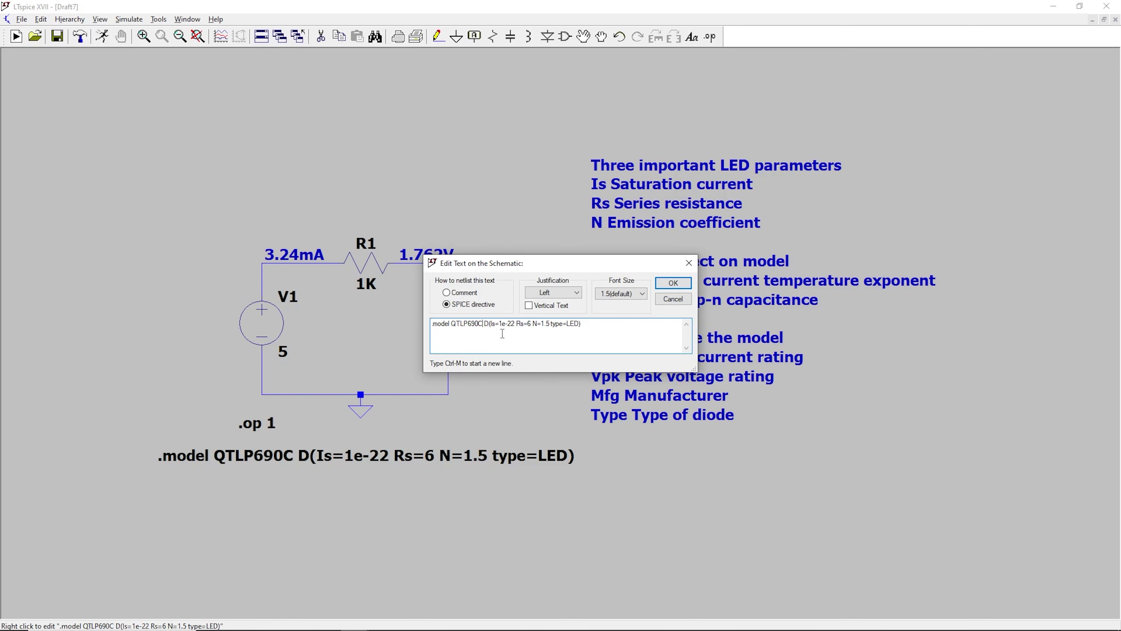
{"action": "key", "text": "BackSpace"}
{"action": "key", "text": "BackSpace"}
{"action": "key", "text": "BackSpace"}
{"action": "key", "text": "BackSpace"}
{"action": "key", "text": "BackSpace"}
{"action": "key", "text": "BackSpace"}
{"action": "key", "text": "BackSpace"}
{"action": "key", "text": "BackSpace"}
{"action": "key", "text": "BackSpace"}
{"action": "type", "text": "yellow_"}
{"action": "left_click_drag", "start_coordinate": [485, 323], "coordinate": [462, 327]}
{"action": "left_click", "coordinate": [672, 286]}
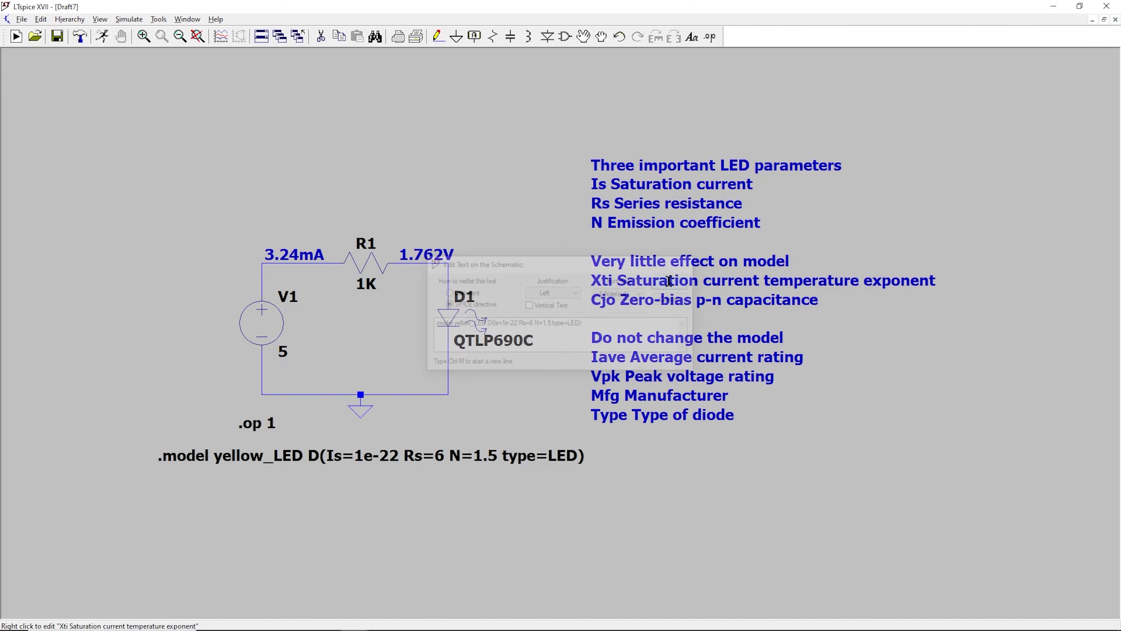
Set D1's value to yellow_LED
{"action": "right_click", "coordinate": [480, 340]}
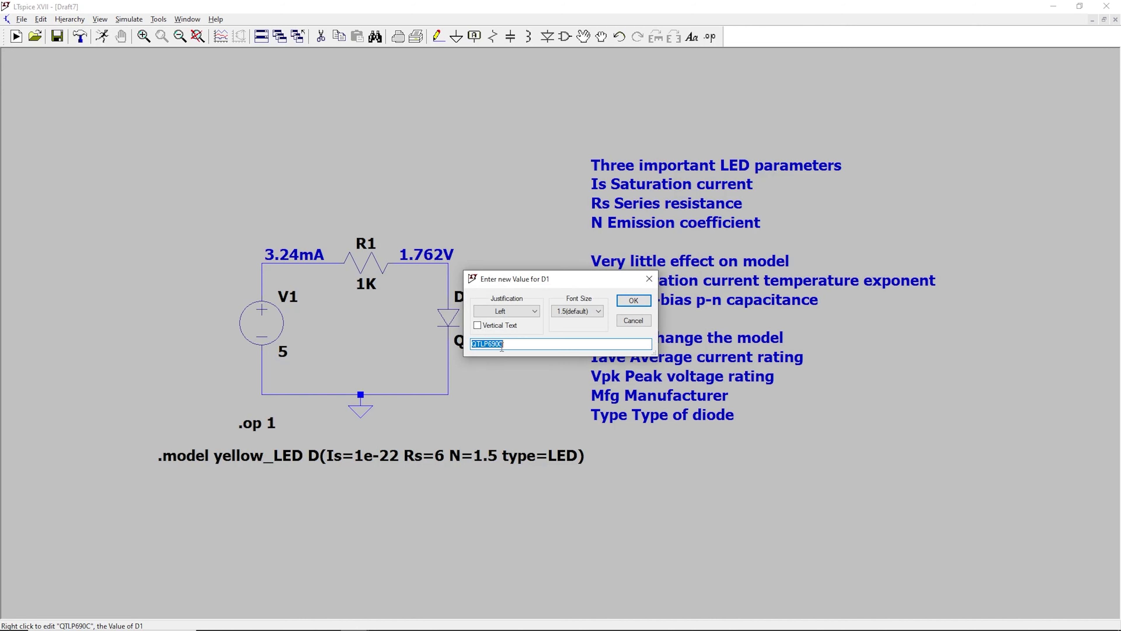
{"action": "type", "text": "yellow_LED"}
{"action": "left_click", "coordinate": [633, 300]}
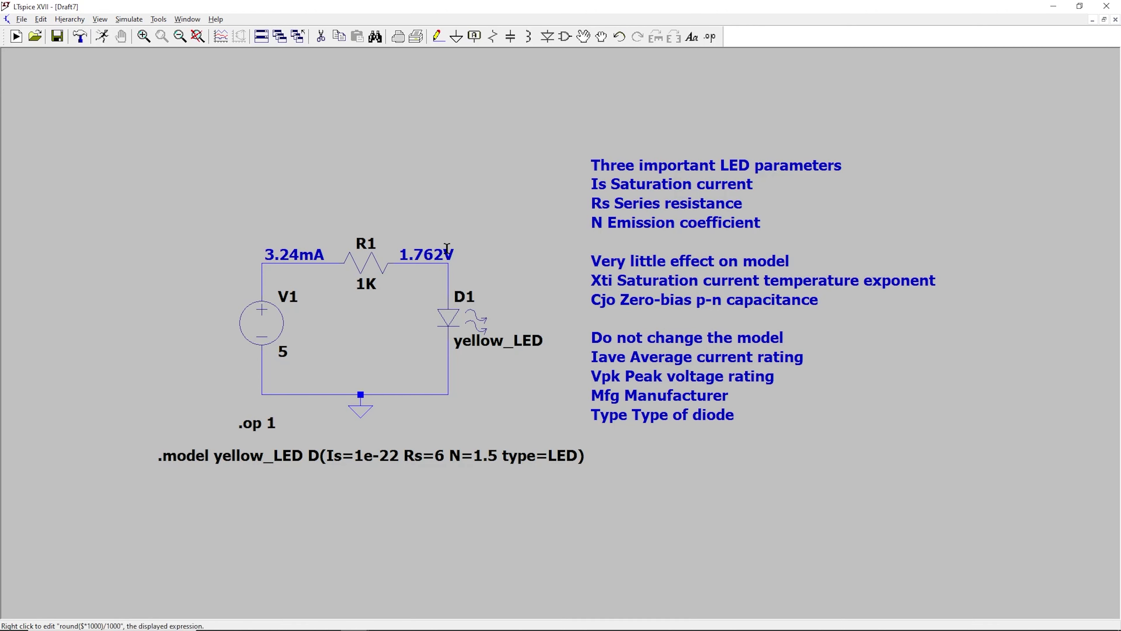
Set the yellow_LED model's saturation current Is to 1e-24, and rerun the operating point simulation, closing its results window
{"action": "right_click", "coordinate": [394, 461]}
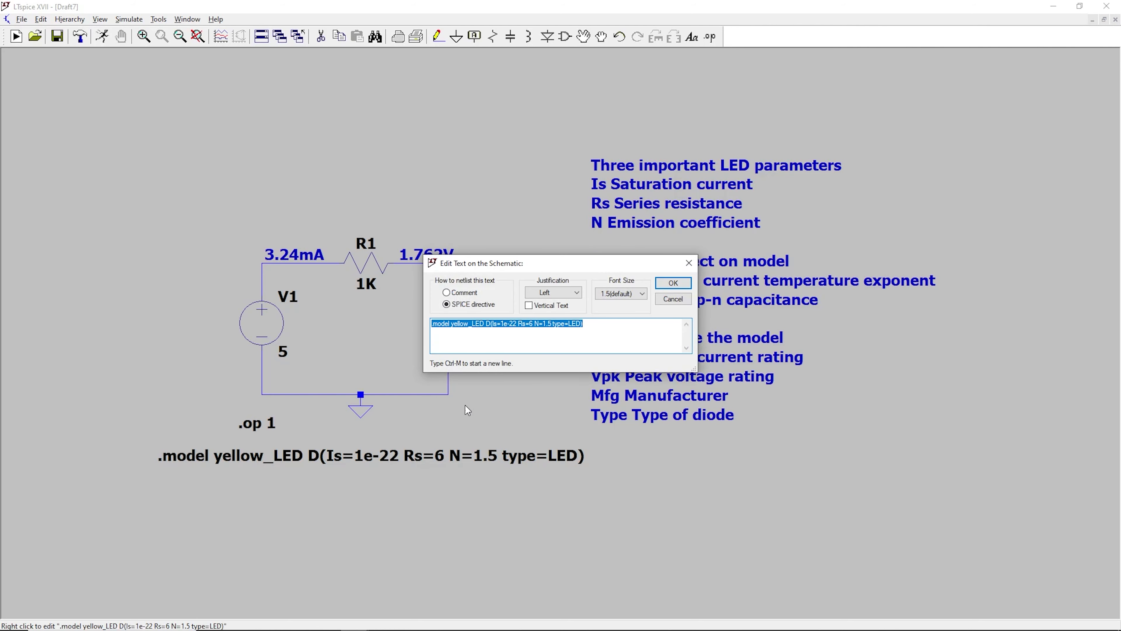
{"action": "left_click", "coordinate": [514, 324]}
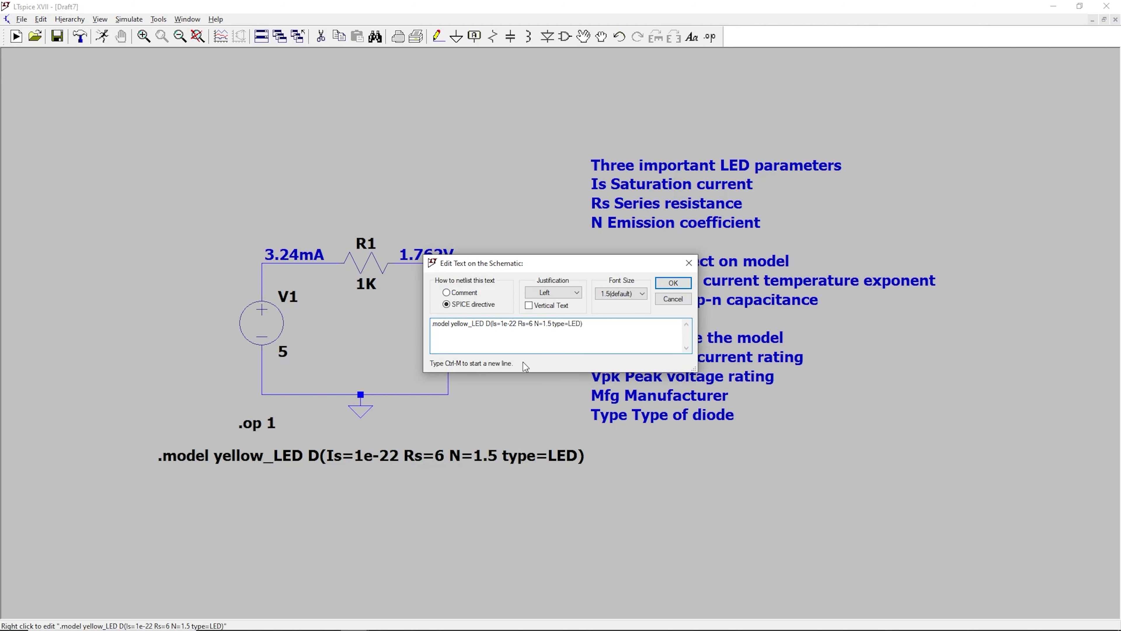
{"action": "key", "text": "BackSpace"}
{"action": "type", "text": "4"}
{"action": "left_click", "coordinate": [668, 287]}
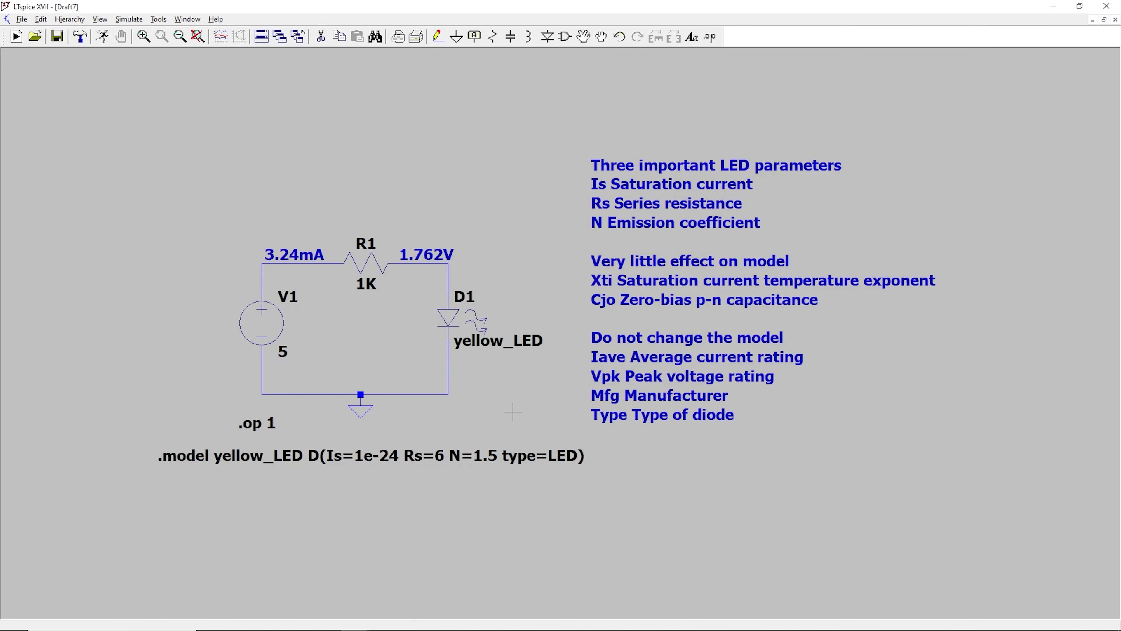
{"action": "left_click", "coordinate": [103, 40]}
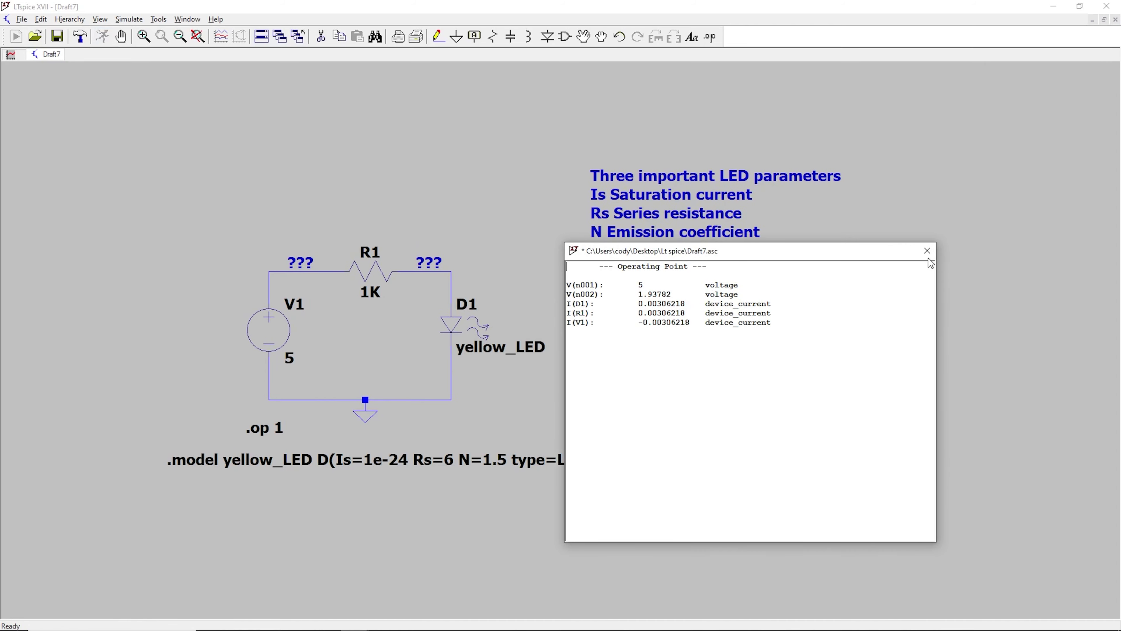
{"action": "left_click", "coordinate": [927, 251]}
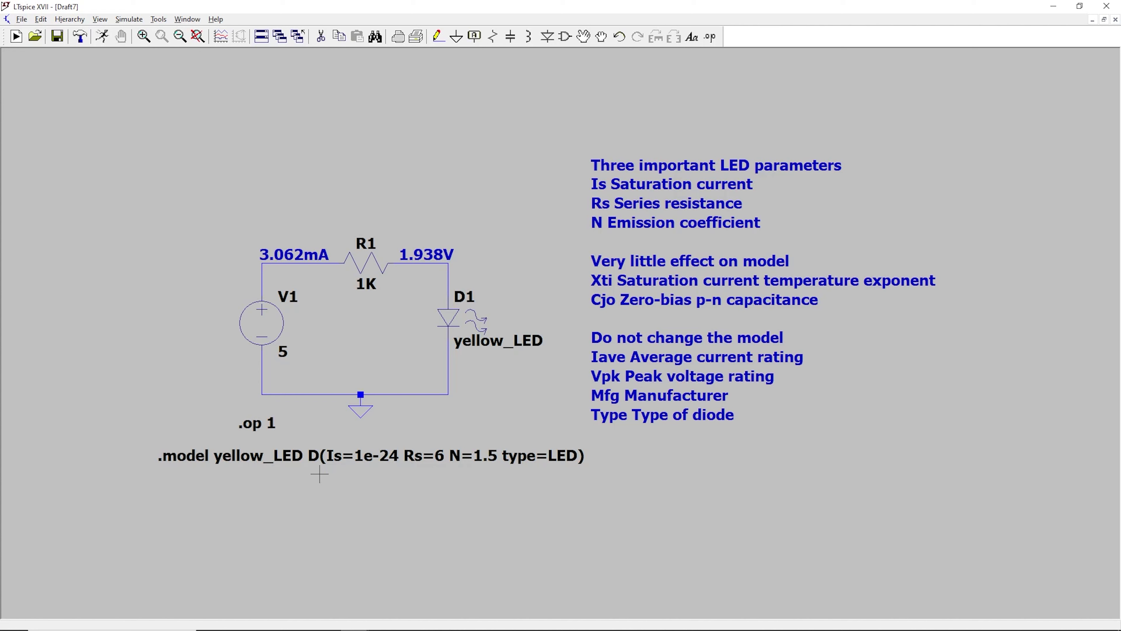
Select the entire text of the yellow_LED model directive in its editor, and close the editor
{"action": "right_click", "coordinate": [318, 455]}
{"action": "left_click", "coordinate": [504, 323]}
{"action": "double_click", "coordinate": [503, 324]}
{"action": "left_click_drag", "start_coordinate": [578, 324], "coordinate": [420, 331]}
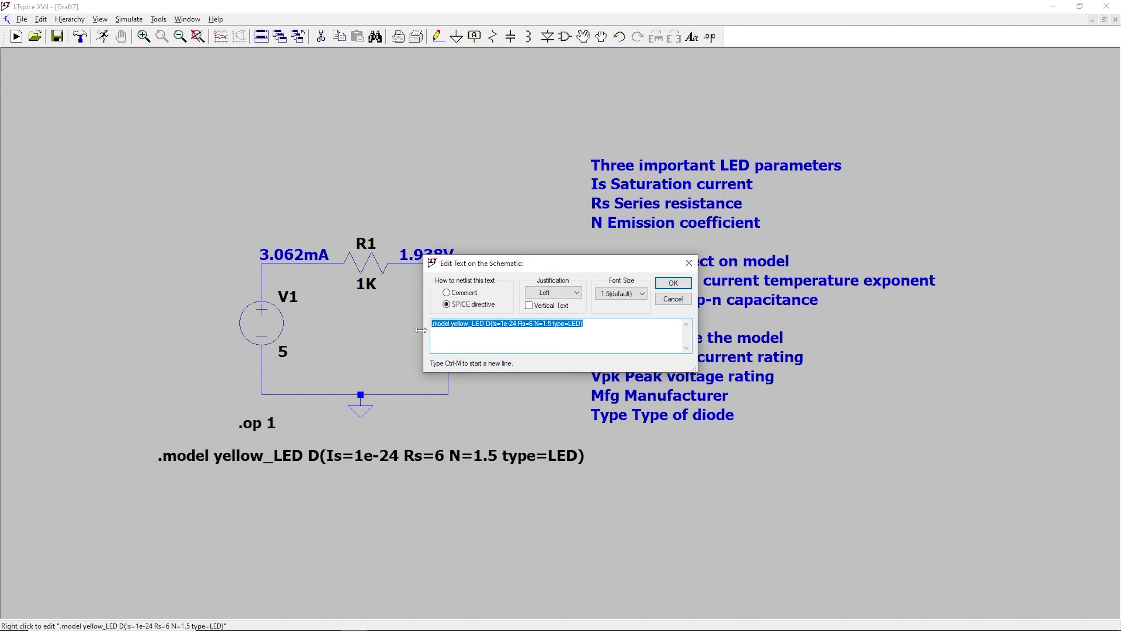
{"action": "left_click", "coordinate": [673, 283]}
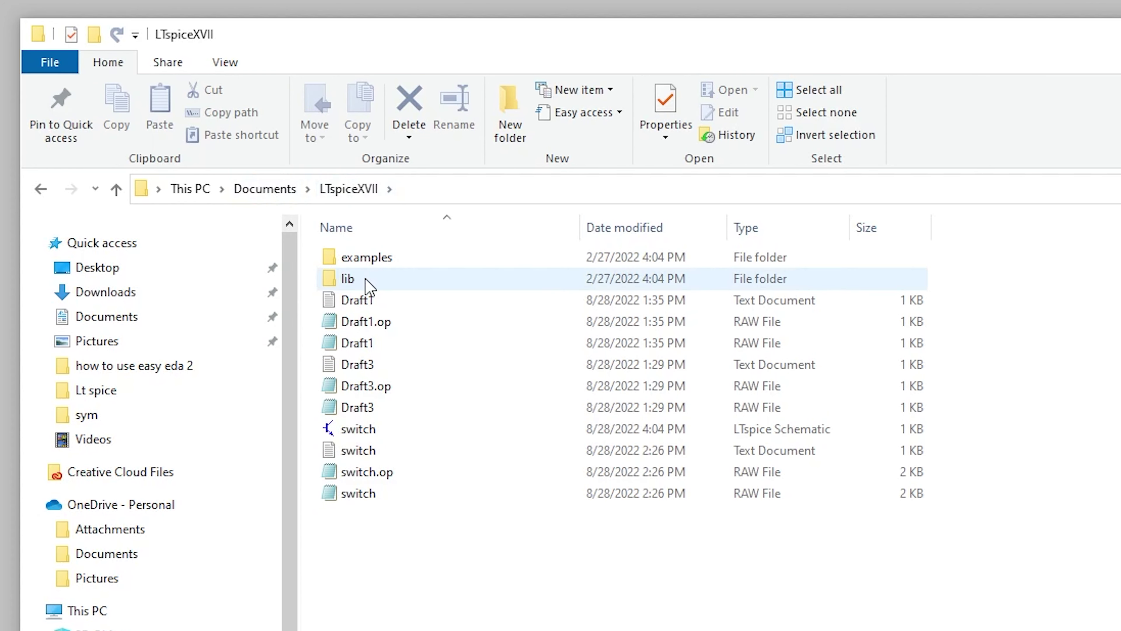
In File Explorer, go to LTspiceXVII\lib\cmp and open the diode library standard.dio in Notepad++
{"action": "double_click", "coordinate": [348, 278]}
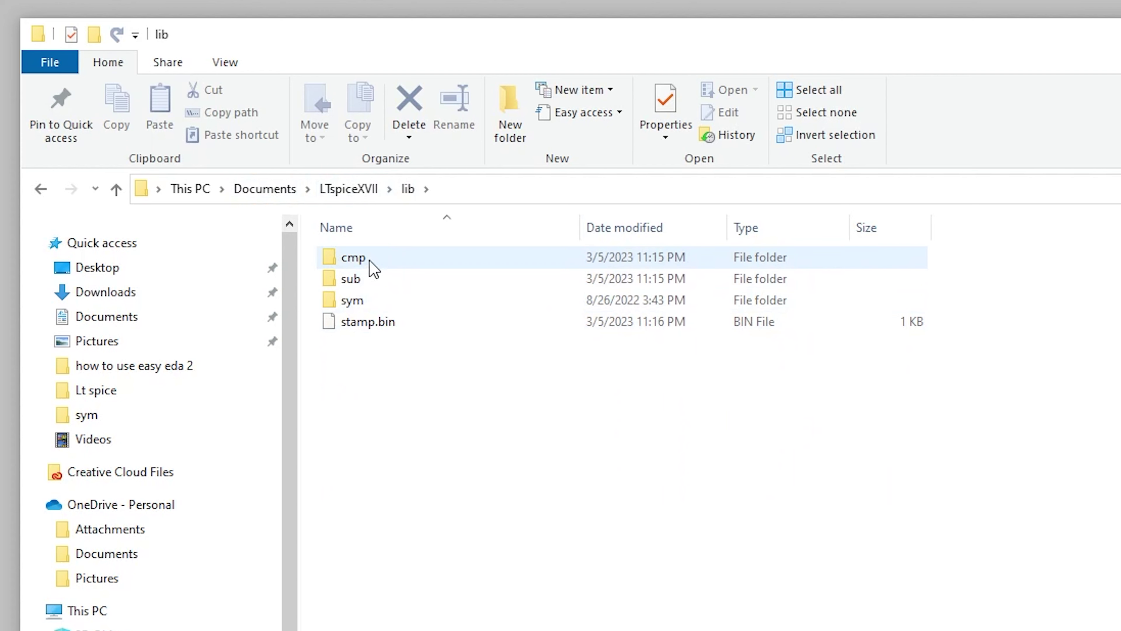
{"action": "double_click", "coordinate": [319, 216]}
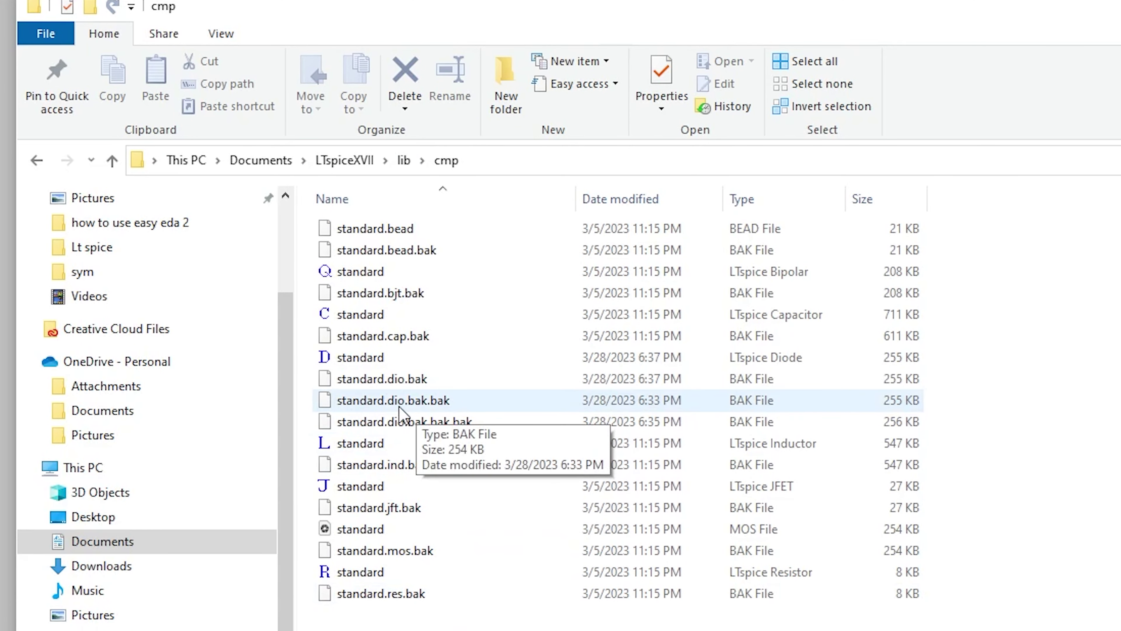
{"action": "right_click", "coordinate": [376, 361]}
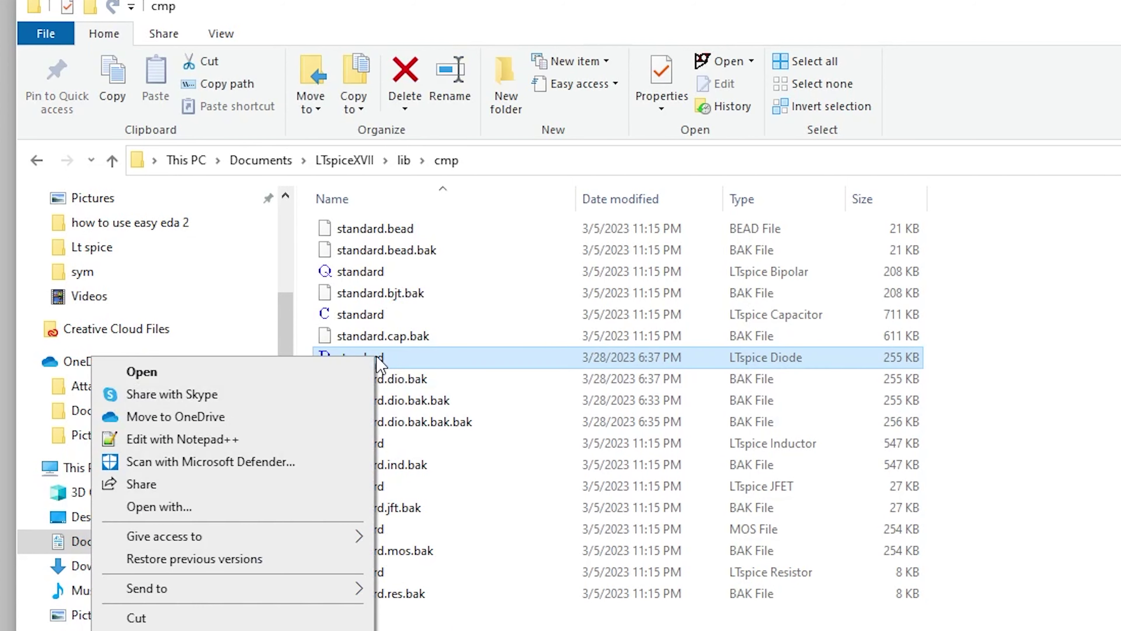
{"action": "left_click", "coordinate": [309, 437]}
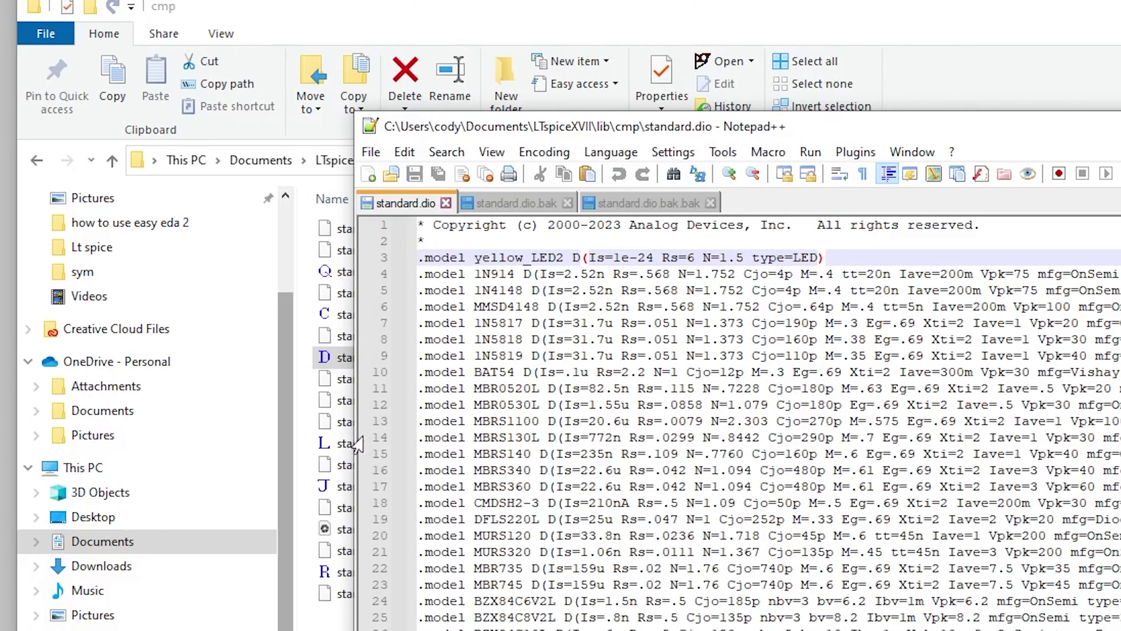
Examine the yellow_LED2 model line near the start of standard.dio, comparing it with the diode entries below
{"action": "left_click", "coordinate": [575, 424]}
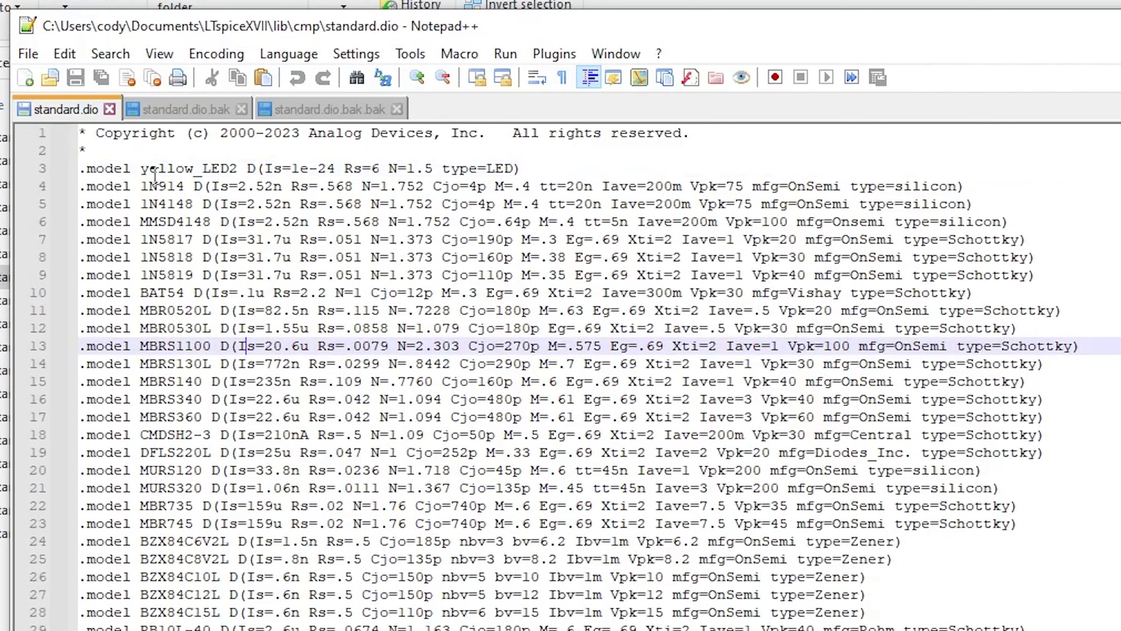
{"action": "left_click_drag", "start_coordinate": [79, 169], "coordinate": [177, 169]}
{"action": "left_click", "coordinate": [181, 184]}
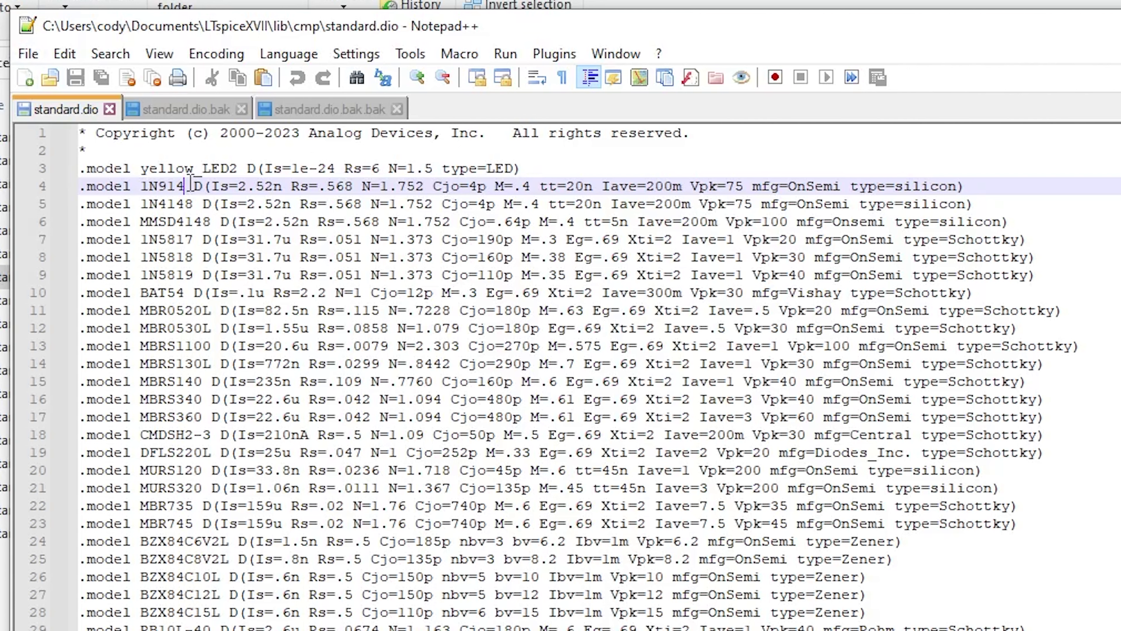
{"action": "left_click_drag", "start_coordinate": [82, 168], "coordinate": [370, 184]}
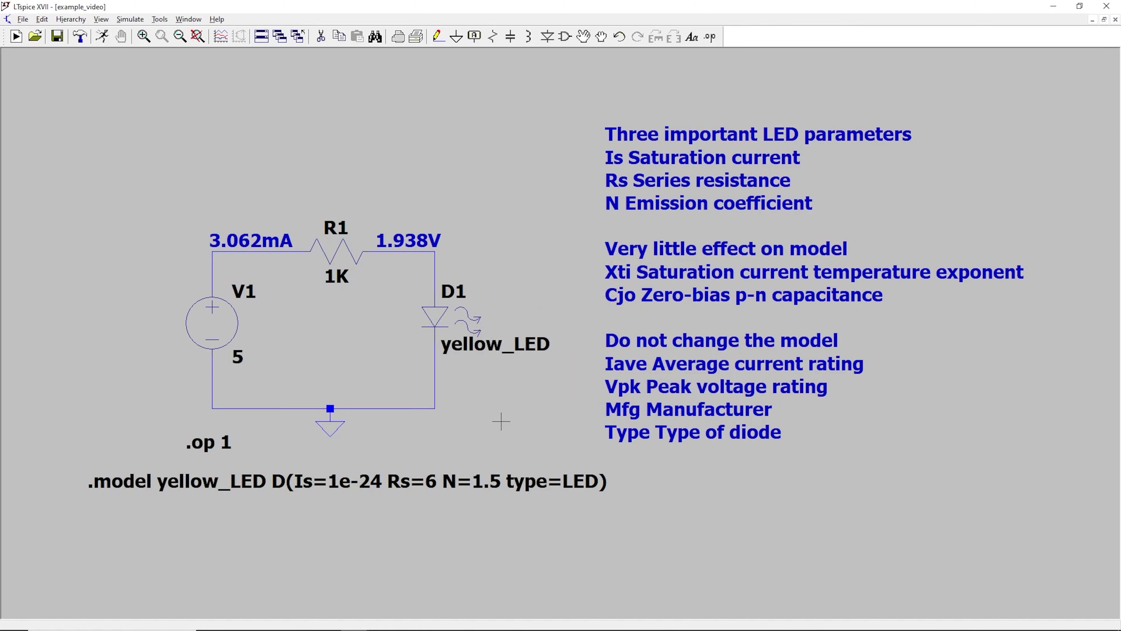
Back in LTspice, open the diode model list for D1 and enlarge it to examine the yellow_LED2 entry
{"action": "right_click", "coordinate": [459, 327]}
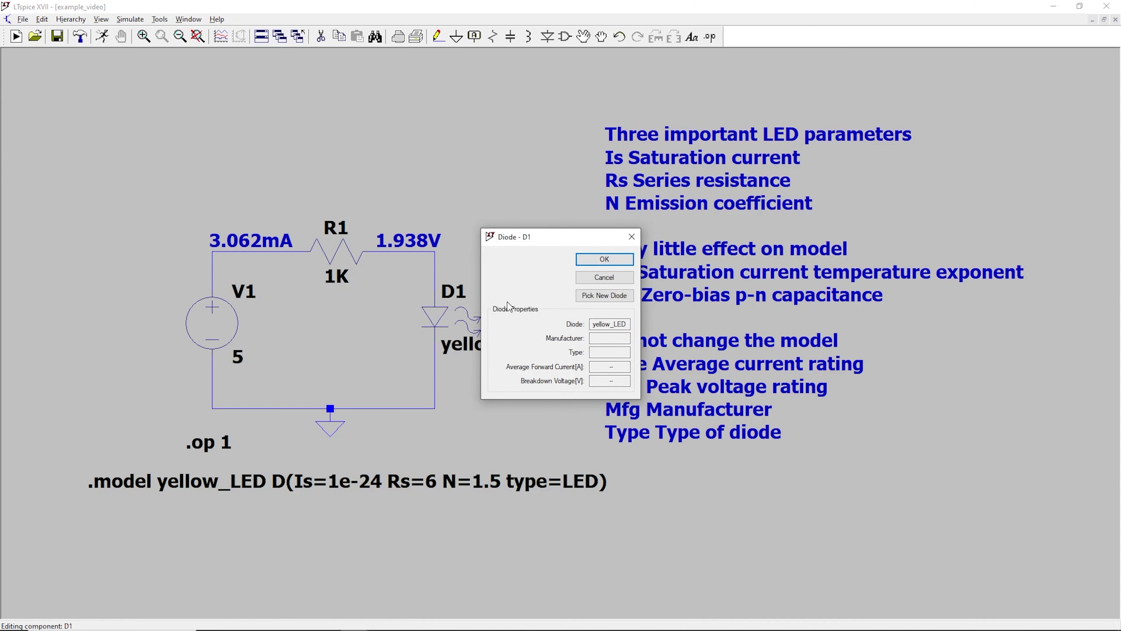
{"action": "left_click", "coordinate": [594, 299]}
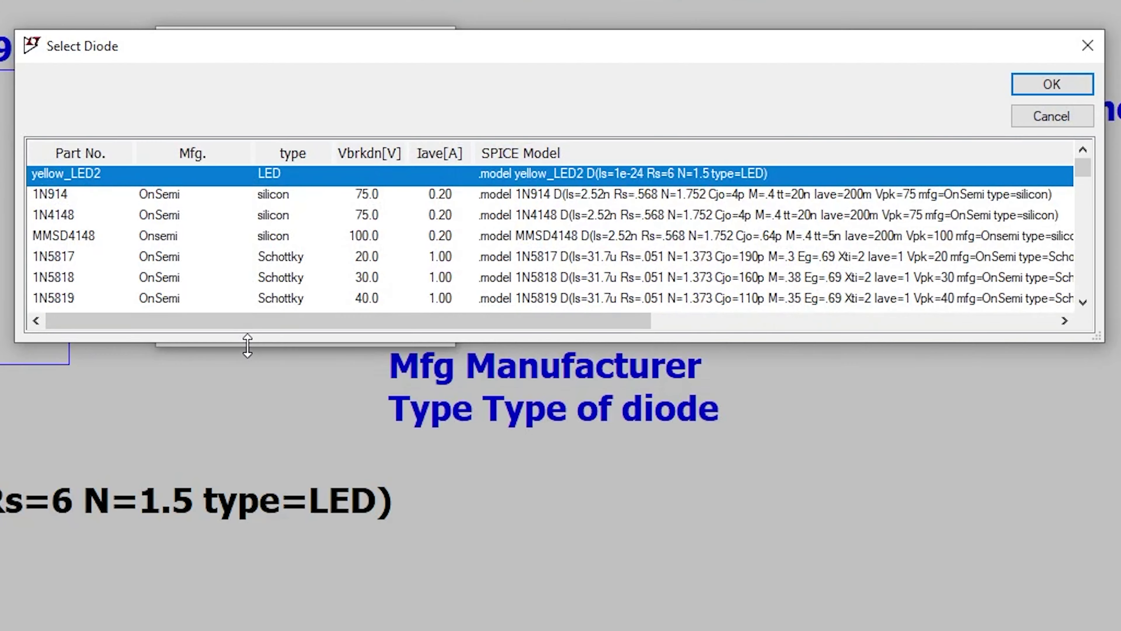
{"action": "left_click_drag", "start_coordinate": [530, 397], "coordinate": [524, 498]}
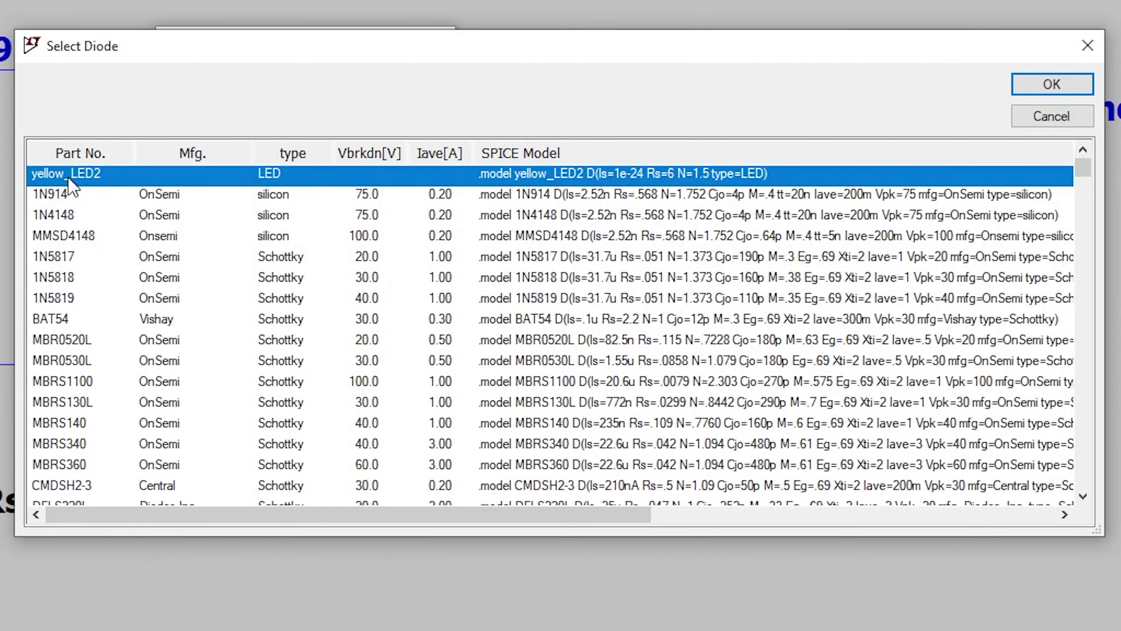
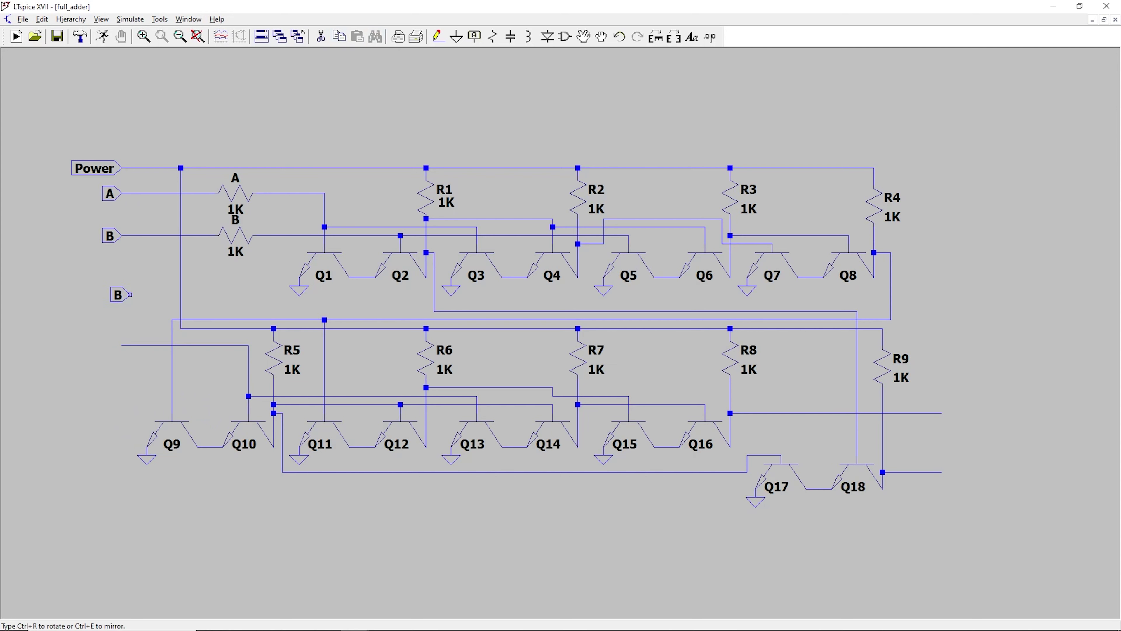
Place the copied B input port on the open wire leading to Q10's base, and rename it C_in
{"action": "left_click", "coordinate": [109, 345]}
{"action": "right_click", "coordinate": [109, 345]}
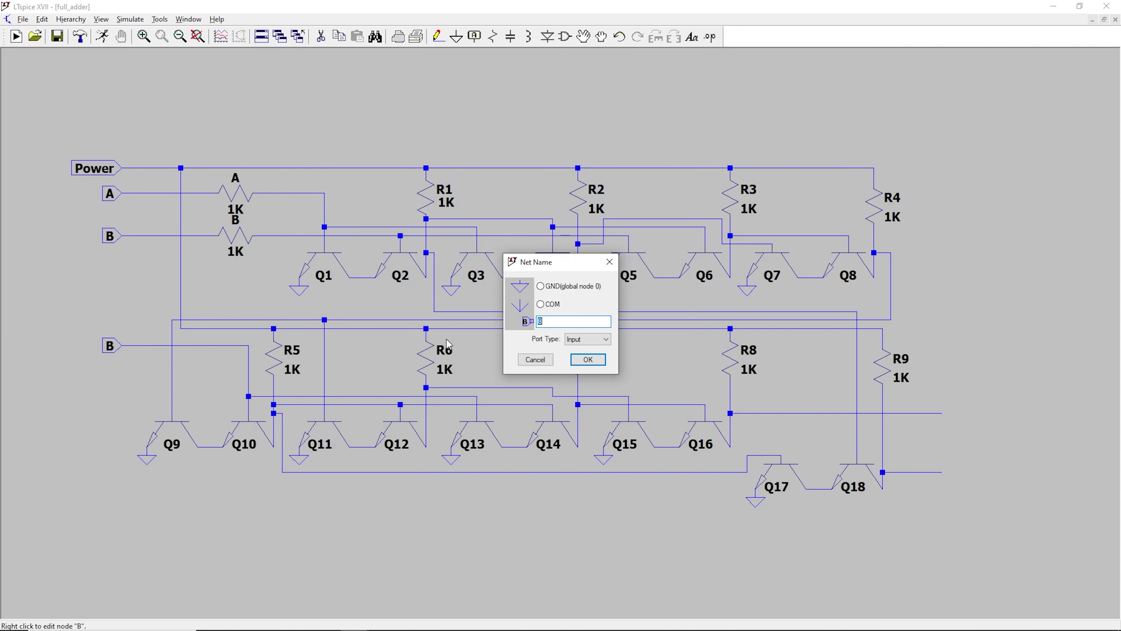
{"action": "type", "text": "C_in"}
{"action": "left_click", "coordinate": [600, 364]}
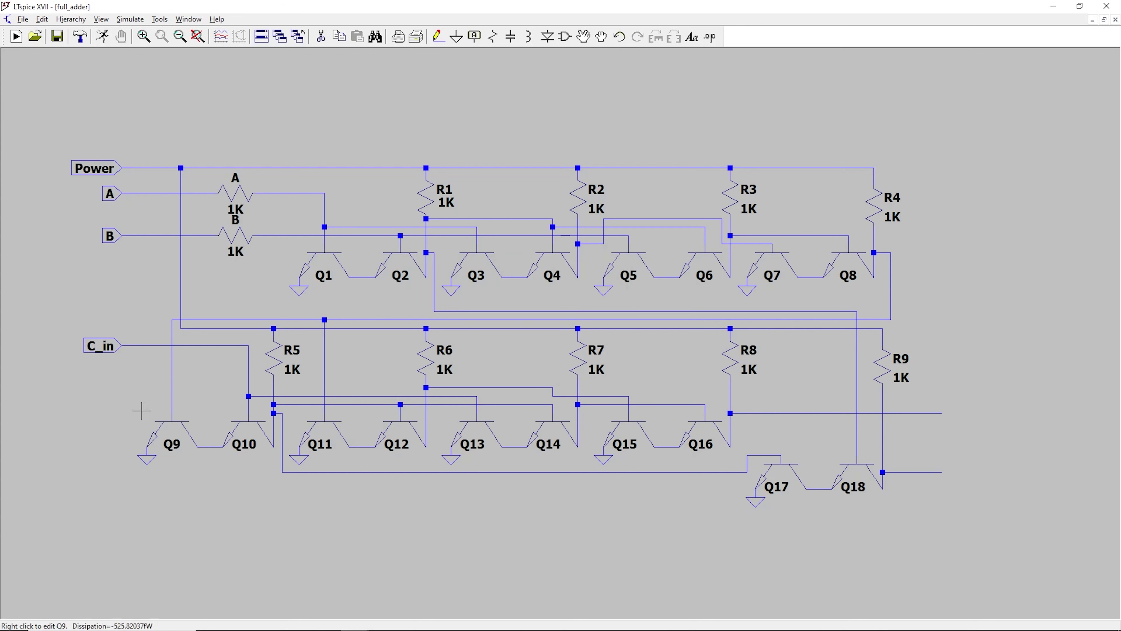
Place an output port named Sum at the open end of the wire from R8 and Q16
{"action": "left_click", "coordinate": [475, 36]}
{"action": "left_click", "coordinate": [588, 339]}
{"action": "left_click", "coordinate": [585, 362]}
{"action": "left_click", "coordinate": [577, 323]}
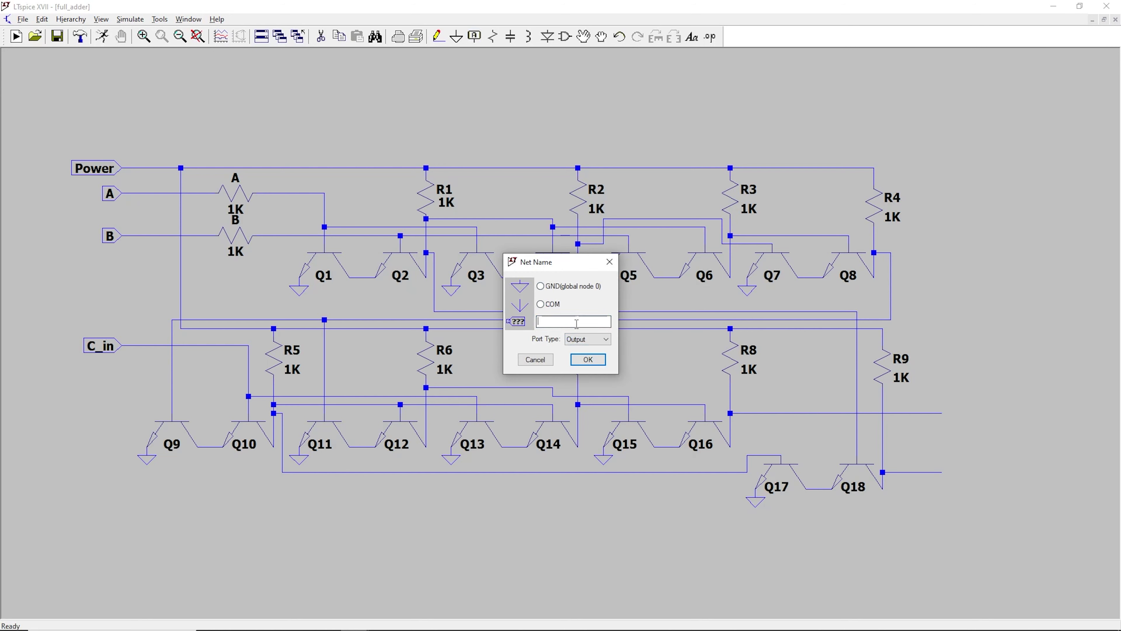
{"action": "type", "text": "Sum"}
{"action": "left_click", "coordinate": [599, 362]}
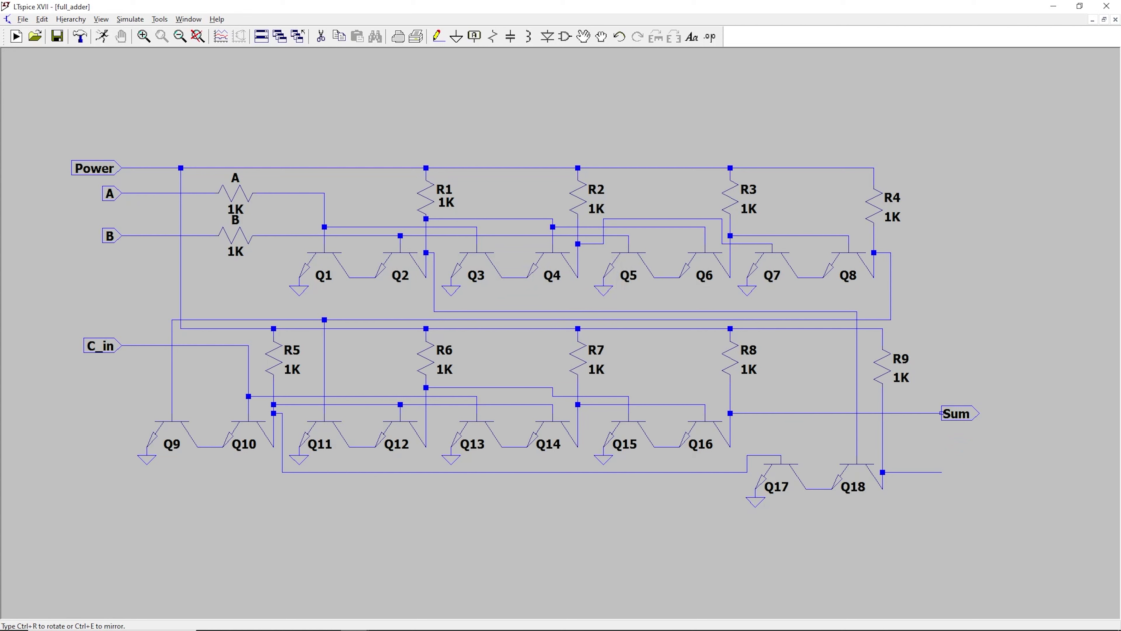
{"action": "left_click", "coordinate": [942, 413]}
{"action": "right_click", "coordinate": [946, 457]}
Copy the Sum port onto the open end of the wire from R9 and Q18, and rename the copy C_out
{"action": "left_click", "coordinate": [337, 38]}
{"action": "left_click", "coordinate": [966, 415]}
{"action": "left_click", "coordinate": [950, 472]}
{"action": "right_click", "coordinate": [959, 472]}
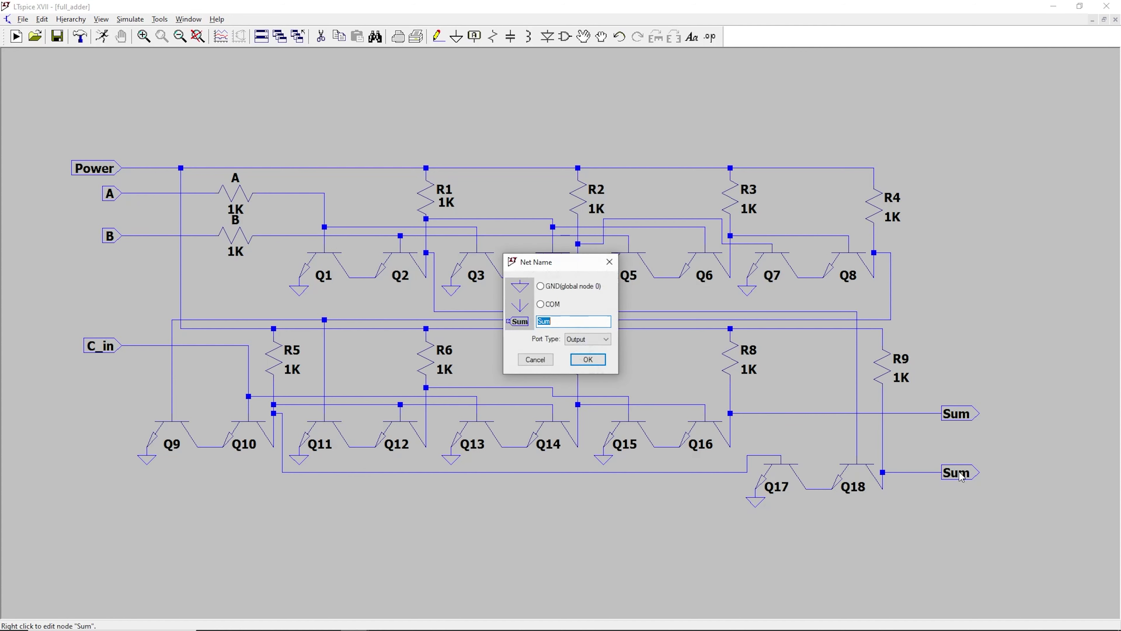
{"action": "key", "text": "BackSpace"}
{"action": "type", "text": "C_out"}
{"action": "key", "text": "Return"}
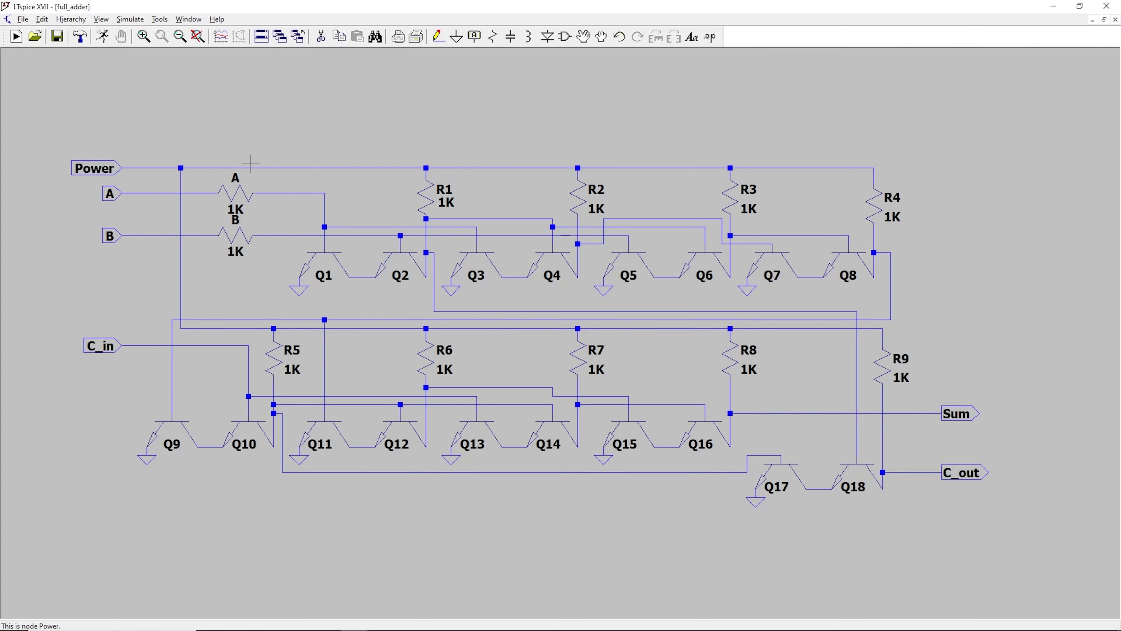
Automatically generate a symbol for the full_adder schematic sheet
{"action": "left_click", "coordinate": [72, 20]}
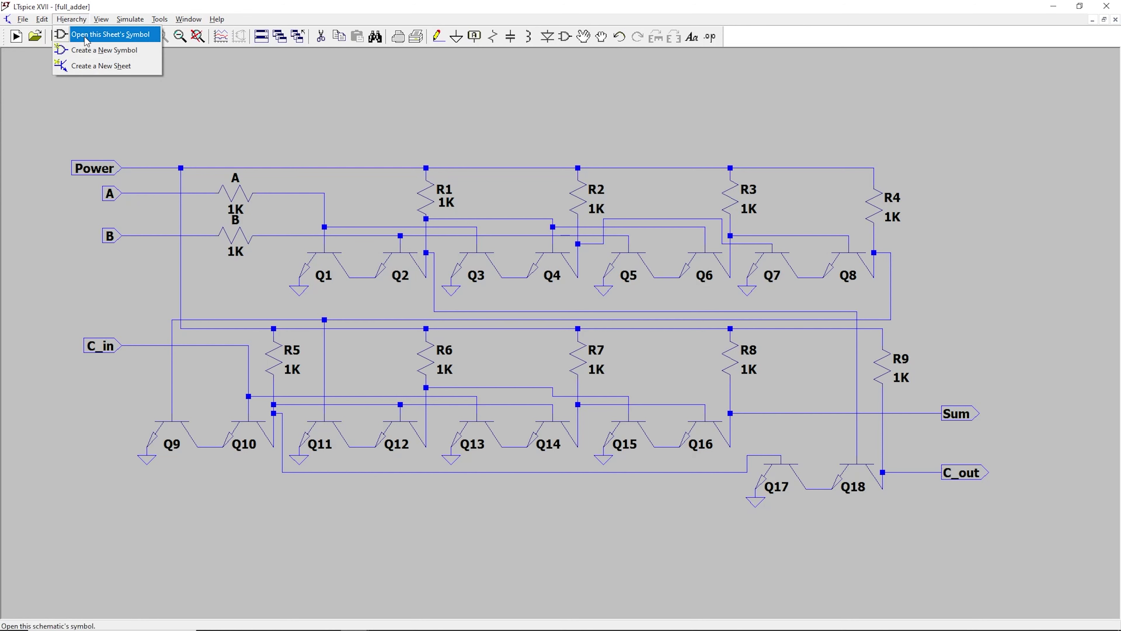
{"action": "left_click", "coordinate": [98, 39]}
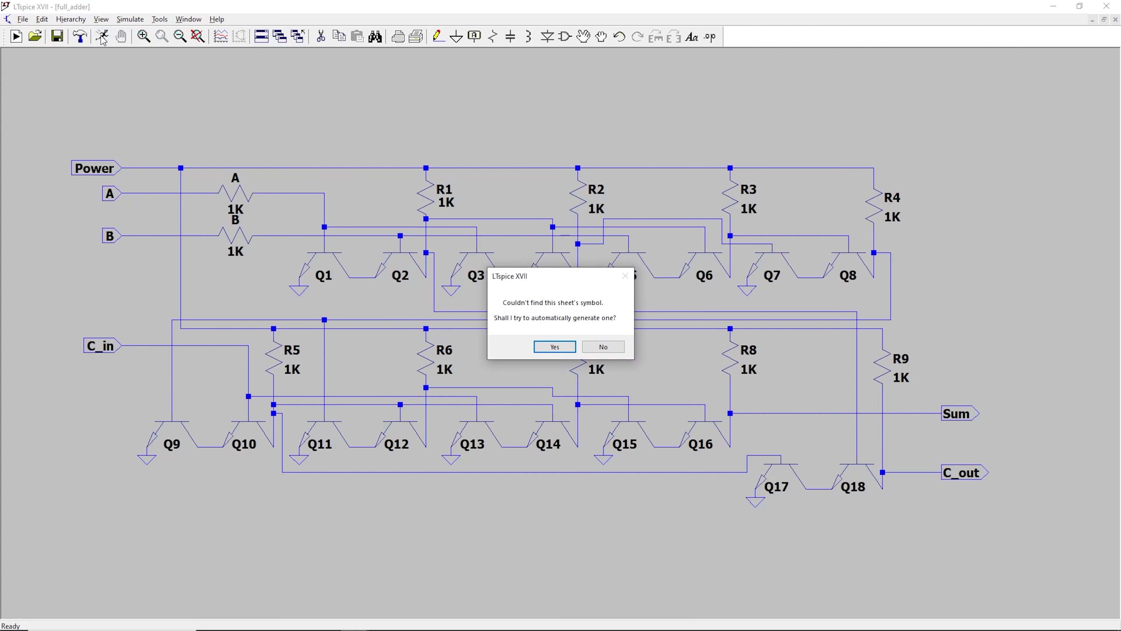
{"action": "left_click", "coordinate": [555, 347]}
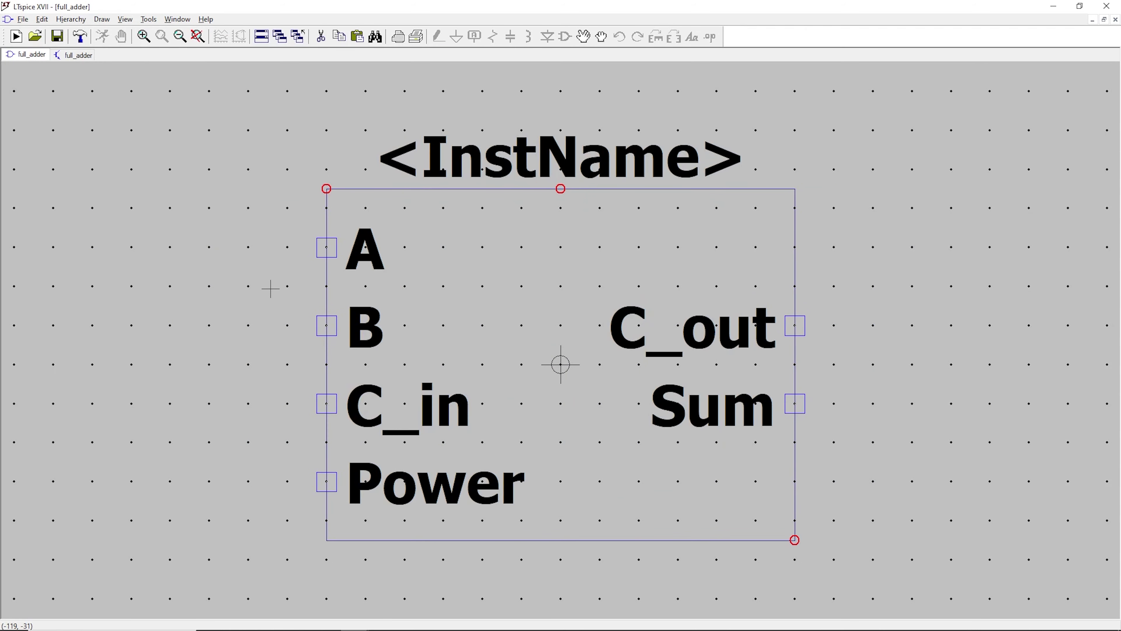
Move the Power pin out of the symbol body to the outside, level with pin A
{"action": "scroll", "coordinate": [560, 364], "scroll_direction": "down", "scroll_amount": 1}
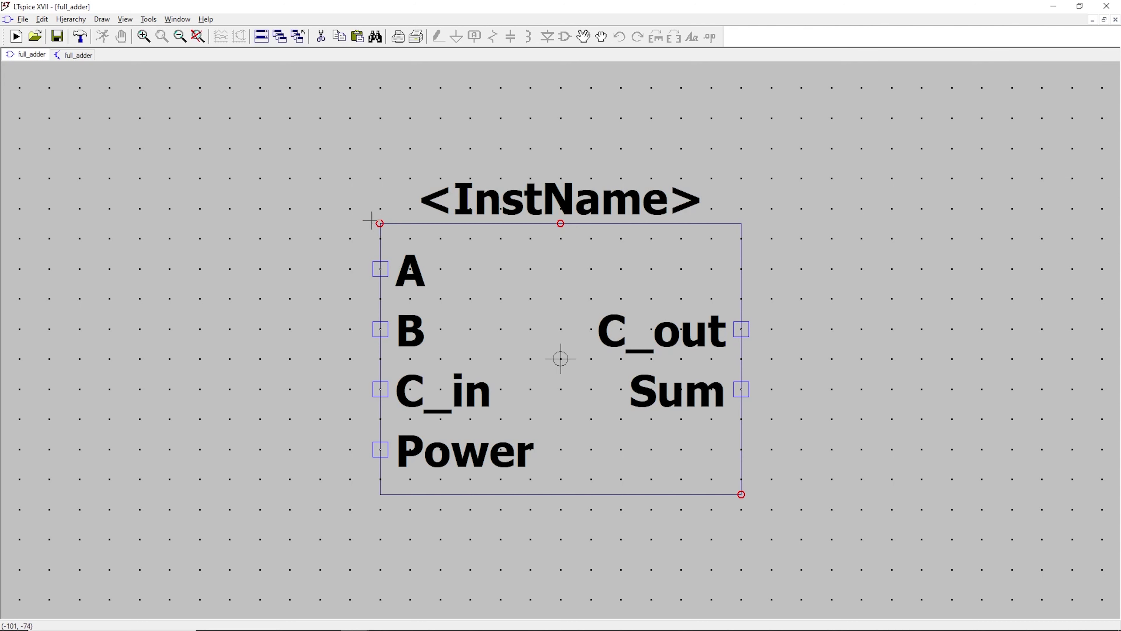
{"action": "left_click", "coordinate": [583, 36]}
{"action": "left_click_drag", "start_coordinate": [452, 456], "coordinate": [361, 314]}
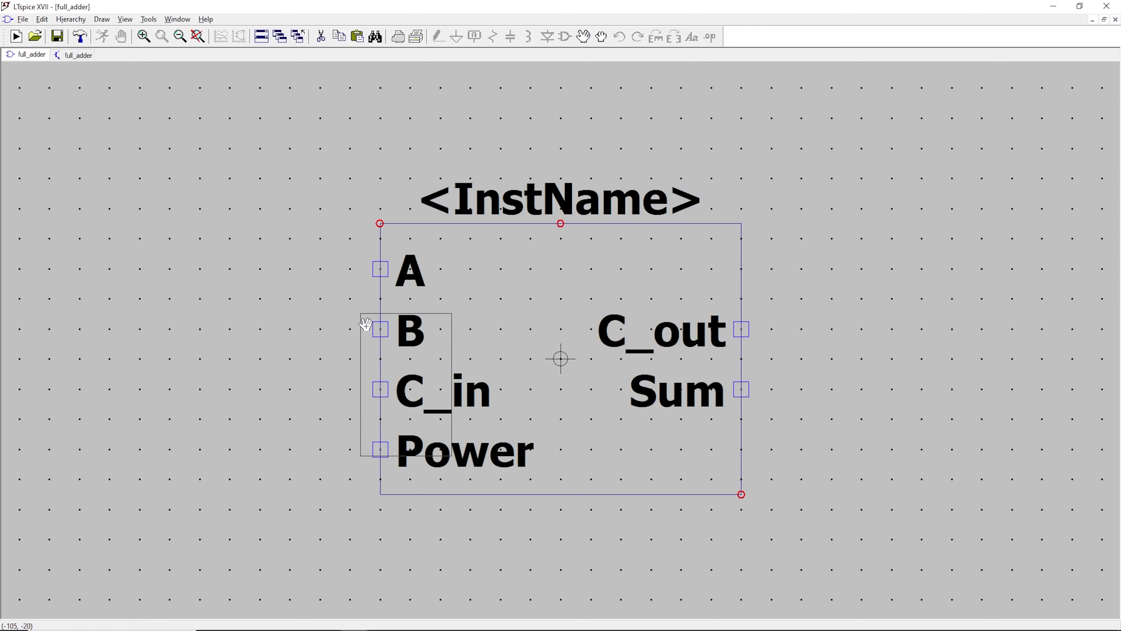
{"action": "left_click", "coordinate": [207, 254]}
{"action": "left_click_drag", "start_coordinate": [422, 376], "coordinate": [537, 405]}
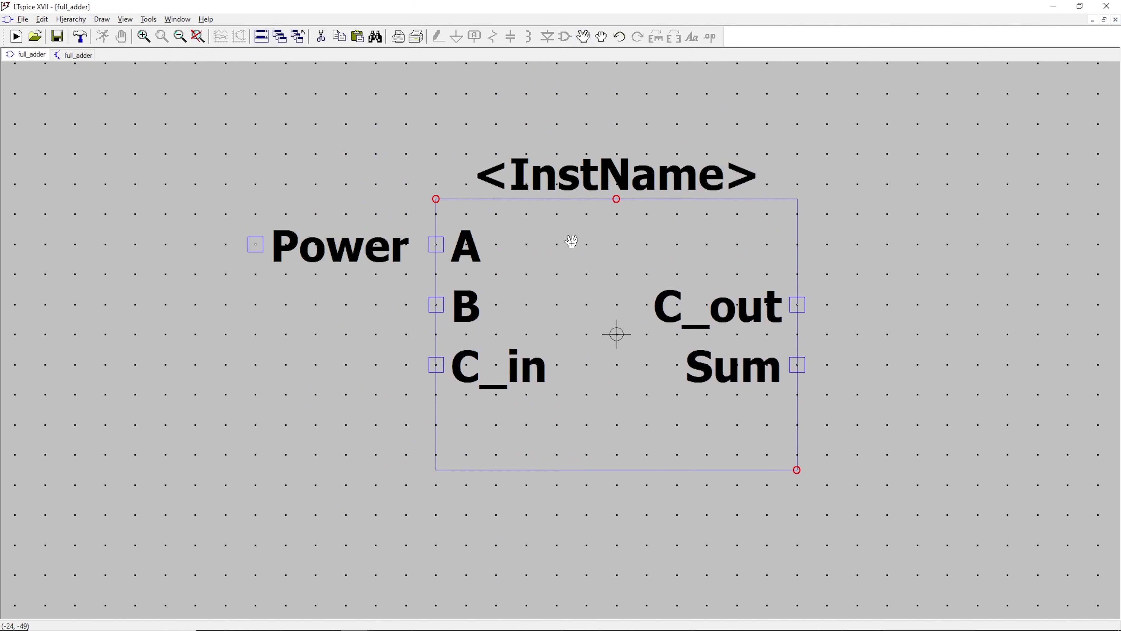
Shift pins C_in, B and A down one slot each and place Power in the top slot of the input side
{"action": "left_click", "coordinate": [490, 366]}
{"action": "left_click", "coordinate": [472, 376]}
{"action": "left_click", "coordinate": [459, 305]}
{"action": "left_click", "coordinate": [444, 343]}
{"action": "left_click", "coordinate": [446, 224]}
{"action": "left_click", "coordinate": [448, 285]}
{"action": "left_click_drag", "start_coordinate": [385, 286], "coordinate": [276, 207]}
{"action": "left_click", "coordinate": [456, 208]}
{"action": "left_click_drag", "start_coordinate": [576, 228], "coordinate": [486, 228]}
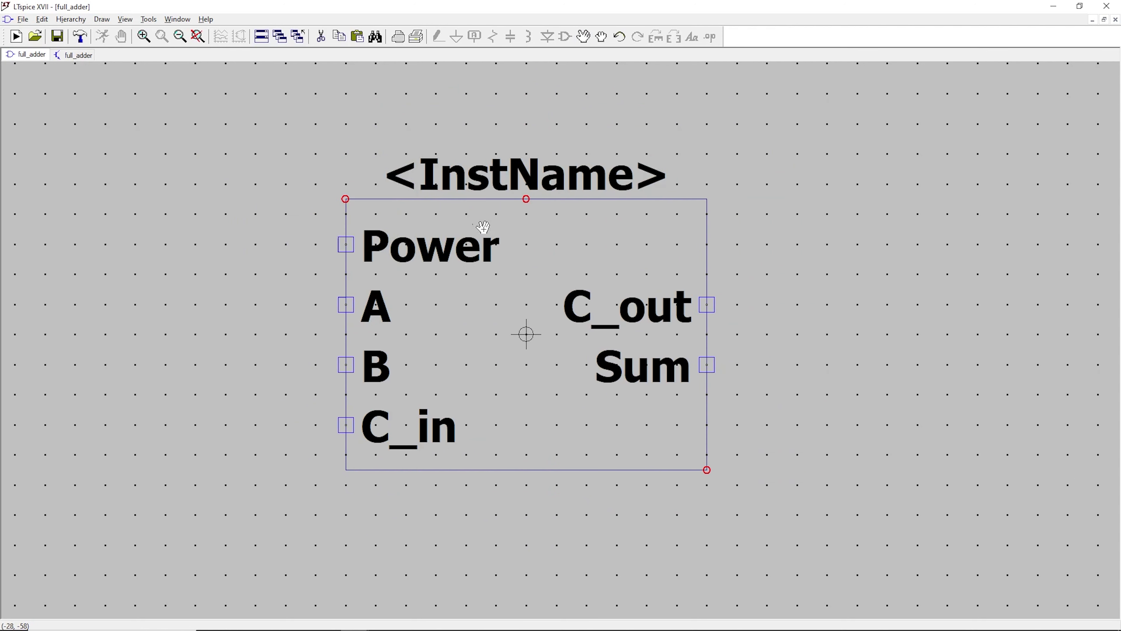
{"action": "left_click_drag", "start_coordinate": [584, 341], "coordinate": [600, 348]}
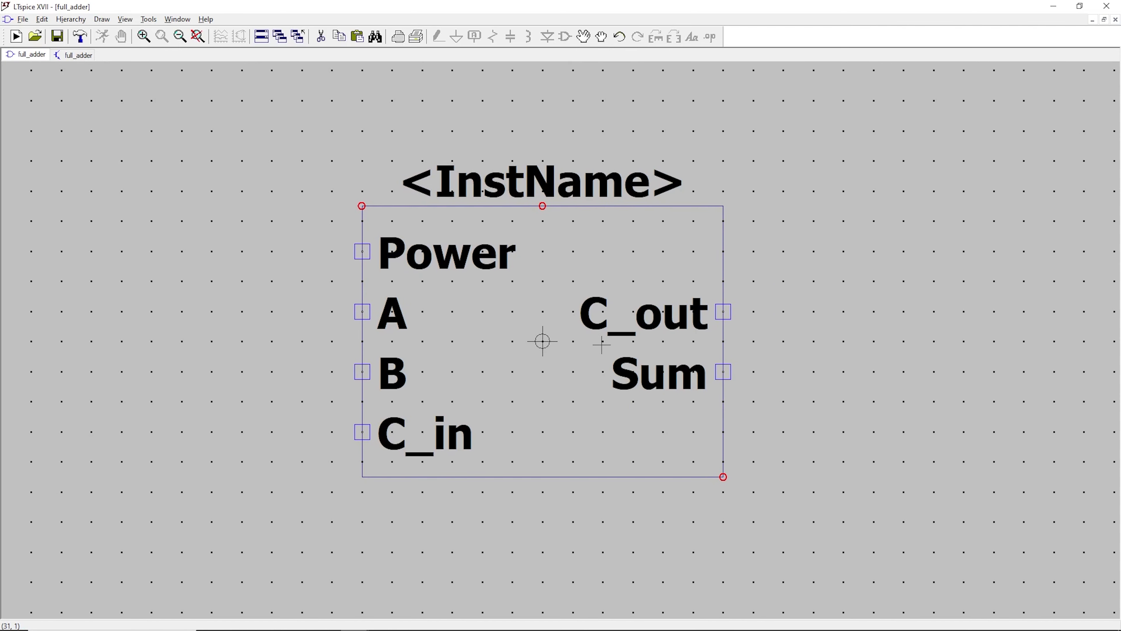
Move the Sum pin level with Power and the C_out pin level with C_in on the symbol's output edge
{"action": "left_click", "coordinate": [584, 37]}
{"action": "left_click", "coordinate": [595, 376]}
{"action": "left_click", "coordinate": [670, 283]}
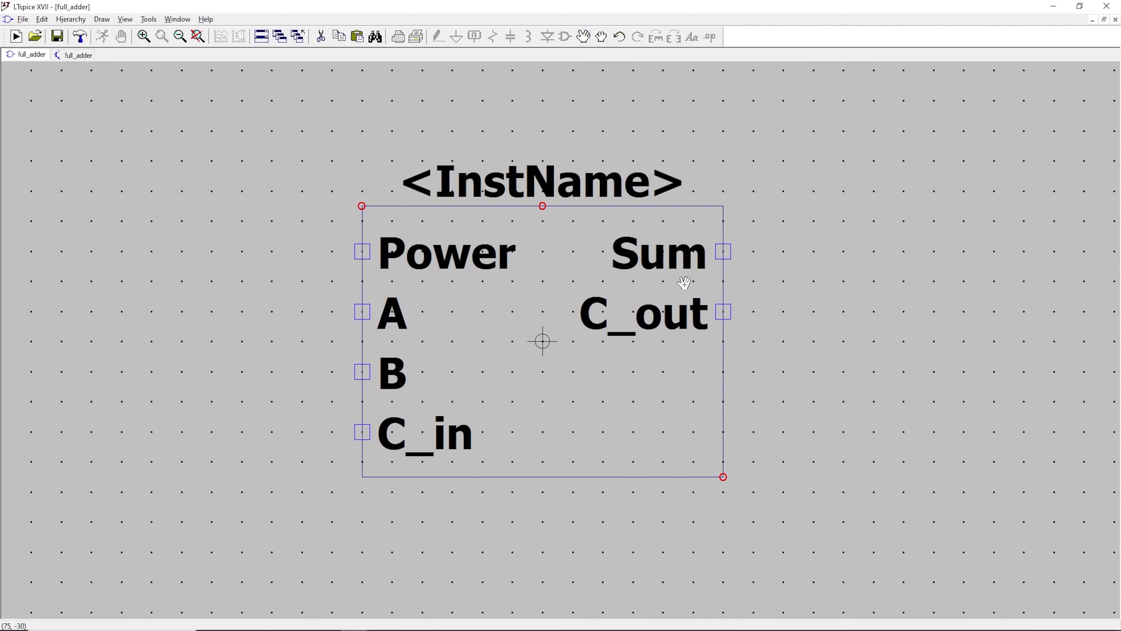
{"action": "left_click_drag", "start_coordinate": [569, 283], "coordinate": [638, 335]}
{"action": "left_click", "coordinate": [584, 36]}
{"action": "left_click", "coordinate": [610, 326]}
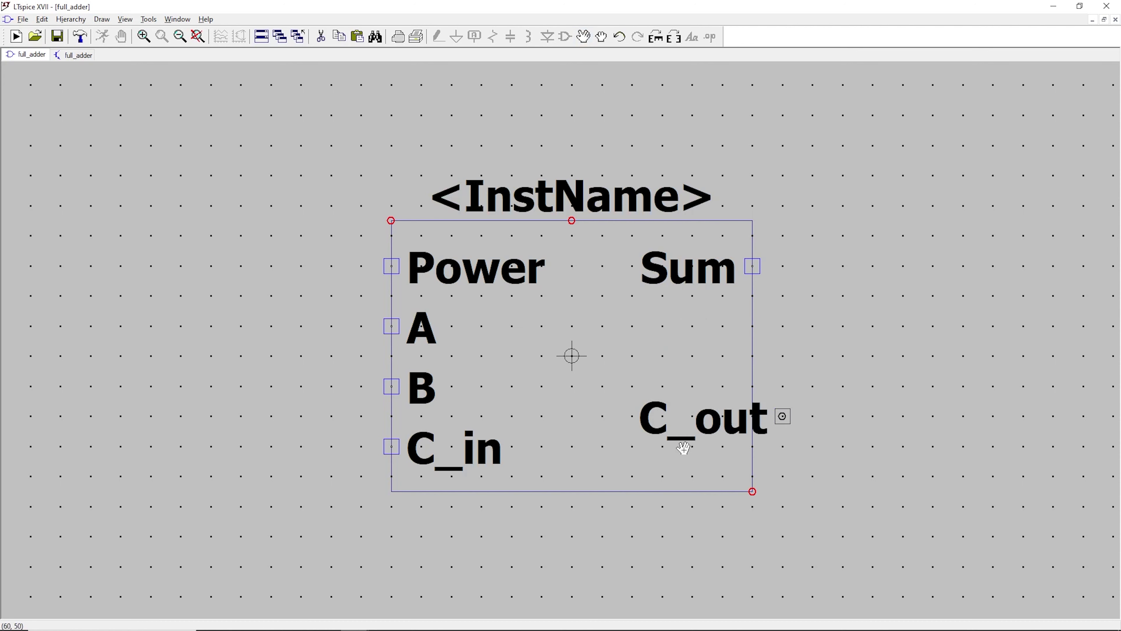
{"action": "left_click", "coordinate": [653, 472]}
{"action": "key", "text": "Escape"}
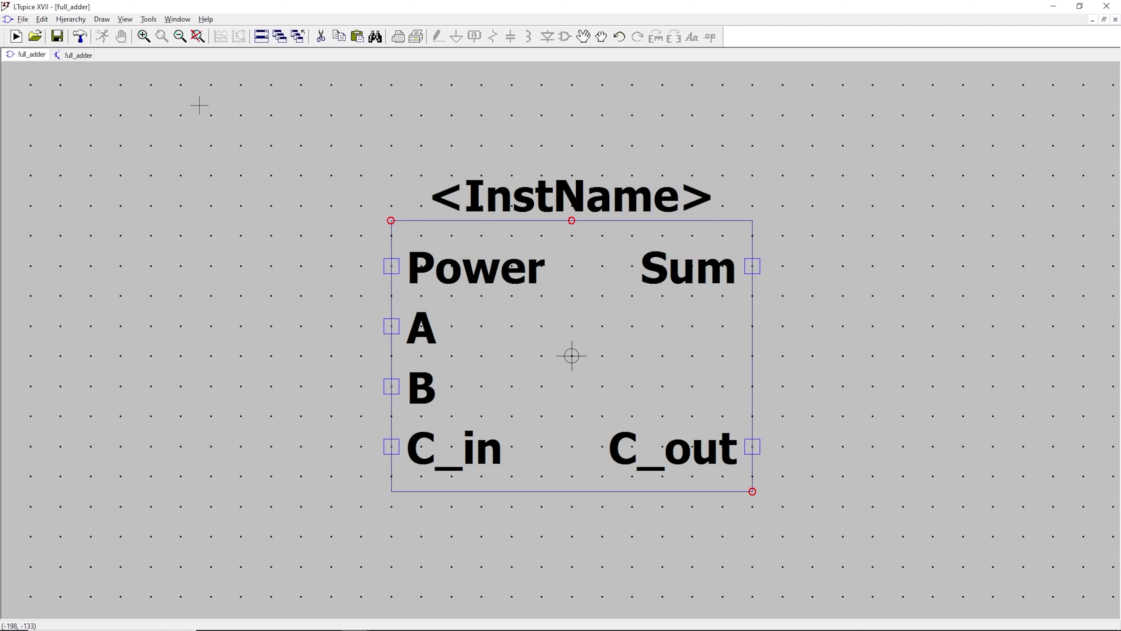
Save the full_adder symbol and switch to the 4-bit-calculator schematic
{"action": "left_click", "coordinate": [25, 23]}
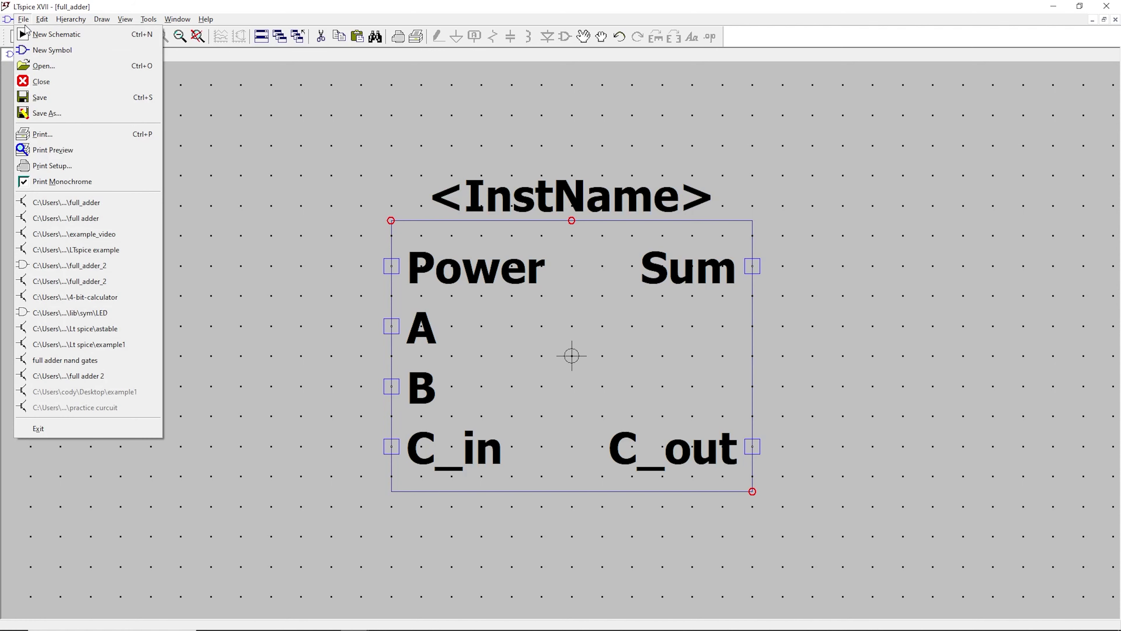
{"action": "left_click", "coordinate": [44, 98]}
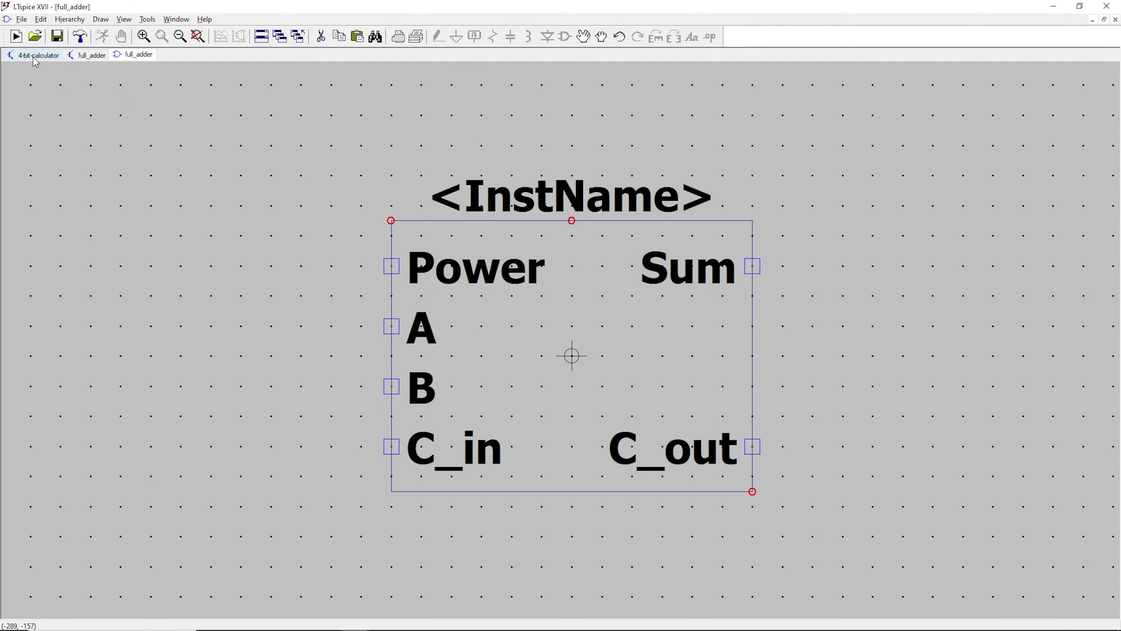
{"action": "left_click", "coordinate": [39, 62]}
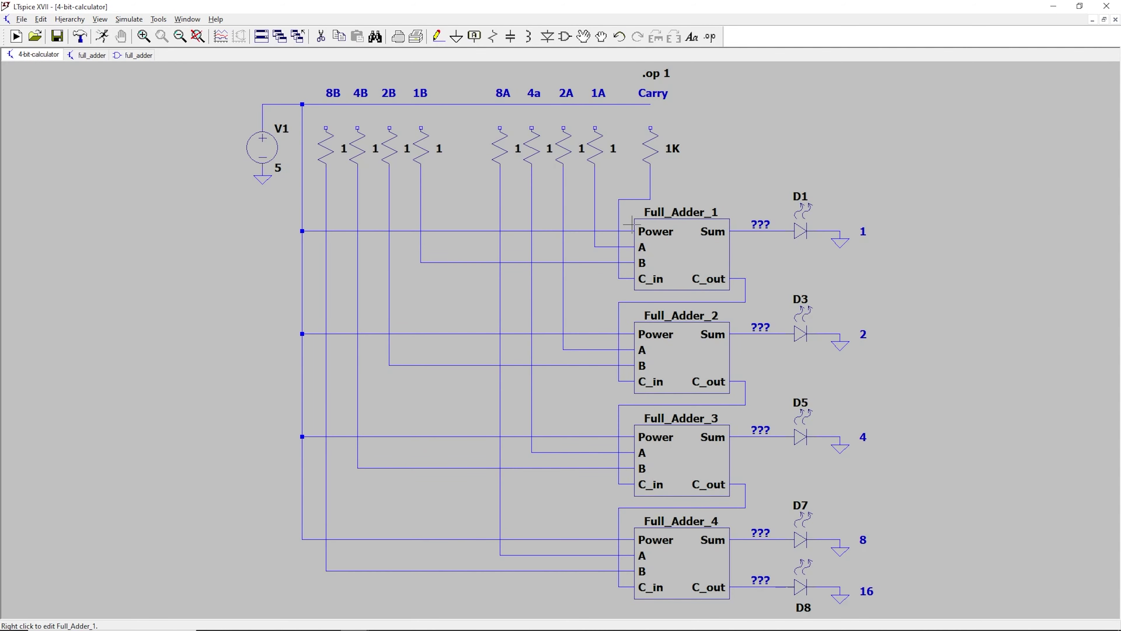
Look through the component symbols in the LTspiceXVII lib\sym directory, and return to the Lt spice project directory
{"action": "left_click", "coordinate": [567, 39]}
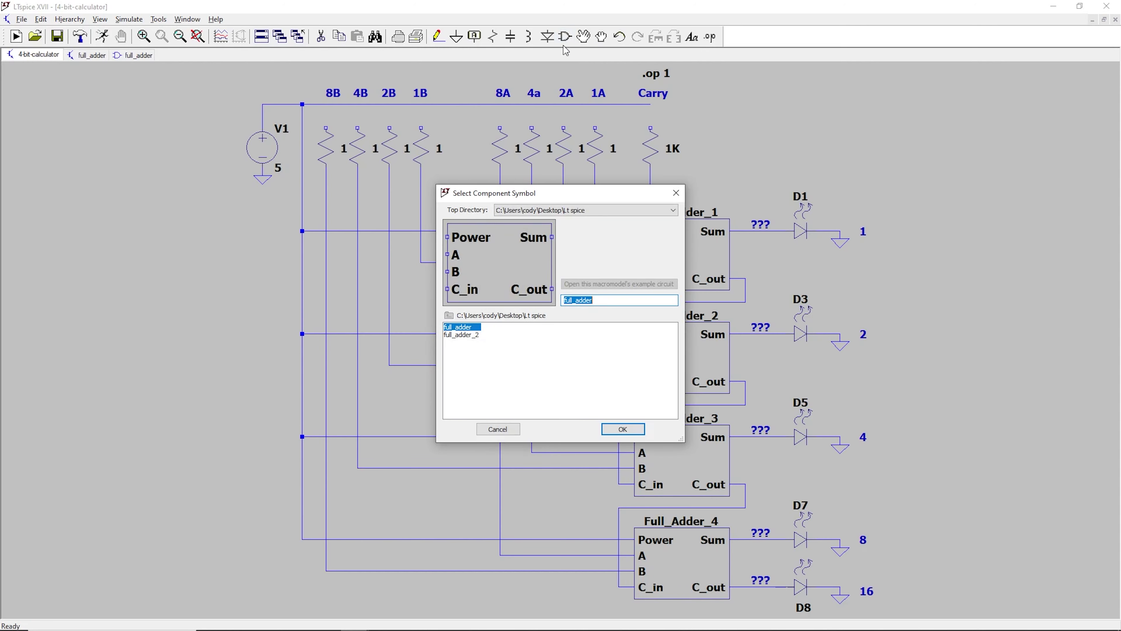
{"action": "left_click", "coordinate": [541, 210]}
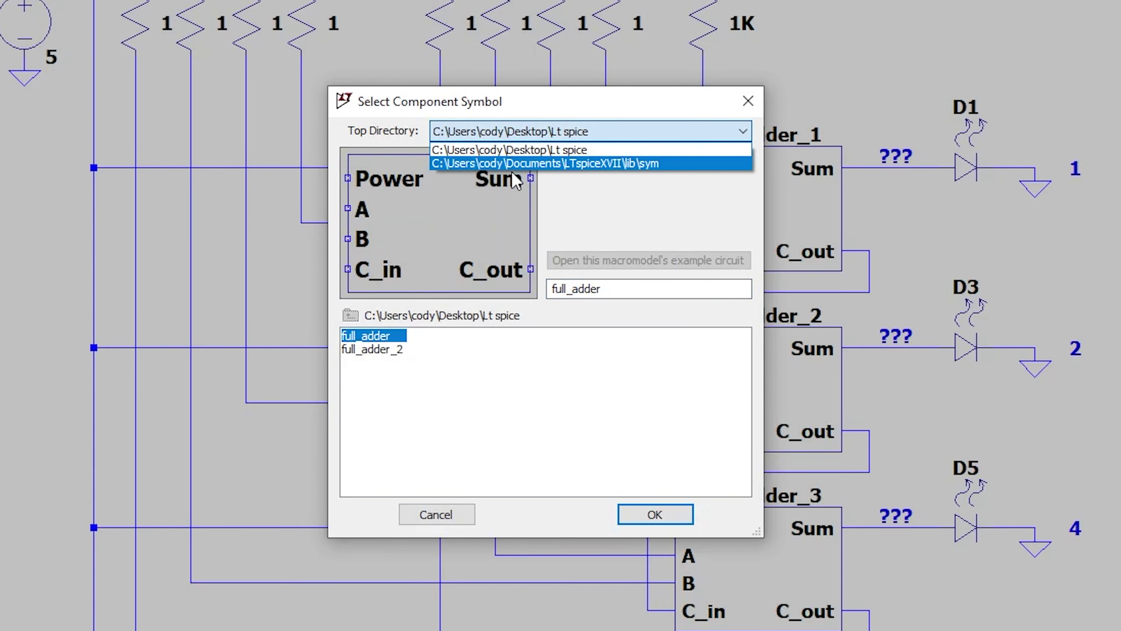
{"action": "left_click", "coordinate": [554, 163]}
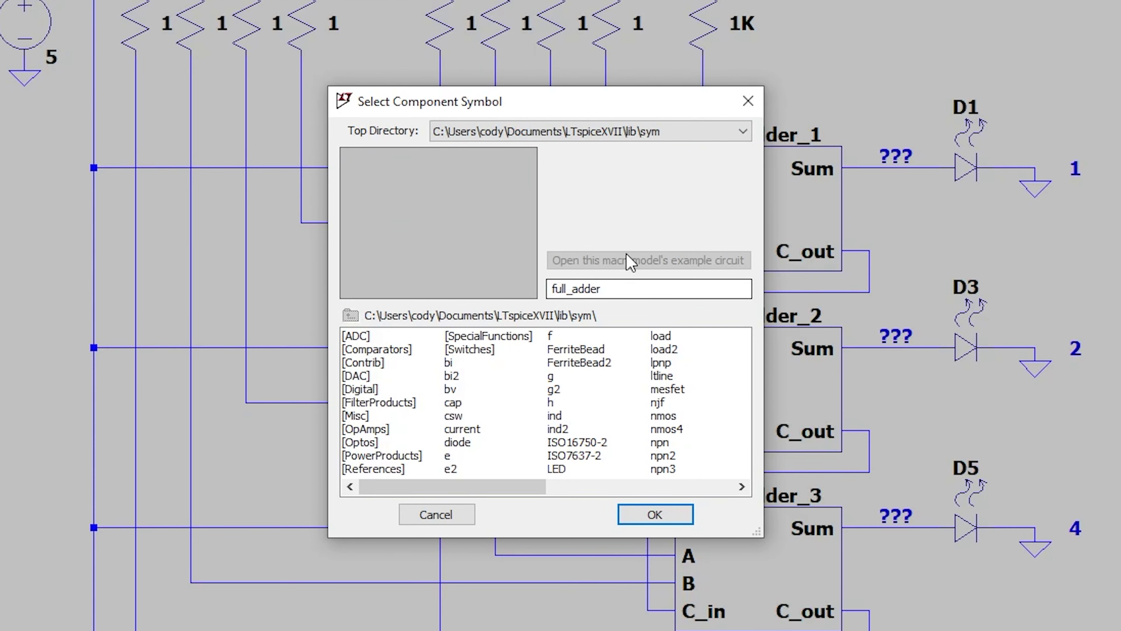
{"action": "left_click", "coordinate": [653, 131]}
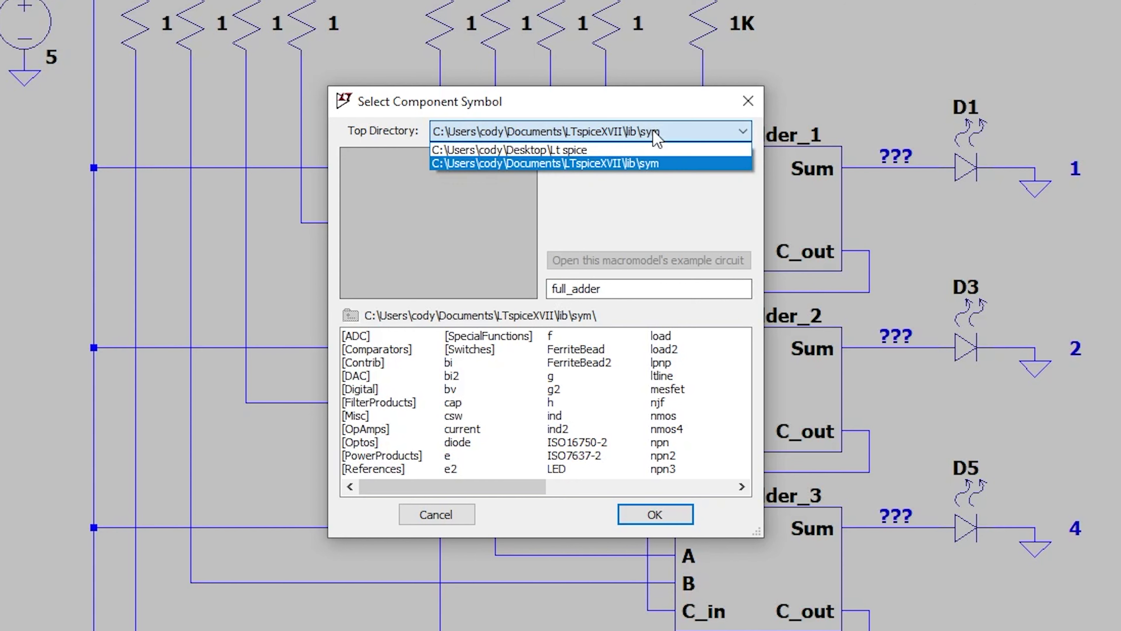
{"action": "left_click", "coordinate": [595, 151]}
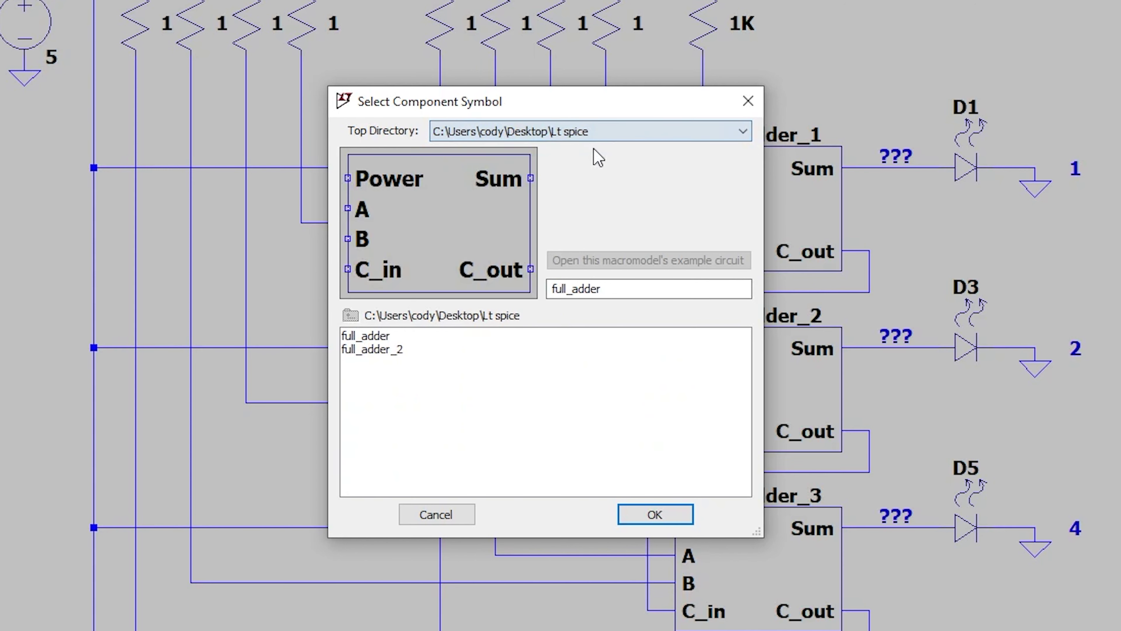
Place four full_adder symbols in a column in the empty area beyond the output LEDs
{"action": "left_click", "coordinate": [370, 337]}
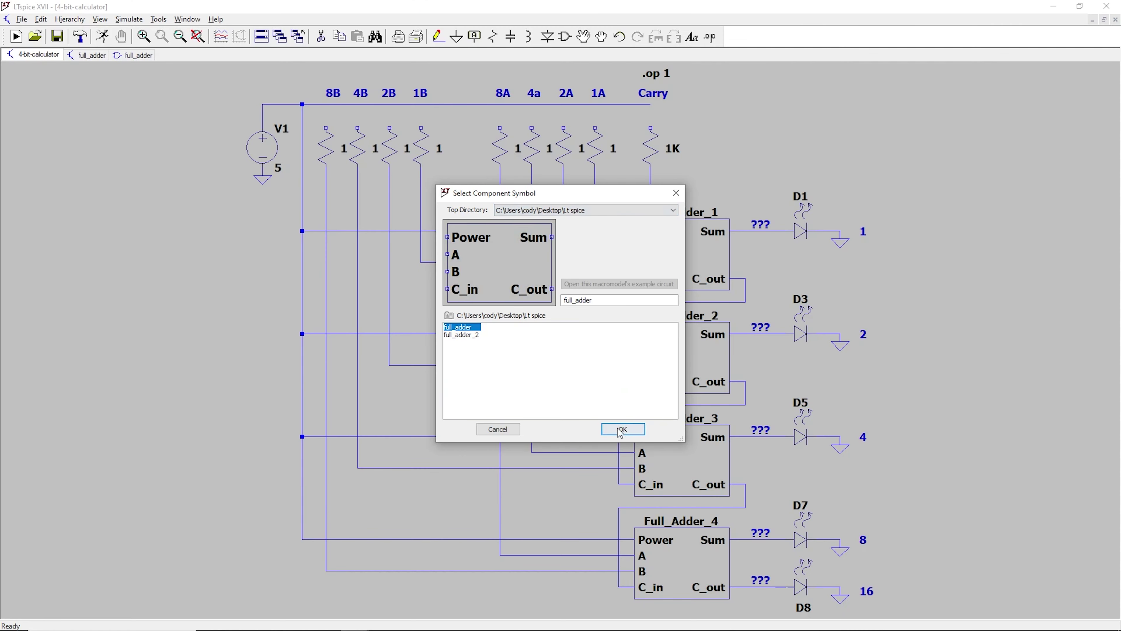
{"action": "left_click", "coordinate": [655, 514]}
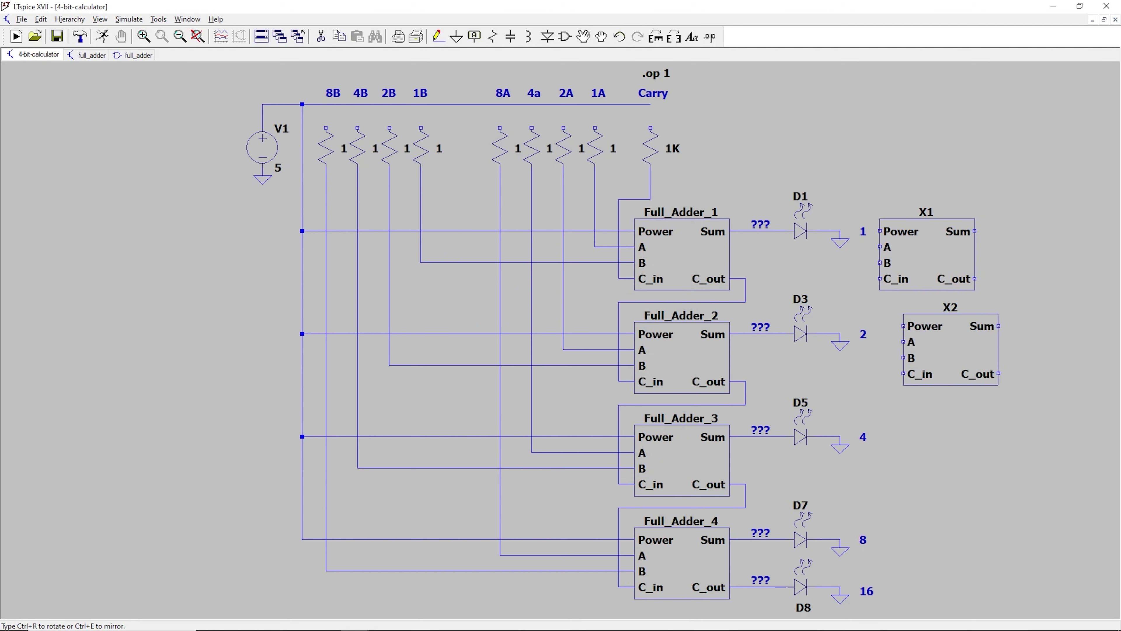
{"action": "left_click", "coordinate": [943, 357]}
{"action": "left_click", "coordinate": [935, 468]}
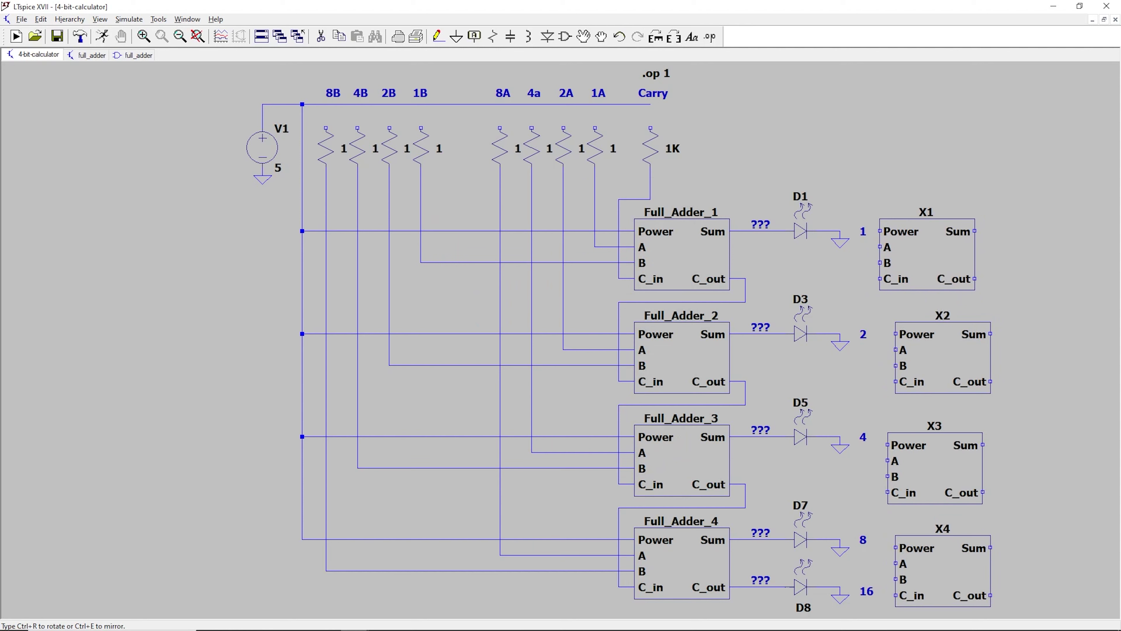
{"action": "left_click", "coordinate": [935, 570]}
{"action": "key", "text": "Escape"}
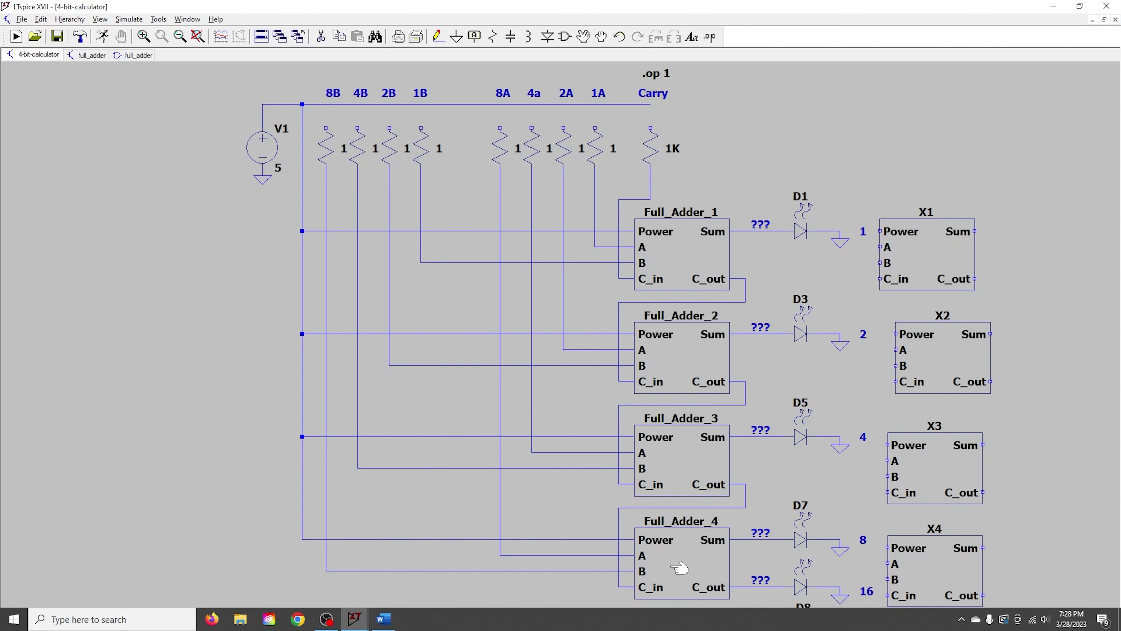
Delete the four unconnected full_adder symbols beyond the output LEDs
{"action": "left_click", "coordinate": [321, 36]}
{"action": "left_click", "coordinate": [952, 570]}
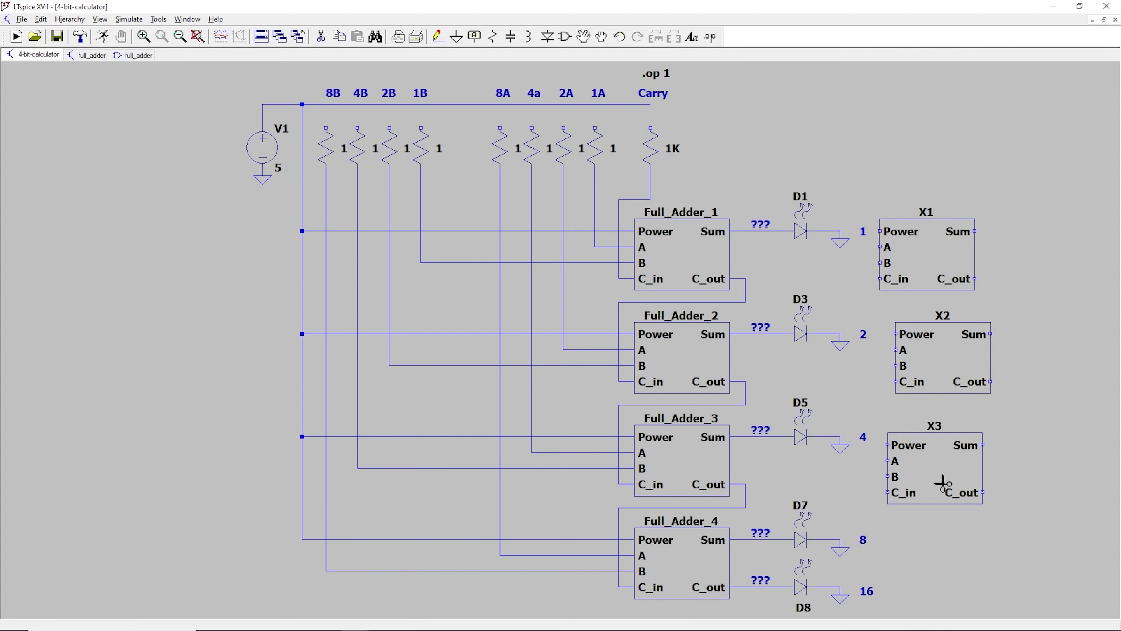
{"action": "left_click", "coordinate": [942, 484]}
{"action": "left_click", "coordinate": [953, 368]}
{"action": "left_click", "coordinate": [929, 269]}
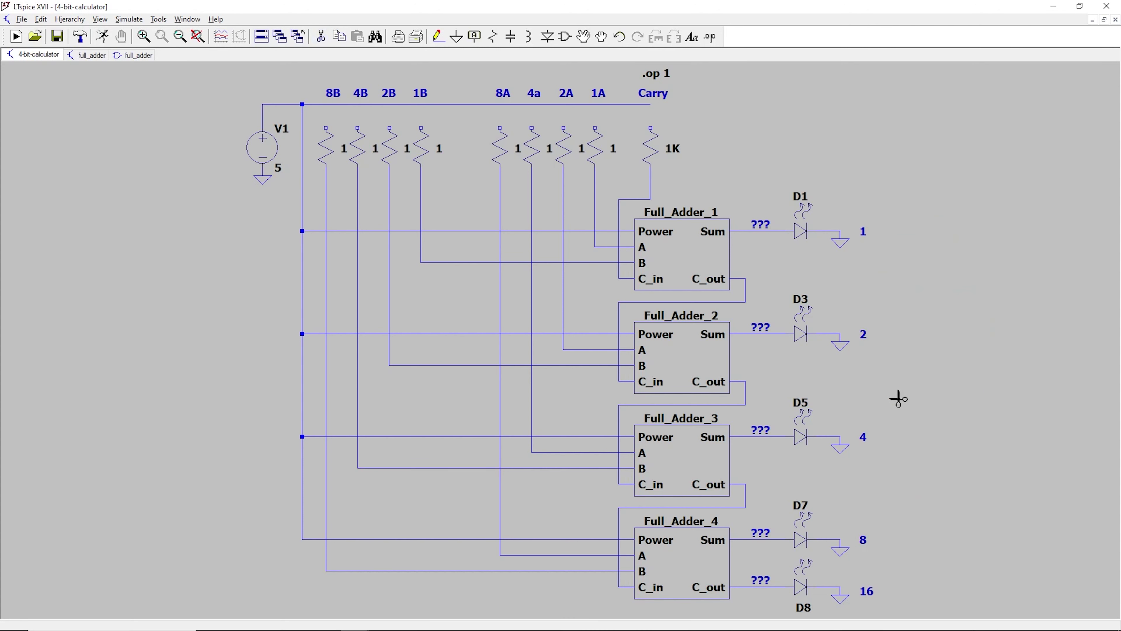
{"action": "key", "text": "Escape"}
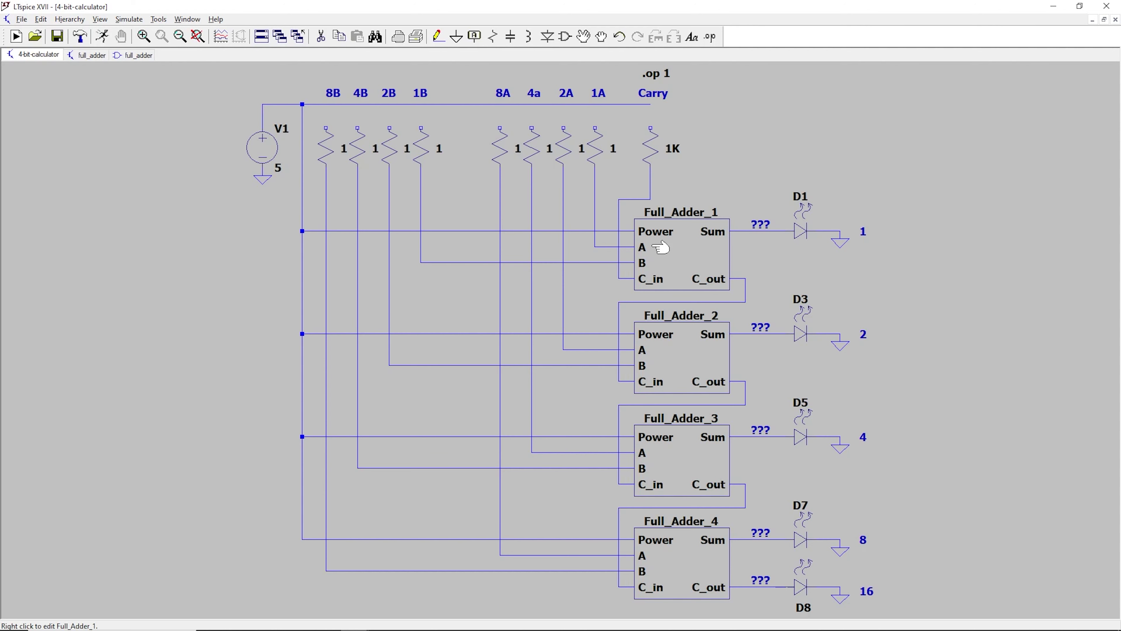
Run the operating point simulation of the 4-bit calculator and close its results list
{"action": "key", "text": "alt+s"}
{"action": "key", "text": "r"}
{"action": "left_click", "coordinate": [103, 37]}
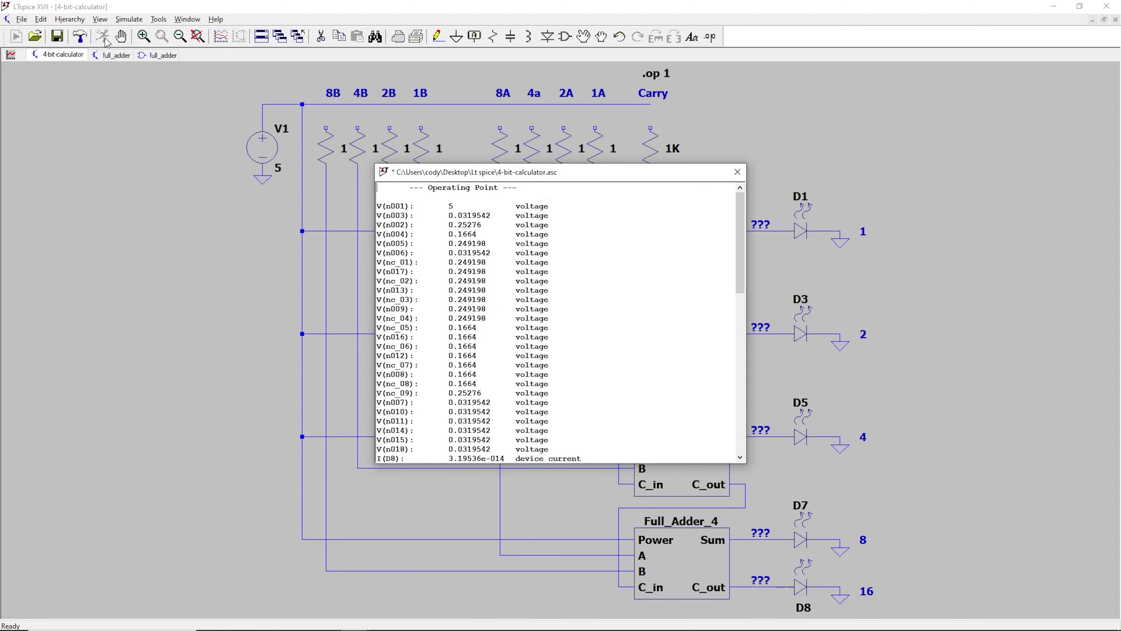
{"action": "left_click", "coordinate": [737, 171]}
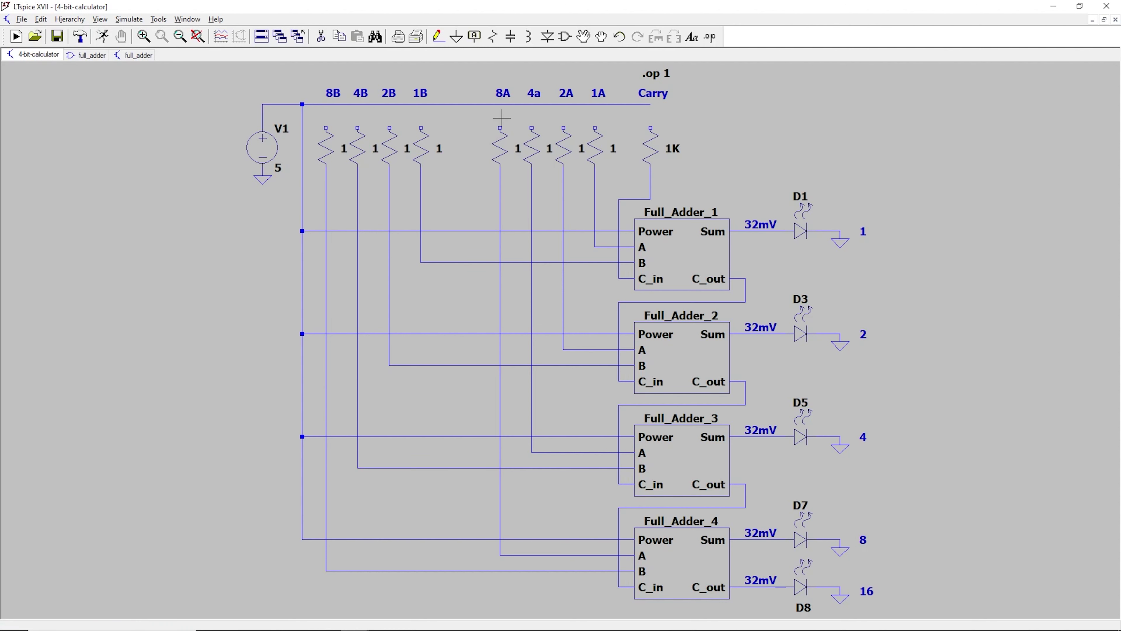
Wire the 2A and 2B resistors to the 5 V supply rail, rerun the simulation and close the results list
{"action": "key", "text": "F3"}
{"action": "left_click", "coordinate": [563, 128]}
{"action": "left_click", "coordinate": [564, 104]}
{"action": "left_click", "coordinate": [390, 128]}
{"action": "left_click", "coordinate": [389, 104]}
{"action": "key", "text": "Escape"}
{"action": "left_click", "coordinate": [103, 39]}
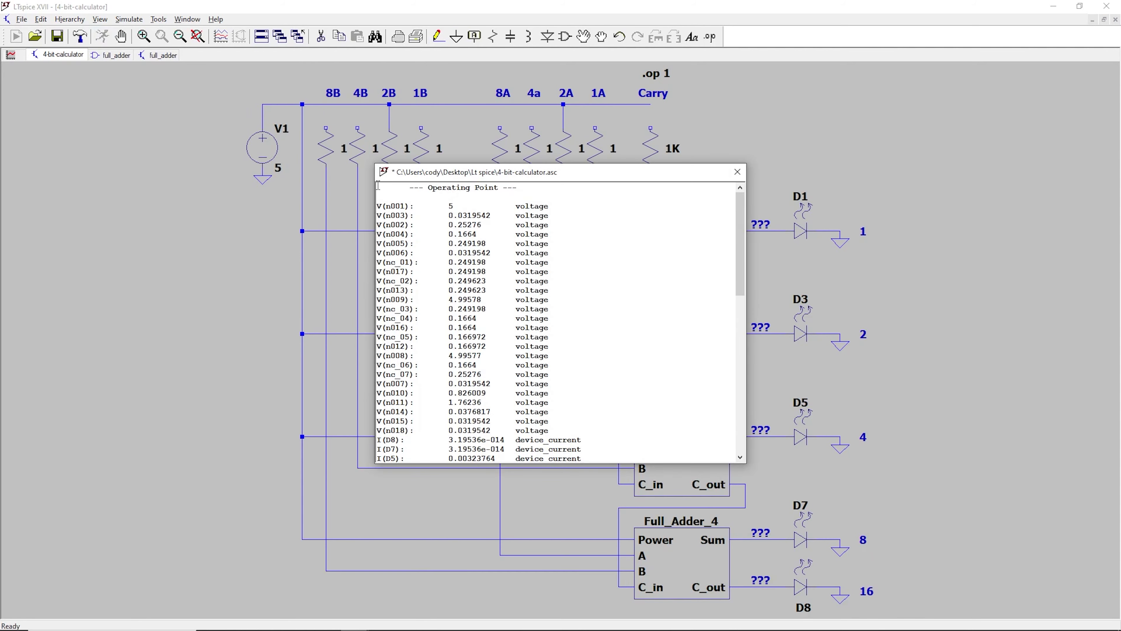
{"action": "left_click", "coordinate": [737, 171]}
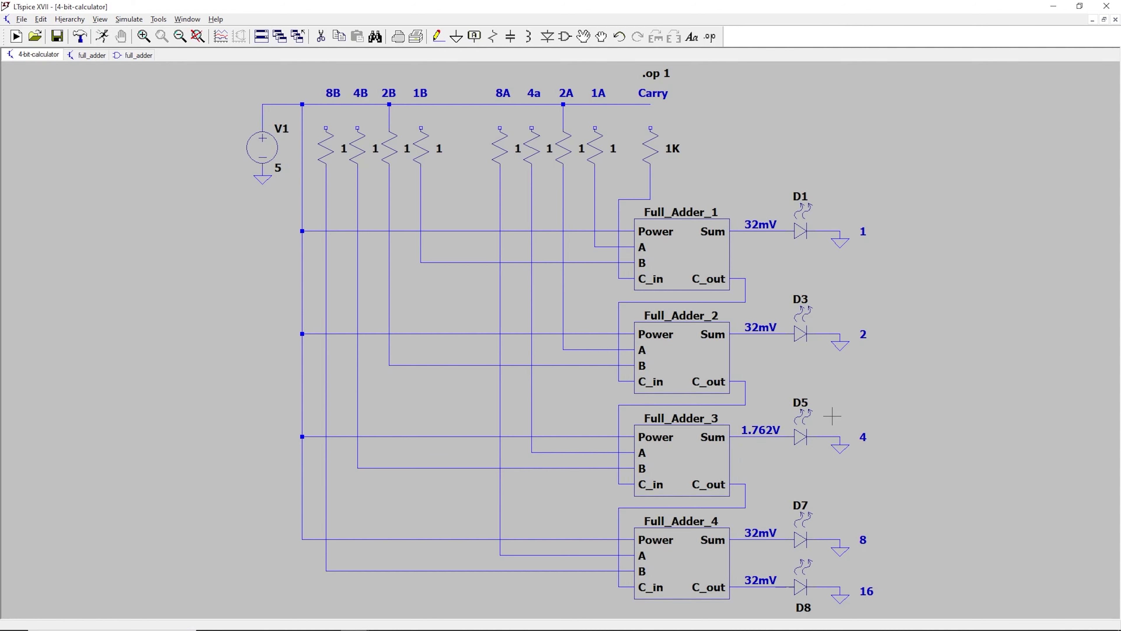
Wire the 1A and 1B resistors to the 5 V supply rail, rerun the simulation and close the results list
{"action": "left_click", "coordinate": [438, 37]}
{"action": "left_click", "coordinate": [595, 128]}
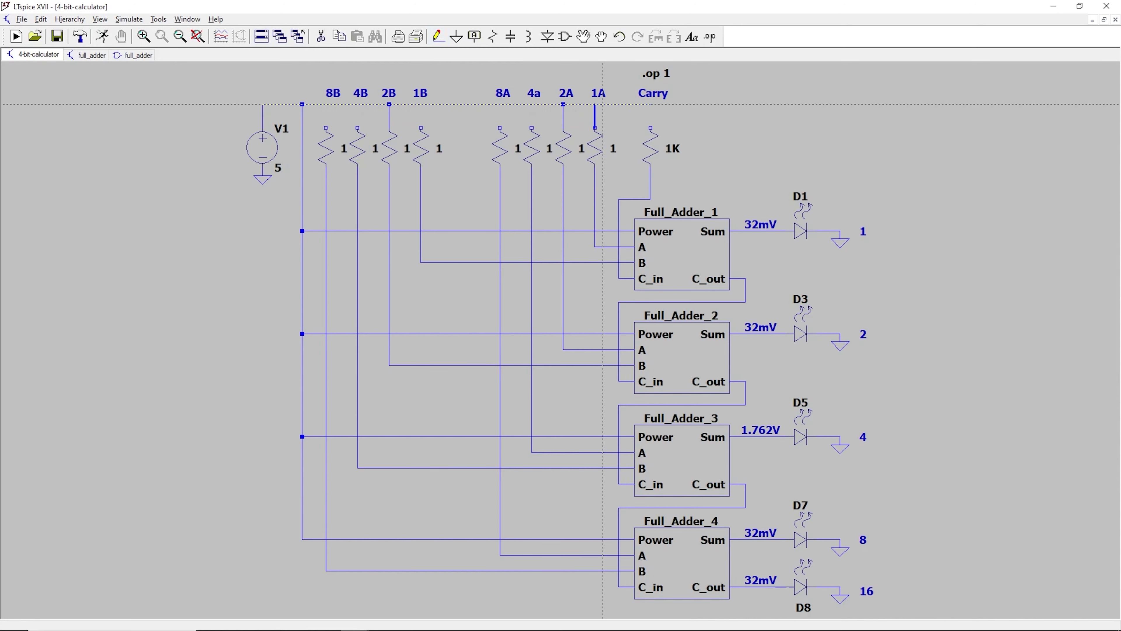
{"action": "left_click", "coordinate": [603, 105]}
{"action": "left_click", "coordinate": [421, 128]}
{"action": "left_click", "coordinate": [421, 105]}
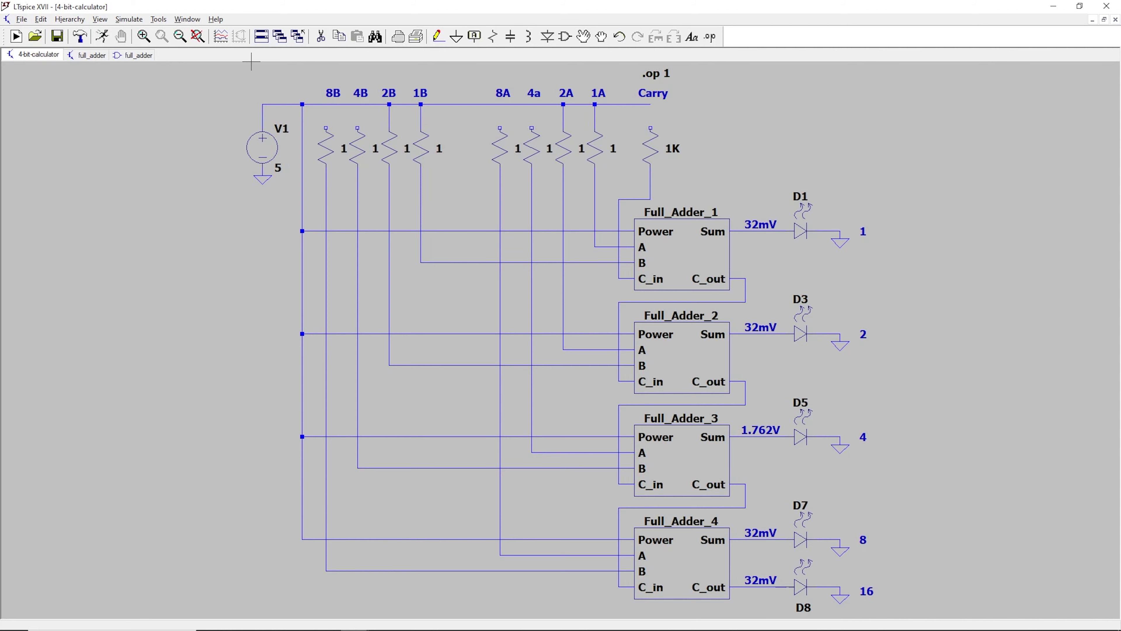
{"action": "left_click", "coordinate": [102, 40]}
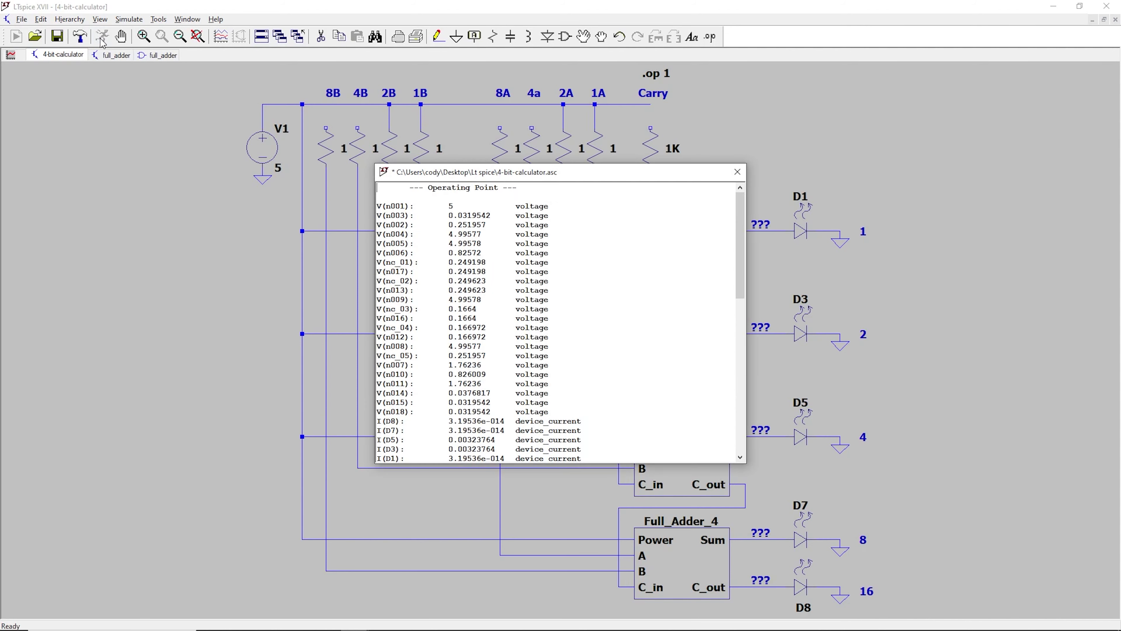
{"action": "left_click", "coordinate": [738, 172]}
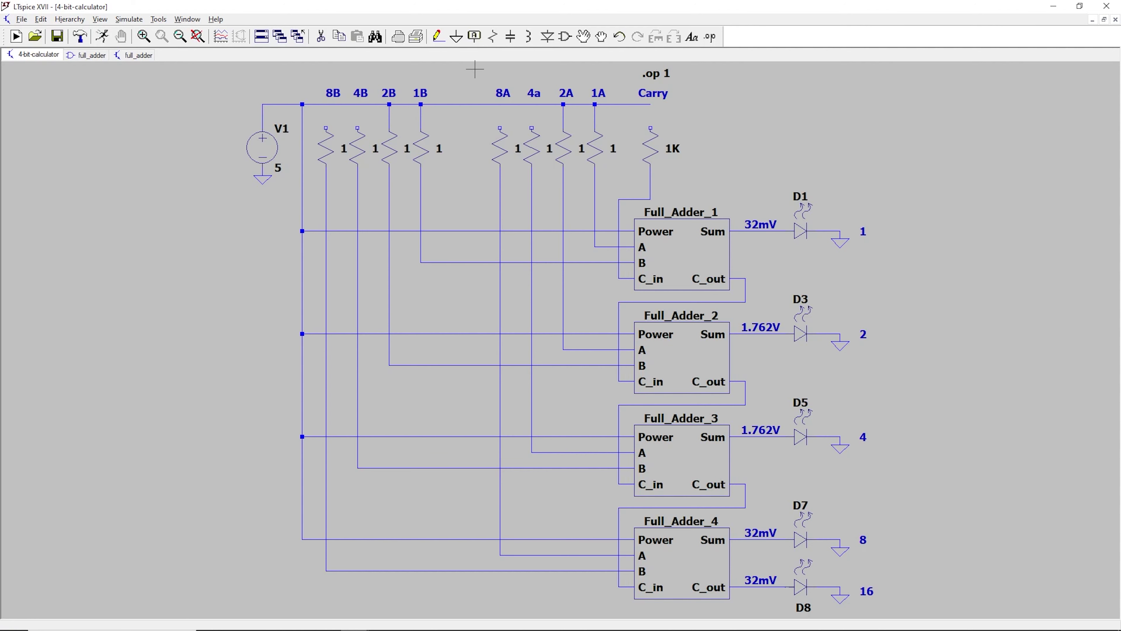
Wire the 4A, 8A, 4B, 8B and Carry resistors to the supply rail, rerun the simulation and close the results list
{"action": "left_click", "coordinate": [439, 36]}
{"action": "left_click", "coordinate": [532, 128]}
{"action": "left_click", "coordinate": [539, 104]}
{"action": "left_click", "coordinate": [650, 128]}
{"action": "left_click", "coordinate": [102, 36]}
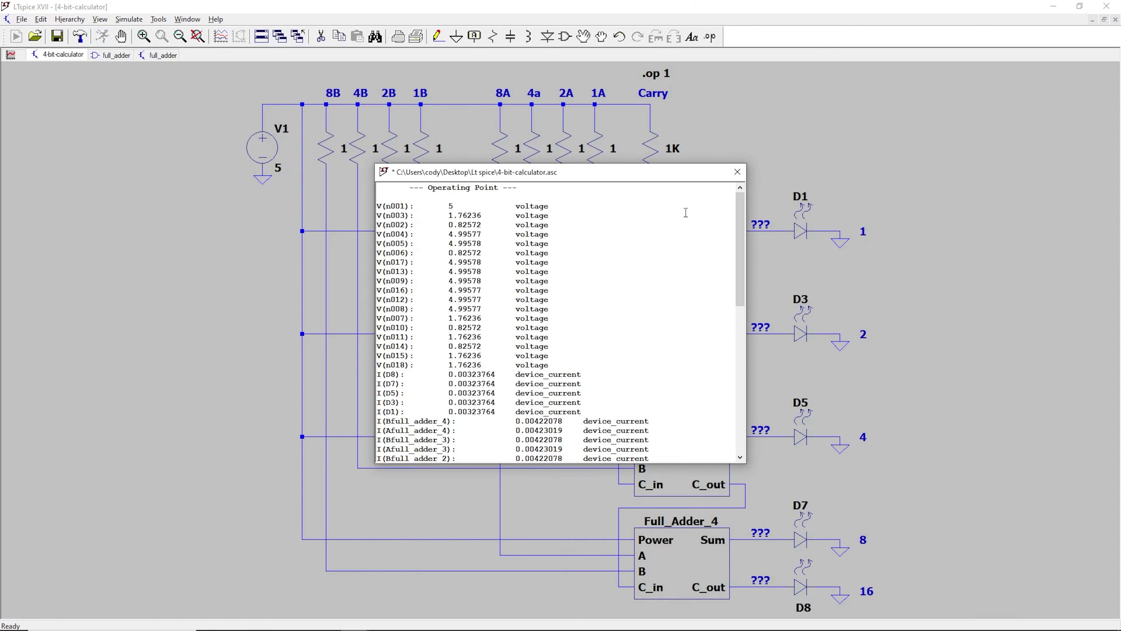
{"action": "left_click", "coordinate": [738, 172]}
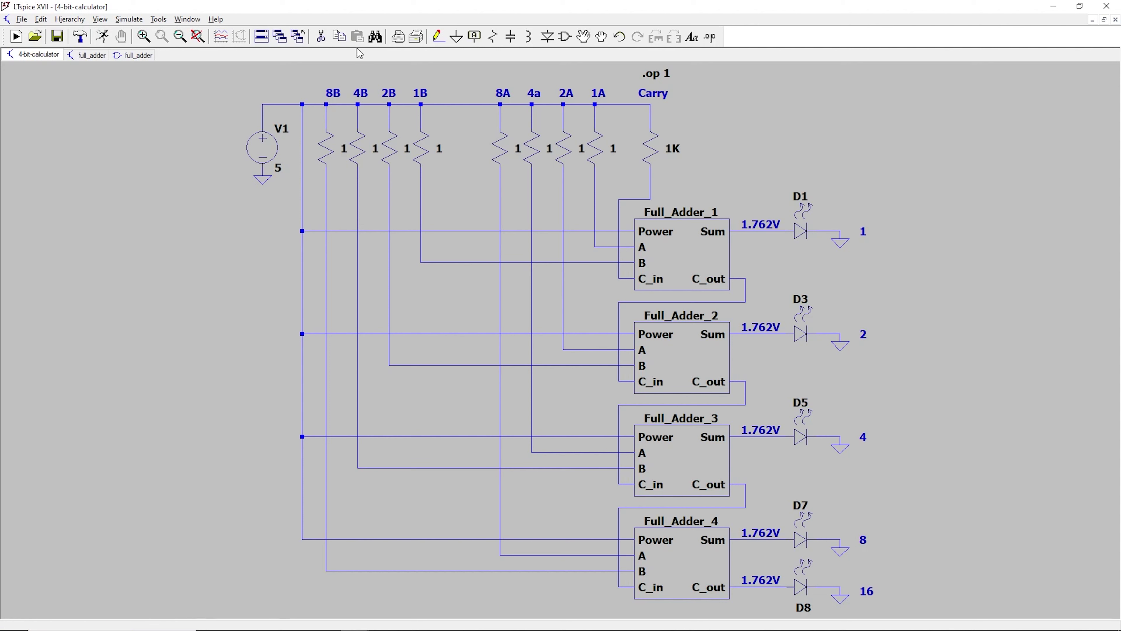
Delete the nine wires joining the A, B and Carry resistors to the supply rail
{"action": "left_click", "coordinate": [321, 36]}
{"action": "left_click", "coordinate": [327, 118]}
{"action": "left_click", "coordinate": [358, 118]}
{"action": "left_click", "coordinate": [390, 118]}
{"action": "left_click", "coordinate": [422, 118]}
{"action": "left_click", "coordinate": [500, 118]}
{"action": "left_click", "coordinate": [532, 116]}
{"action": "left_click", "coordinate": [563, 118]}
{"action": "left_click", "coordinate": [598, 121]}
{"action": "left_click", "coordinate": [653, 119]}
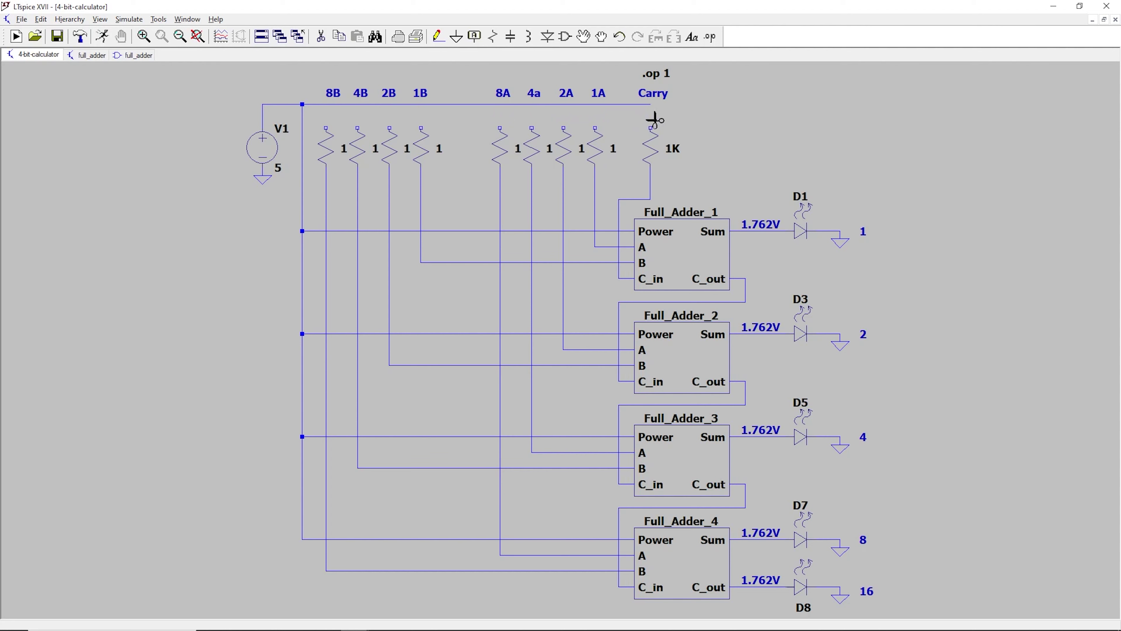
Rerun the operating point simulation with all A, B and Carry inputs disconnected
{"action": "left_click", "coordinate": [102, 36]}
{"action": "key", "text": "alt+s"}
{"action": "key", "text": "r"}
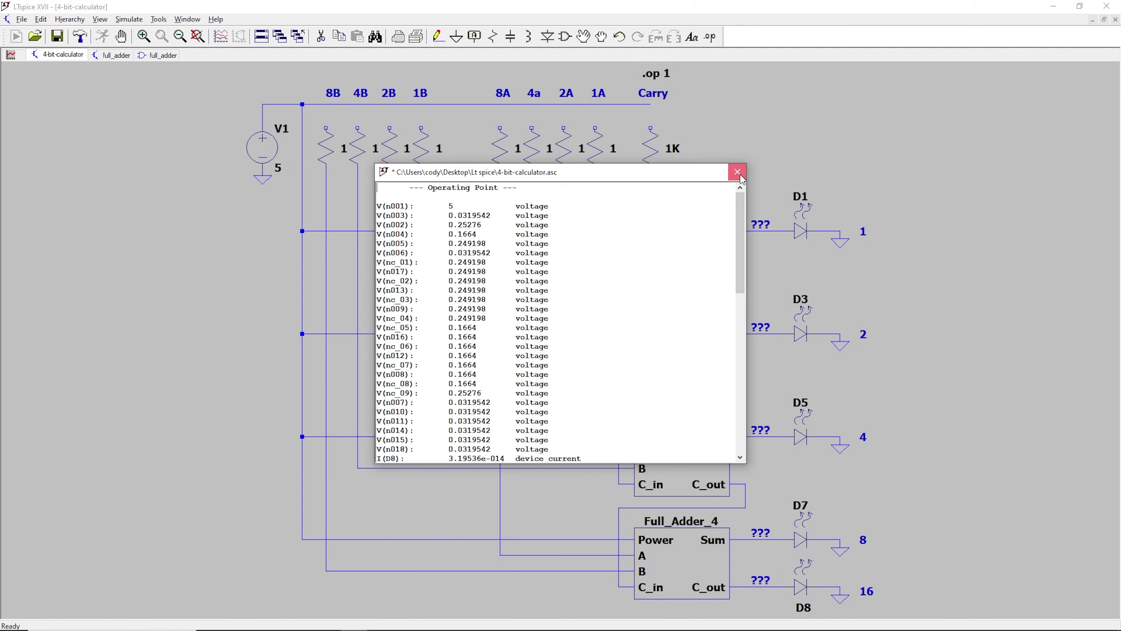
Close the operating point results list
{"action": "left_click", "coordinate": [736, 171]}
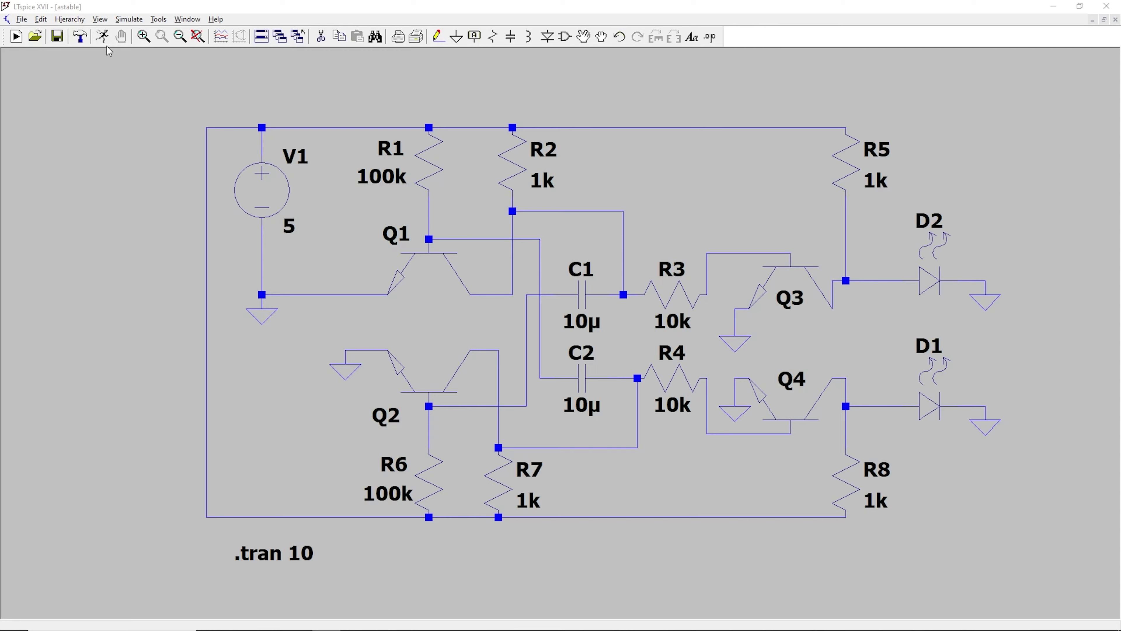
Run the astable circuit's 10-second transient simulation and add a second plot pane to the waveform window
{"action": "left_click", "coordinate": [103, 36]}
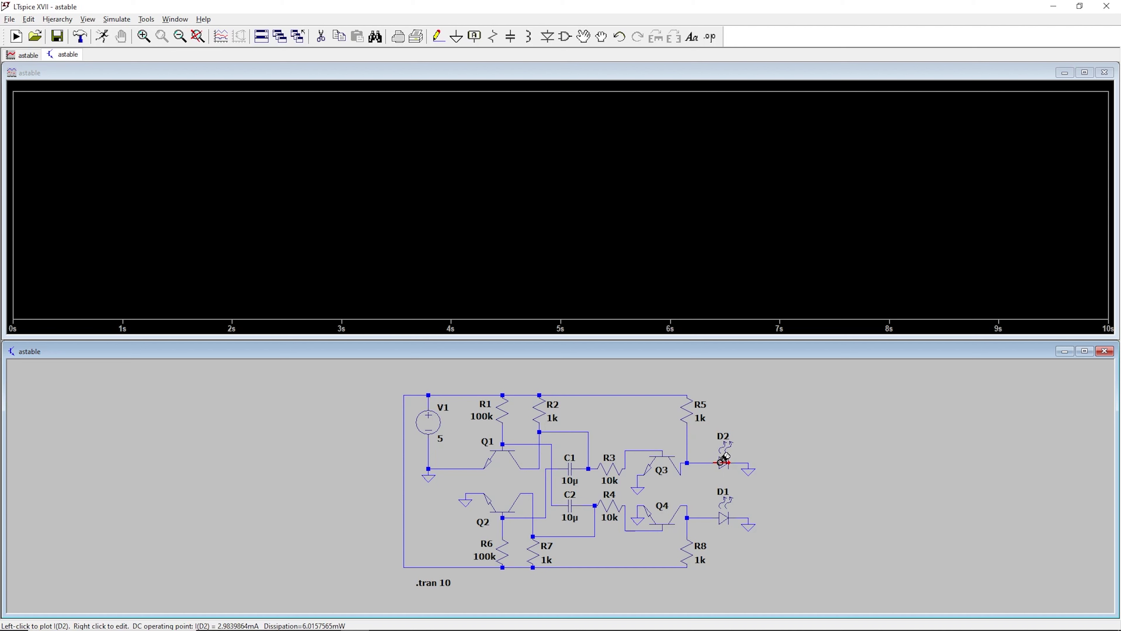
{"action": "right_click", "coordinate": [624, 189]}
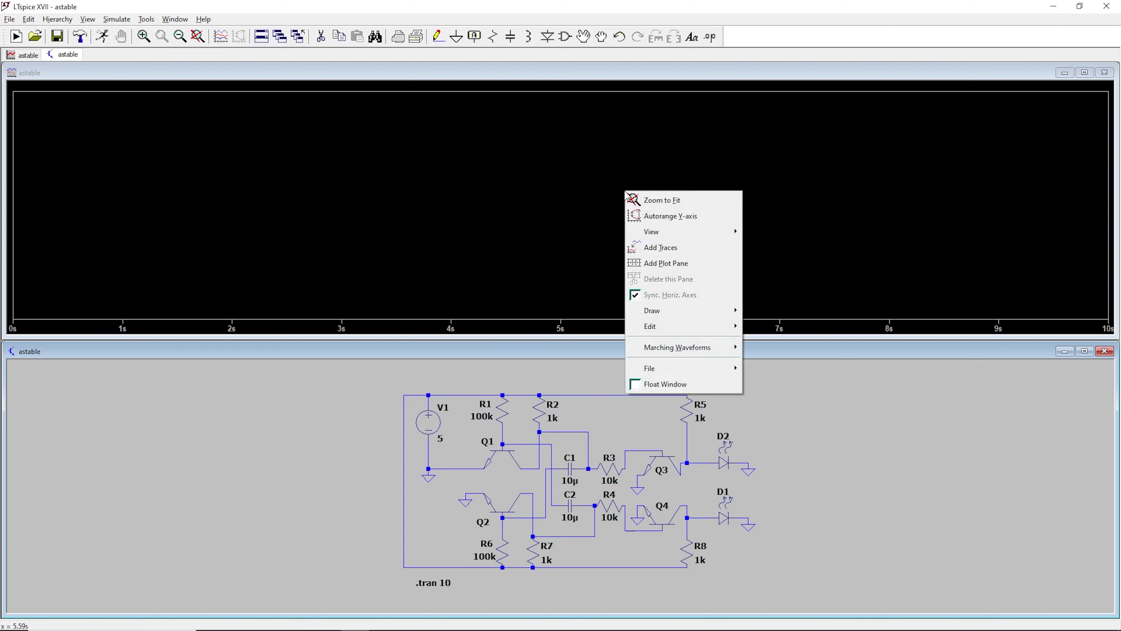
{"action": "left_click", "coordinate": [674, 267]}
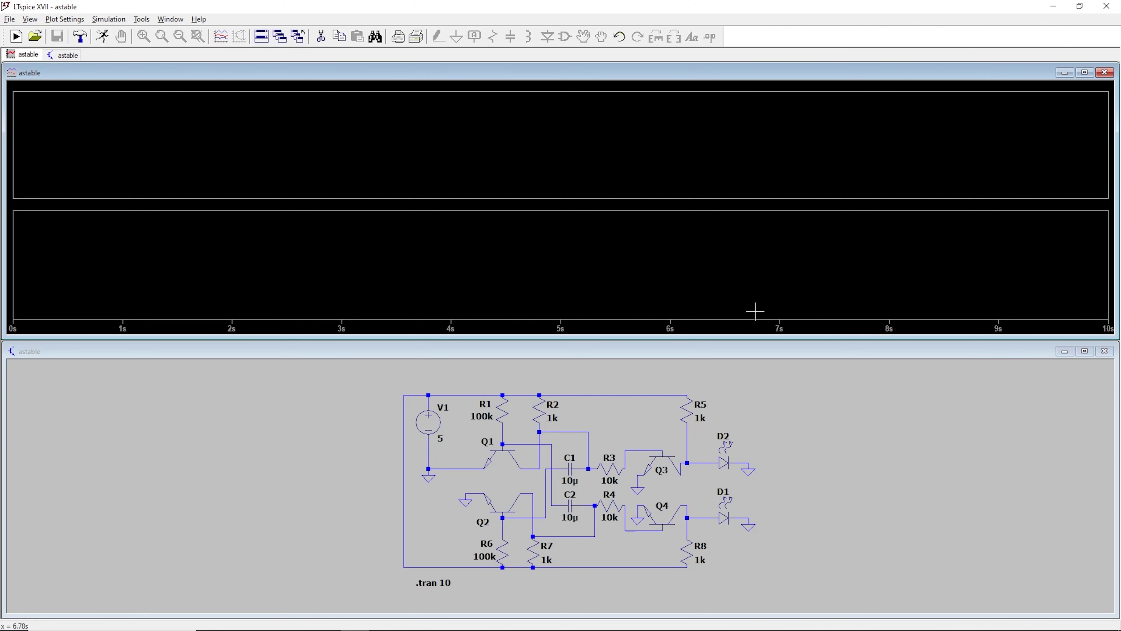
Plot the voltage on the wire feeding D2 in one pane and the wire feeding D1 in the other
{"action": "left_click", "coordinate": [704, 463]}
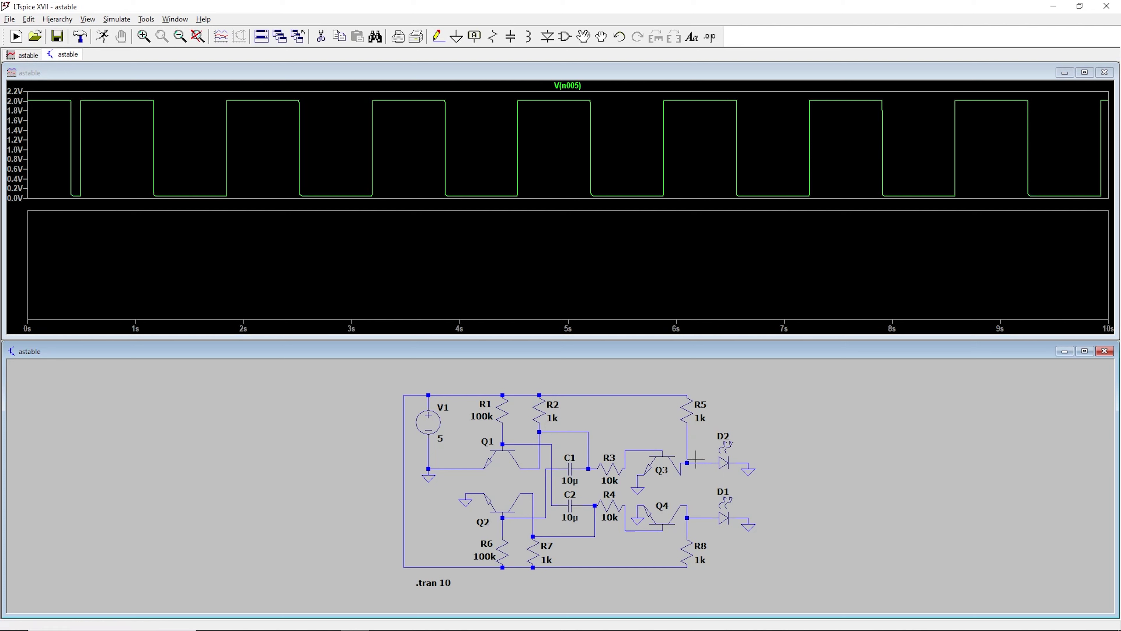
{"action": "left_click", "coordinate": [700, 283]}
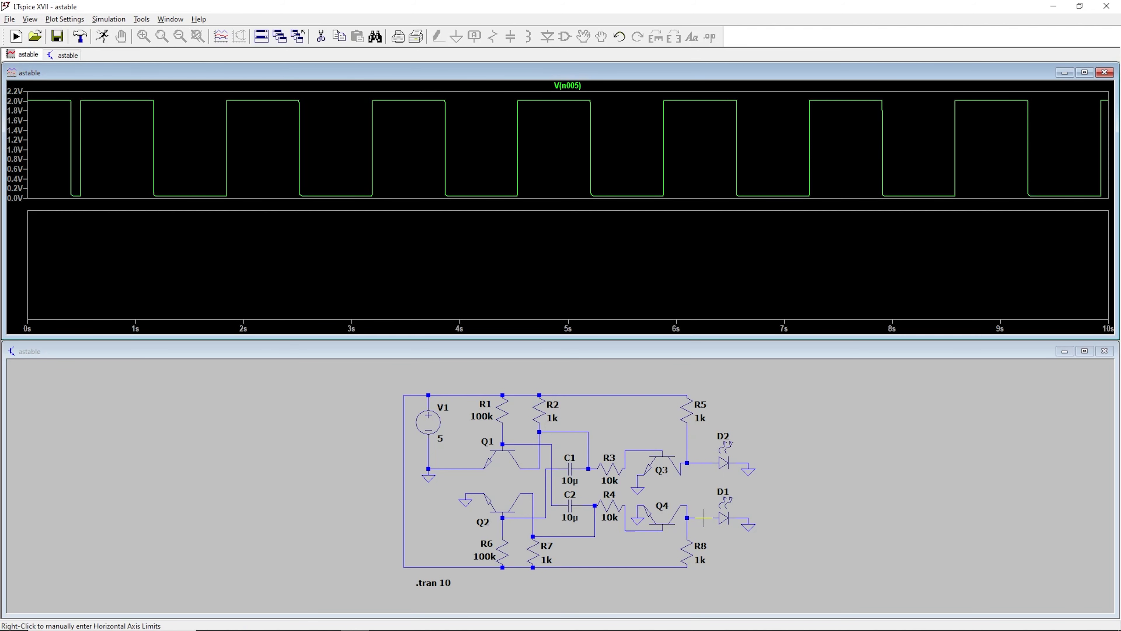
{"action": "left_click", "coordinate": [703, 518]}
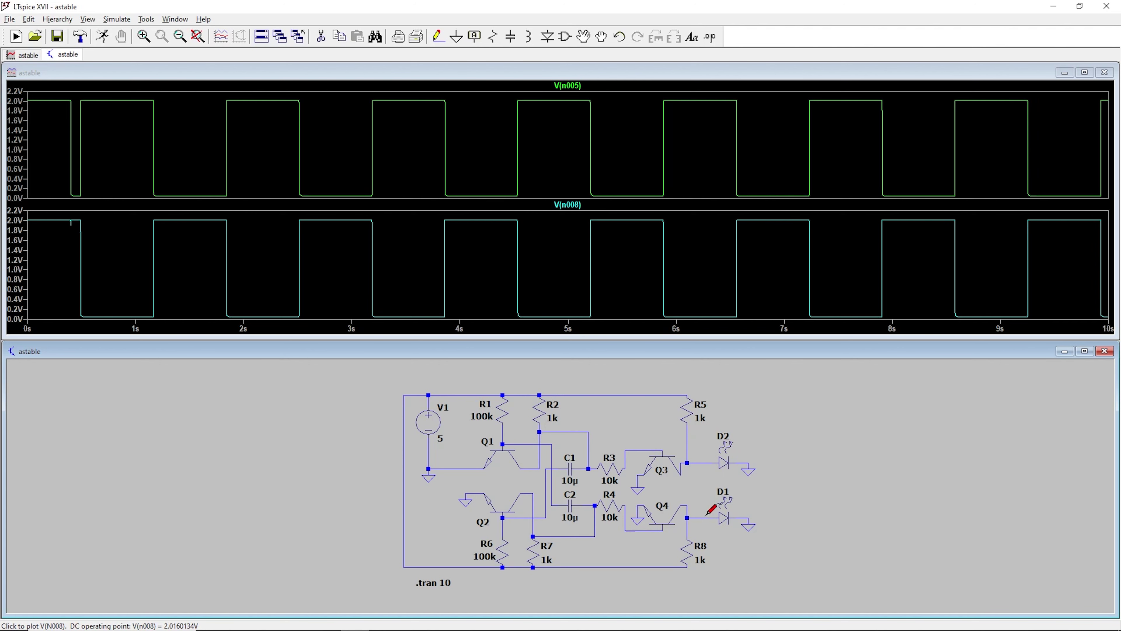
Close the waveform plot and place the net label out1 on the wires feeding D2 and D1
{"action": "left_click", "coordinate": [1104, 73]}
{"action": "left_click", "coordinate": [1086, 339]}
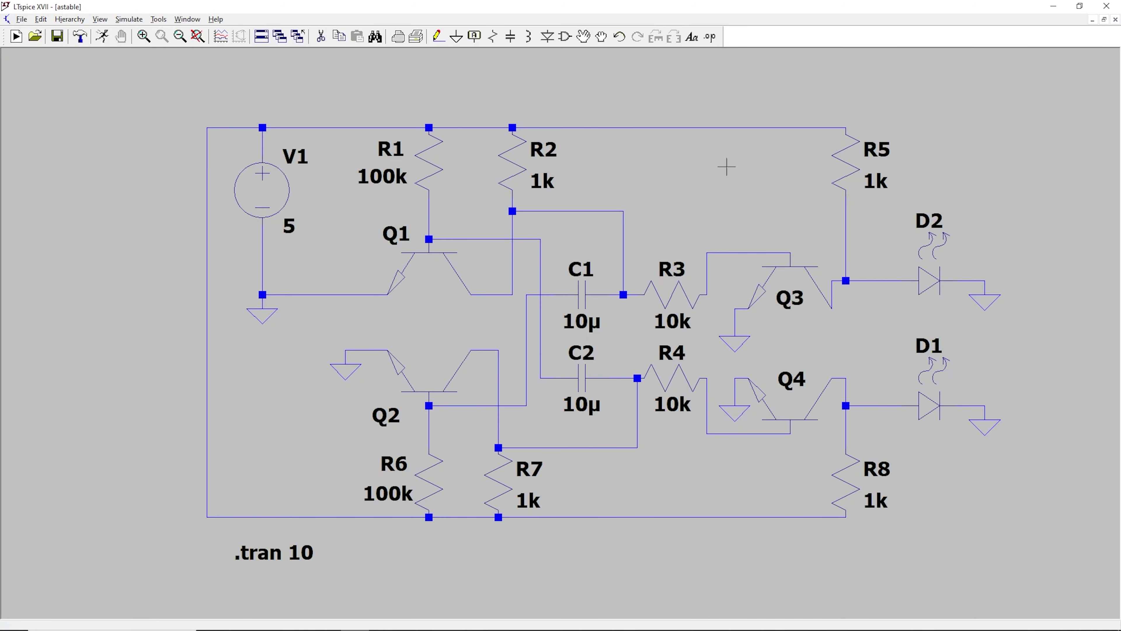
{"action": "left_click", "coordinate": [474, 36]}
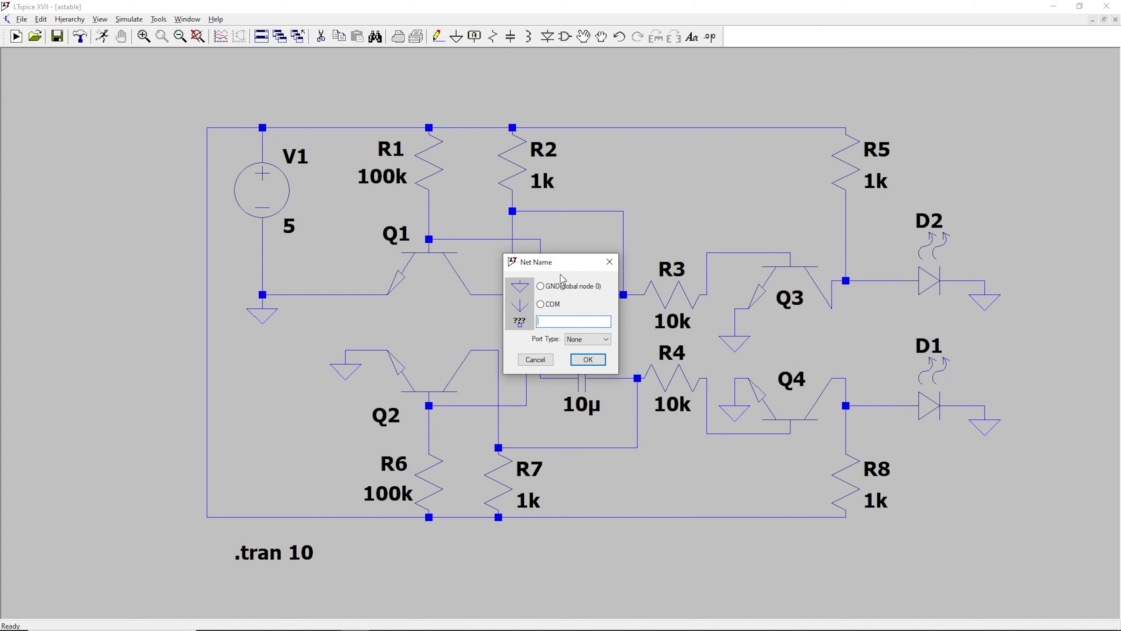
{"action": "left_click", "coordinate": [587, 359]}
{"action": "left_click", "coordinate": [888, 281]}
{"action": "left_click", "coordinate": [887, 405]}
Rename the net label on the wire feeding D1 to out2
{"action": "right_click", "coordinate": [887, 403]}
{"action": "right_click", "coordinate": [889, 400]}
{"action": "left_click", "coordinate": [562, 322]}
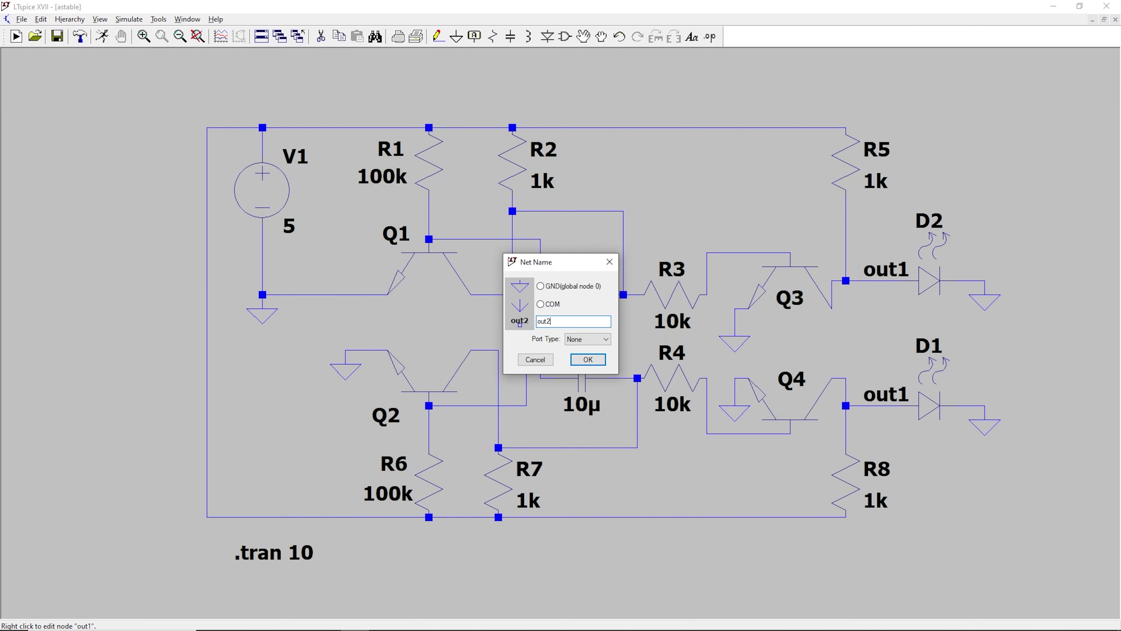
{"action": "type", "text": "2"}
{"action": "key", "text": "Return"}
Rerun the transient simulation with the labelled outputs and split the empty waveform window into two plot panes
{"action": "left_click", "coordinate": [102, 36]}
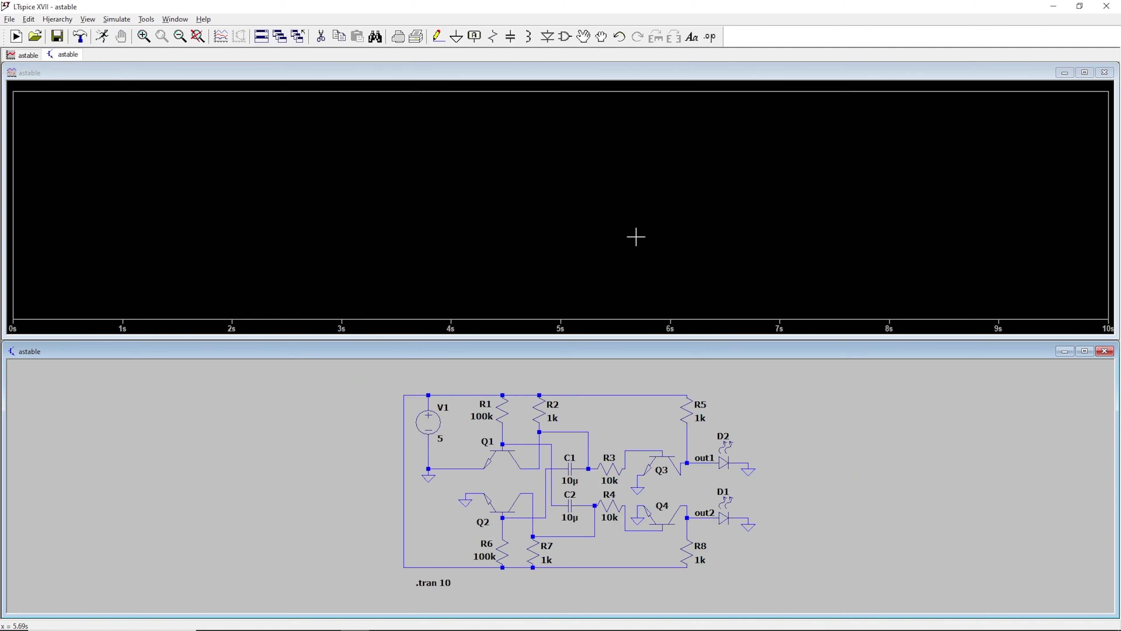
{"action": "right_click", "coordinate": [613, 194]}
{"action": "left_click", "coordinate": [643, 261]}
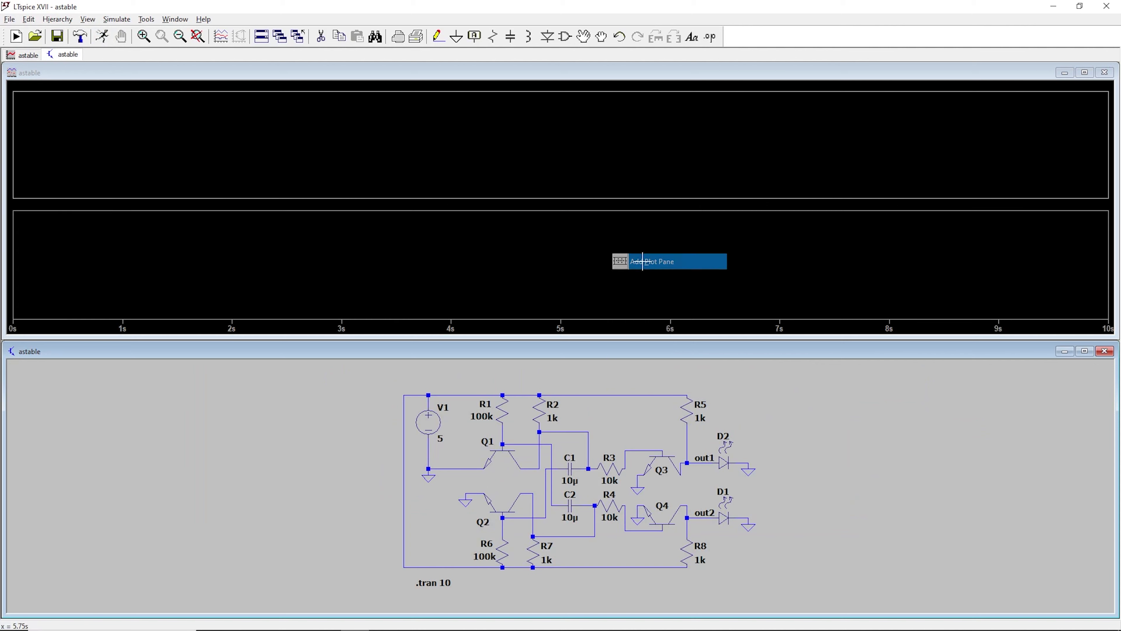
Plot the out1 voltage in the first pane and the out2 voltage in the second pane
{"action": "left_click", "coordinate": [645, 140]}
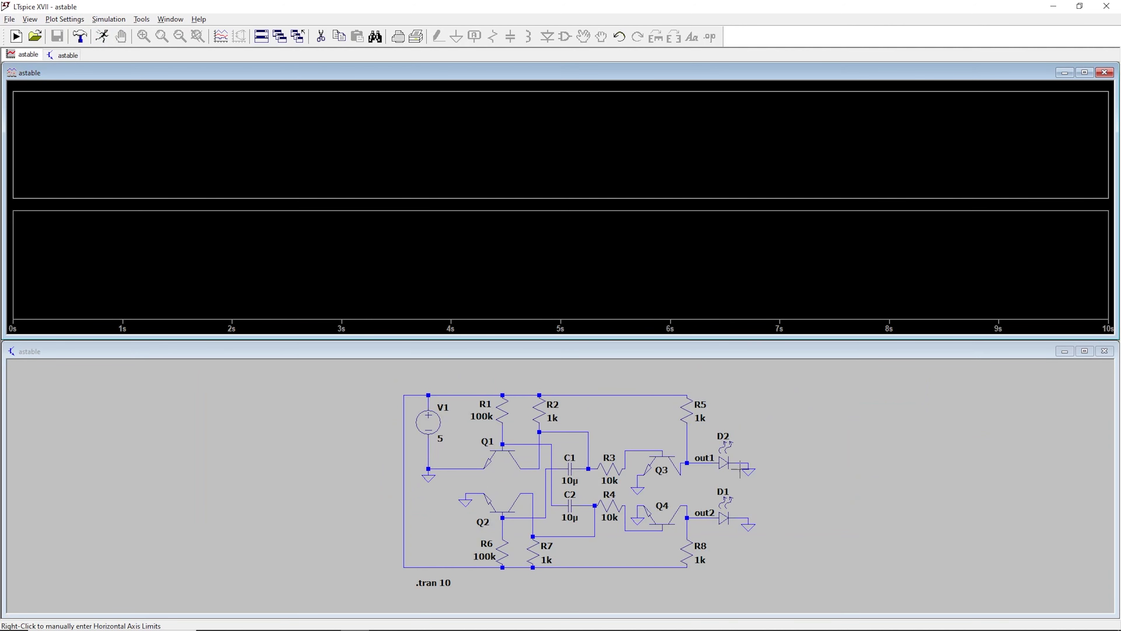
{"action": "left_click", "coordinate": [701, 457]}
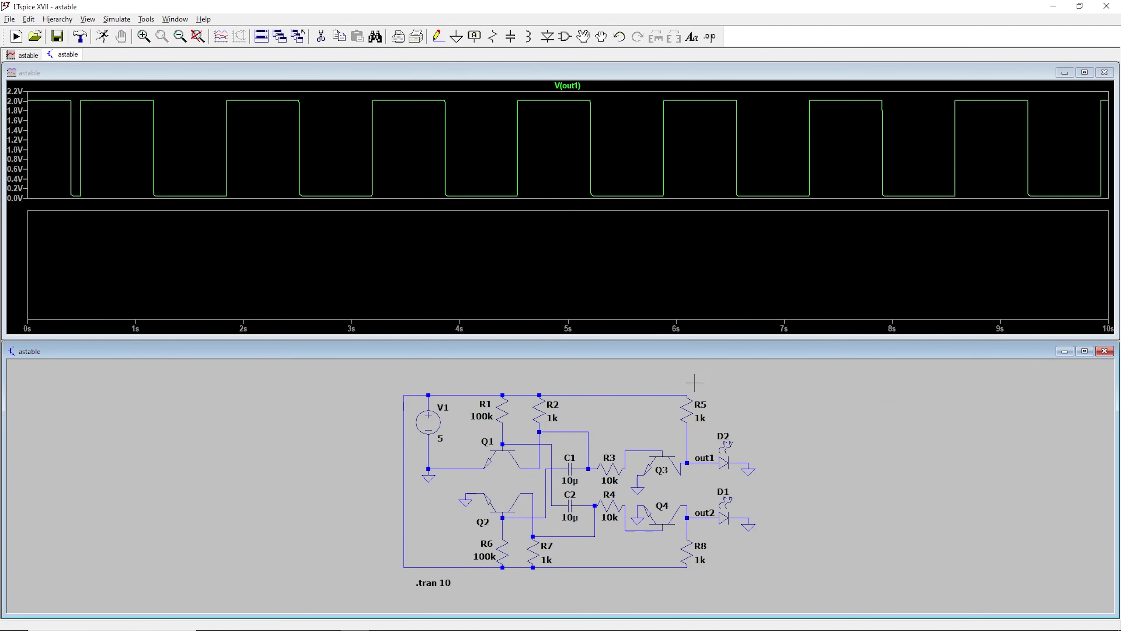
{"action": "left_click", "coordinate": [707, 512]}
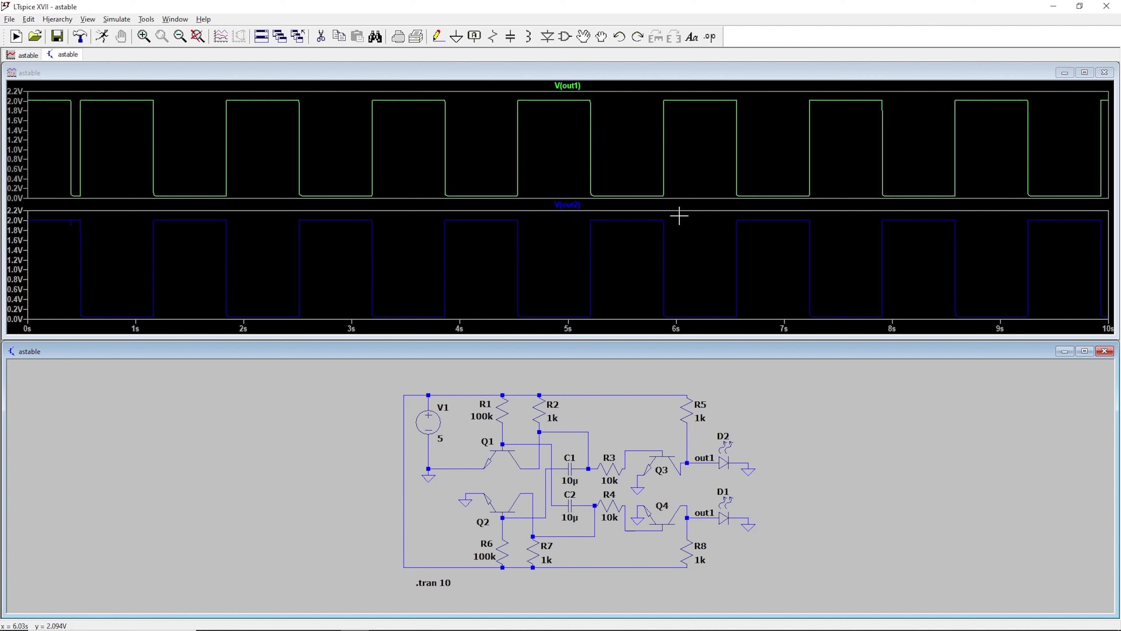
Change the waveform colour of trace V(2) to purple by increasing its red component
{"action": "left_click", "coordinate": [145, 21]}
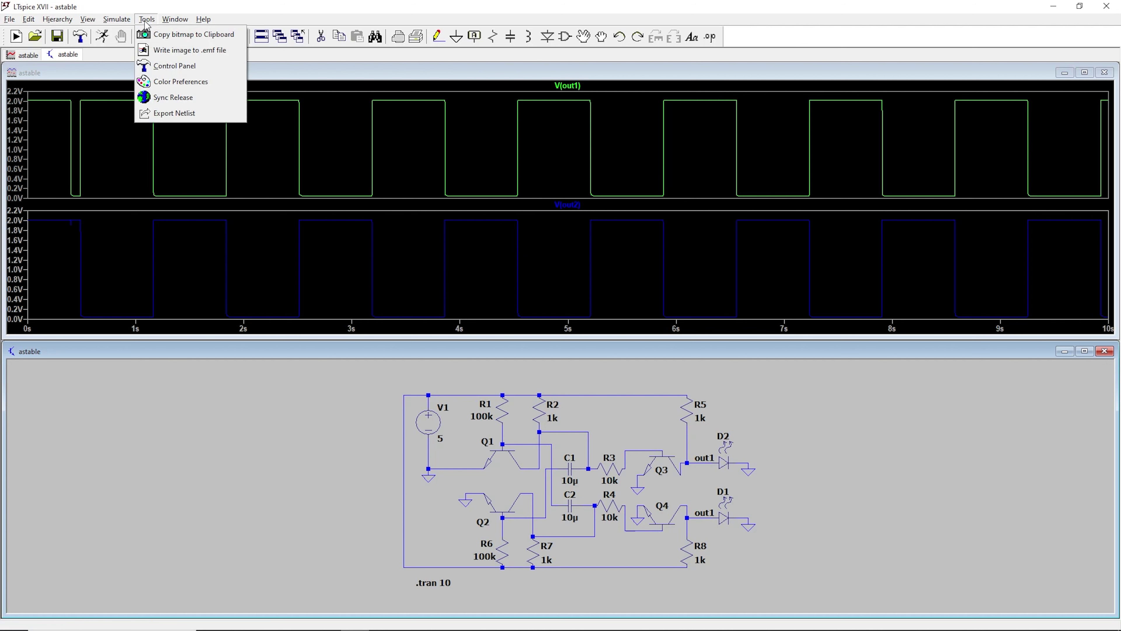
{"action": "left_click", "coordinate": [170, 82]}
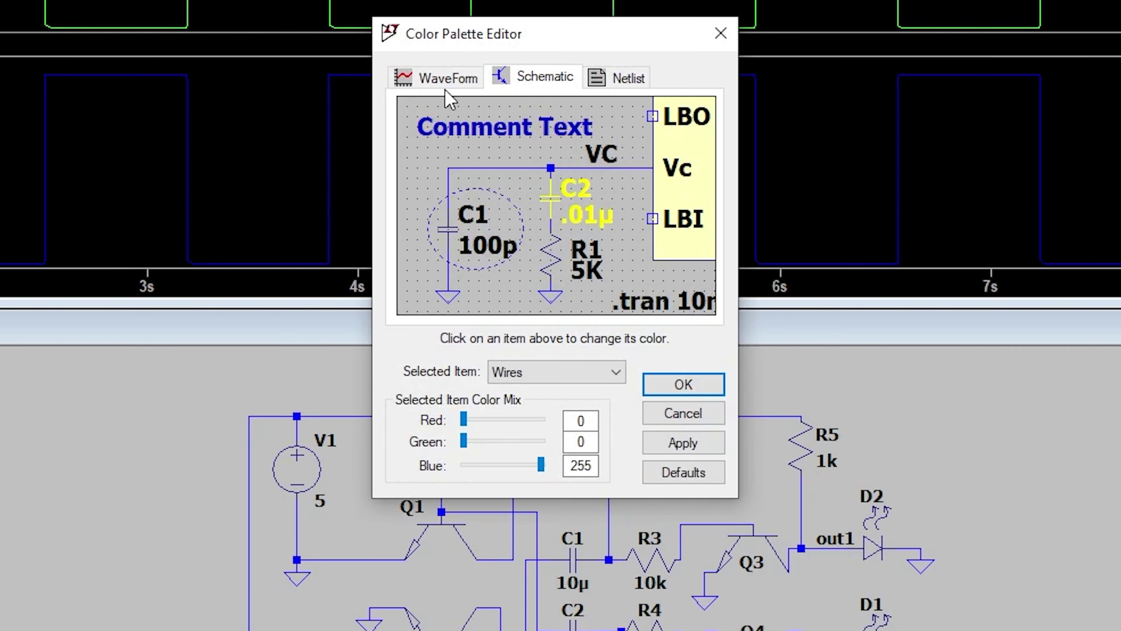
{"action": "left_click", "coordinate": [502, 222]}
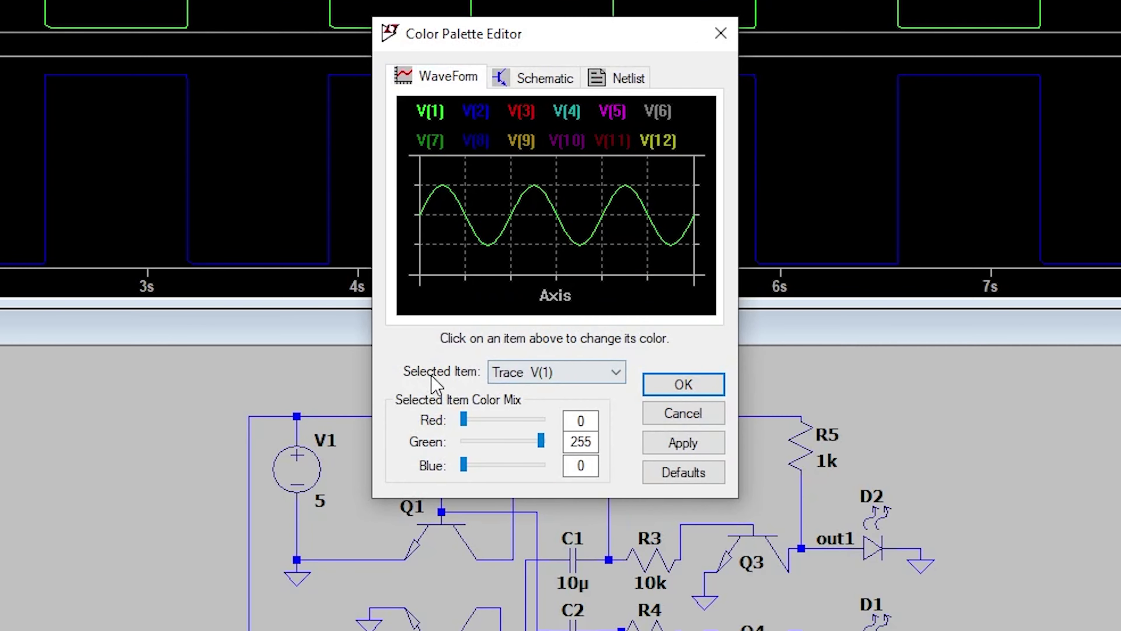
{"action": "left_click", "coordinate": [560, 376]}
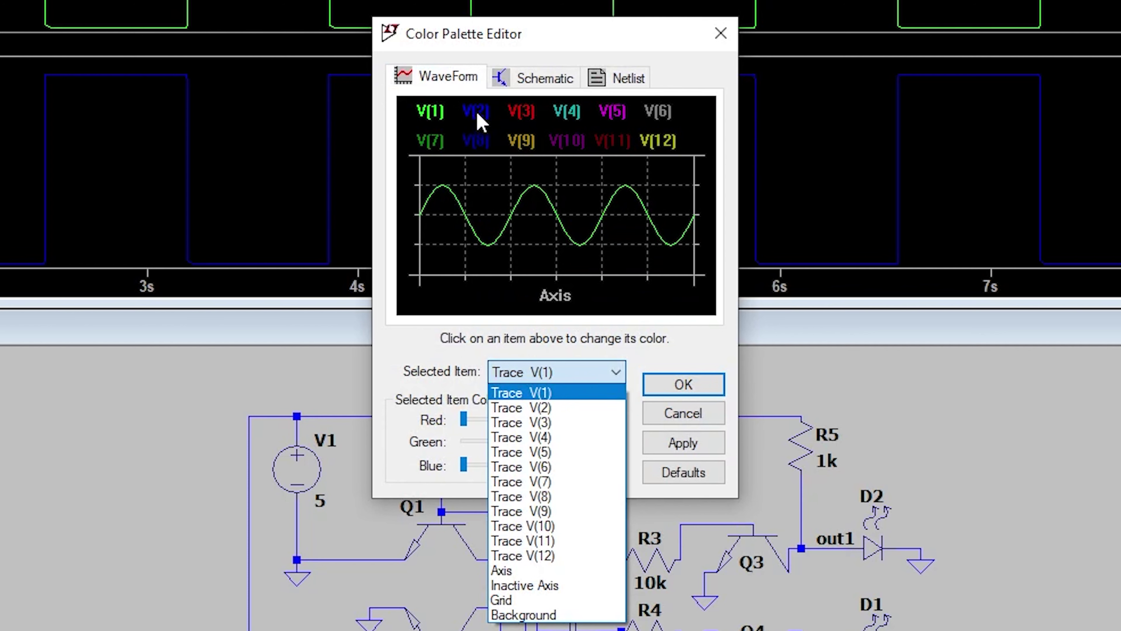
{"action": "left_click", "coordinate": [536, 407]}
{"action": "left_click_drag", "start_coordinate": [463, 419], "coordinate": [517, 417]}
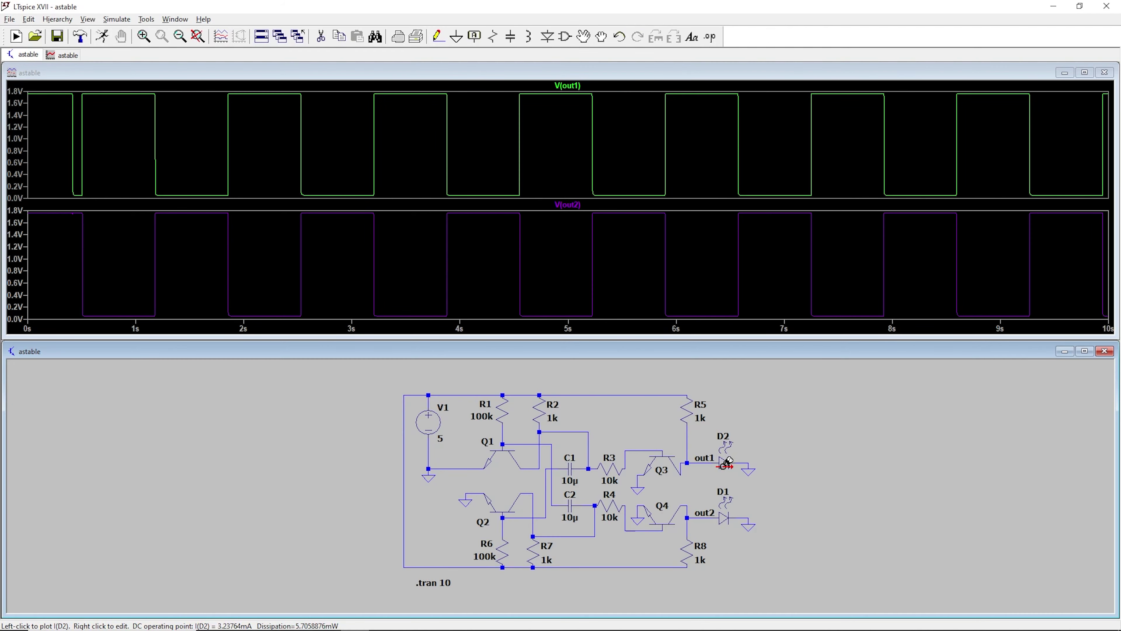
Inspect the diode models assigned to D2 and D1 without picking new ones
{"action": "right_click", "coordinate": [725, 463]}
{"action": "left_click", "coordinate": [605, 296]}
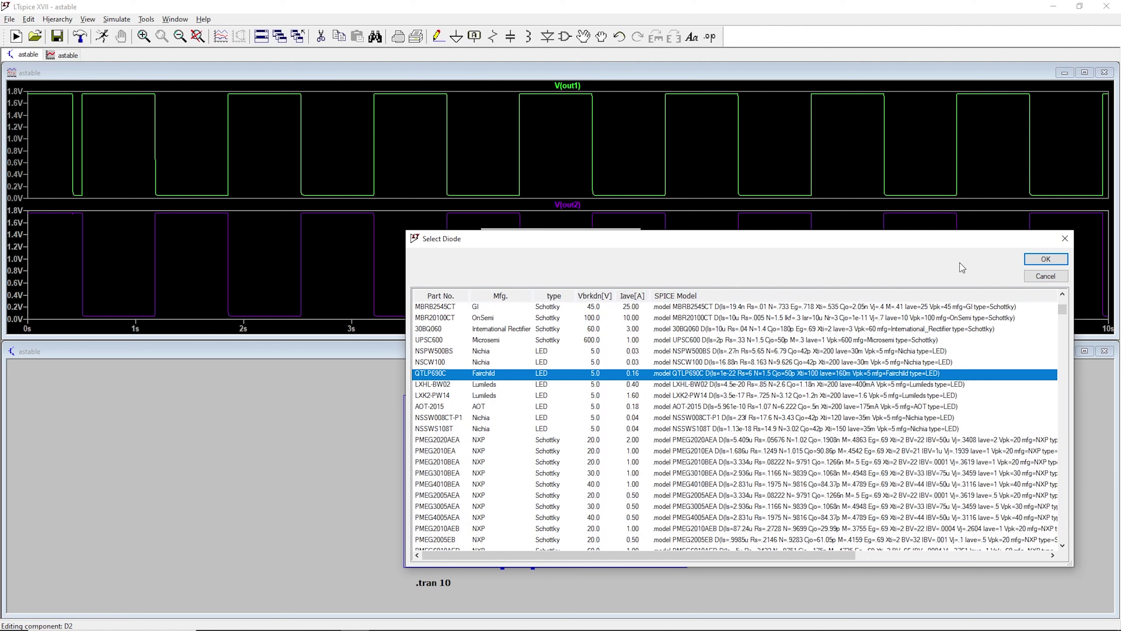
{"action": "left_click", "coordinate": [1065, 239]}
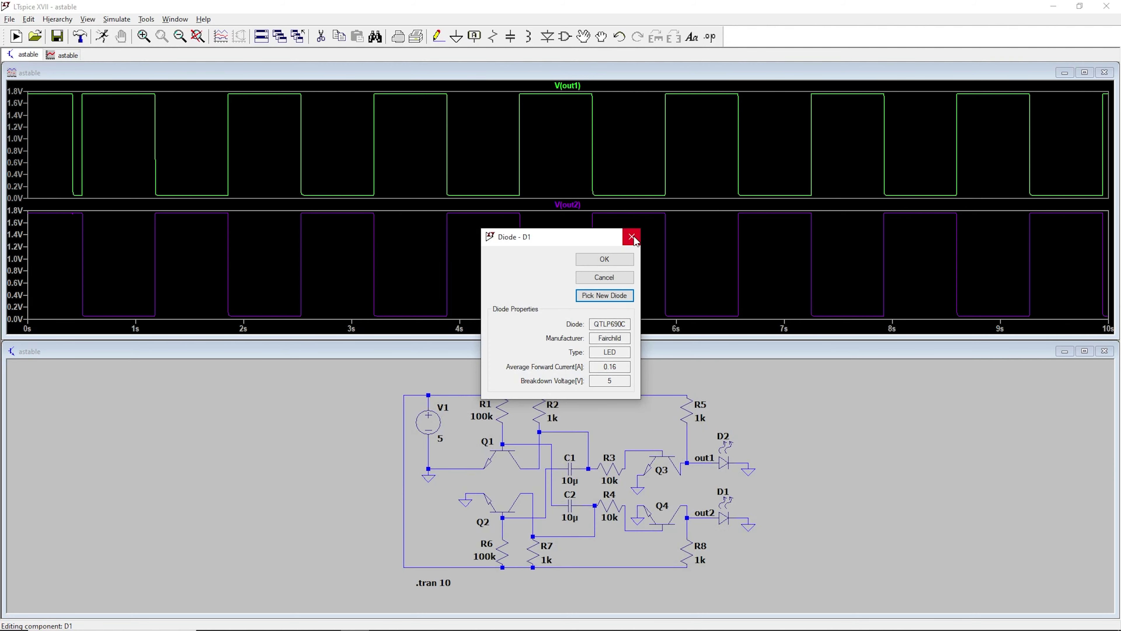
{"action": "left_click", "coordinate": [632, 237]}
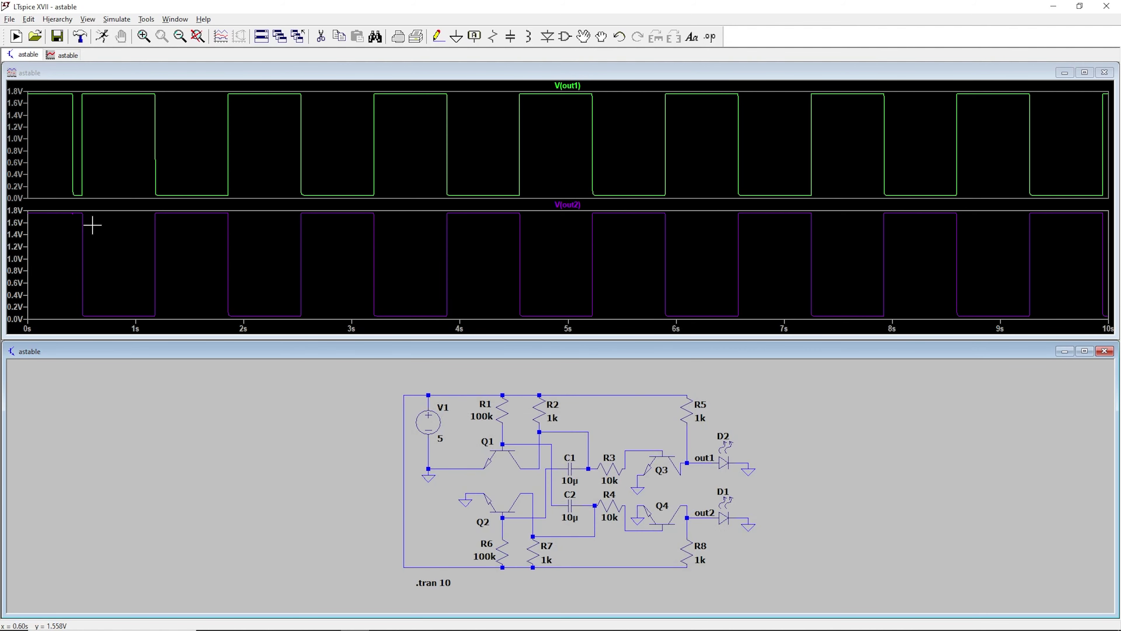